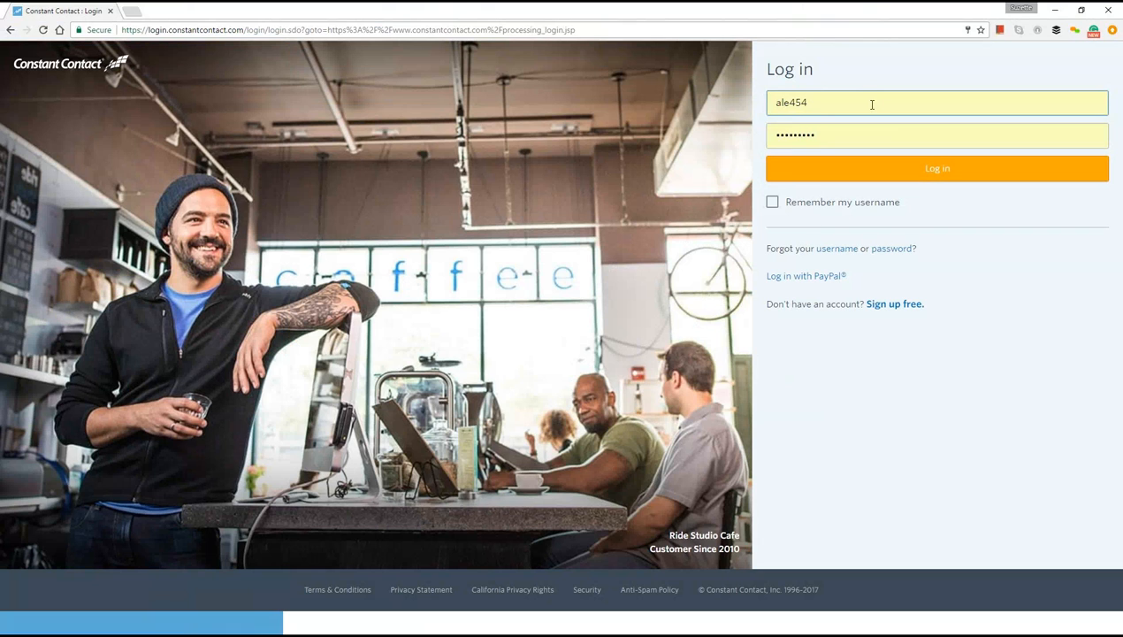
- Log in to the account and start an email campaign to reach the template gallery
click(924, 171)
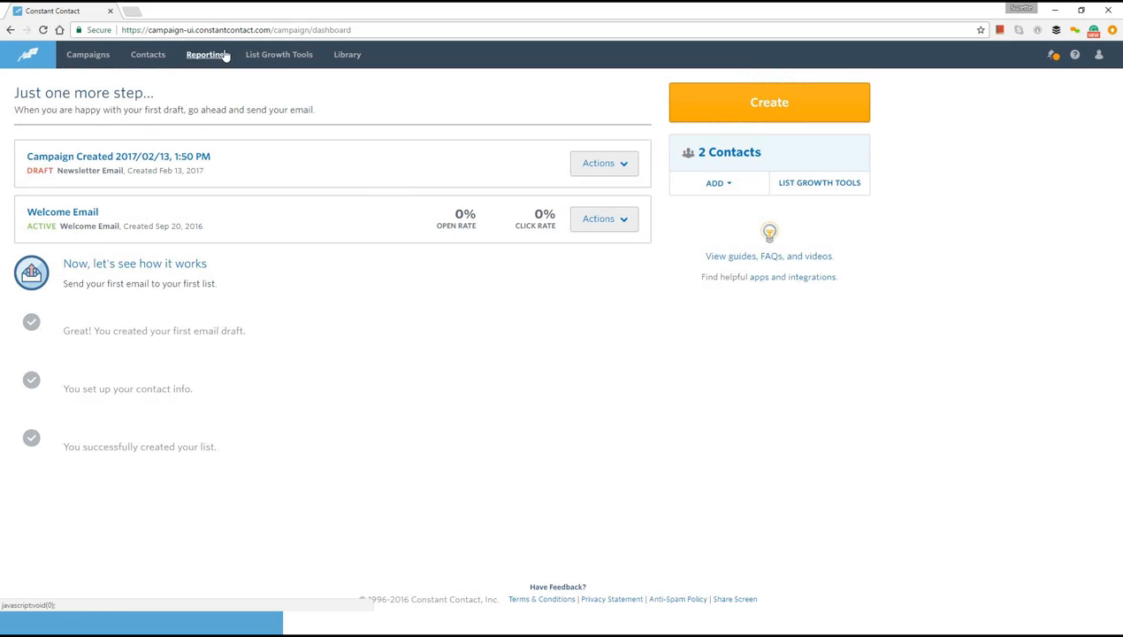
click(358, 55)
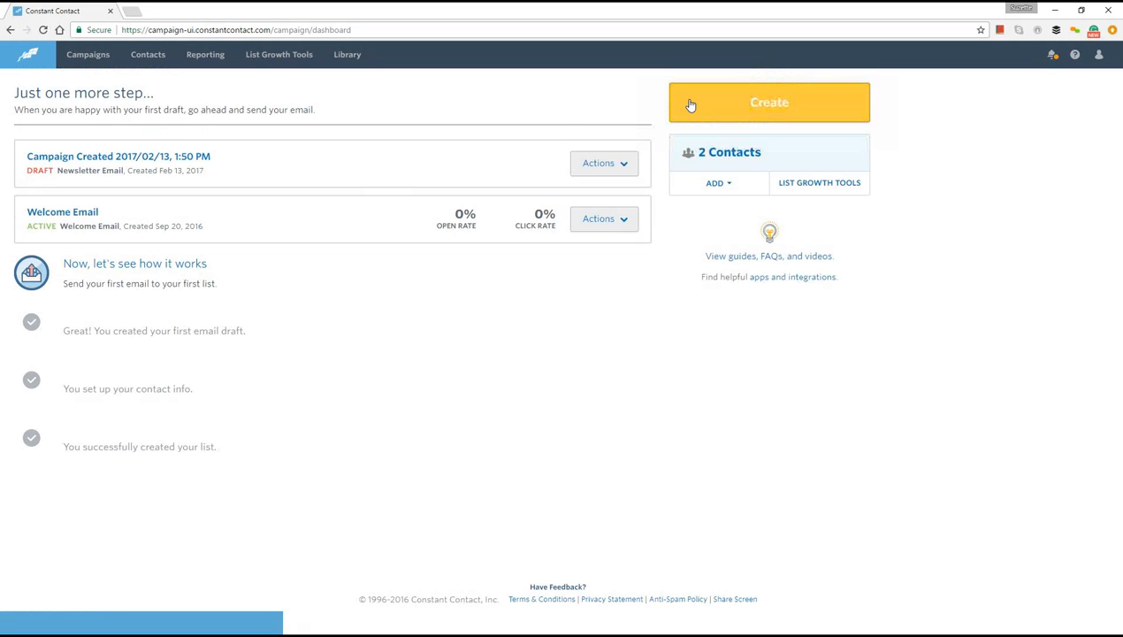
click(776, 102)
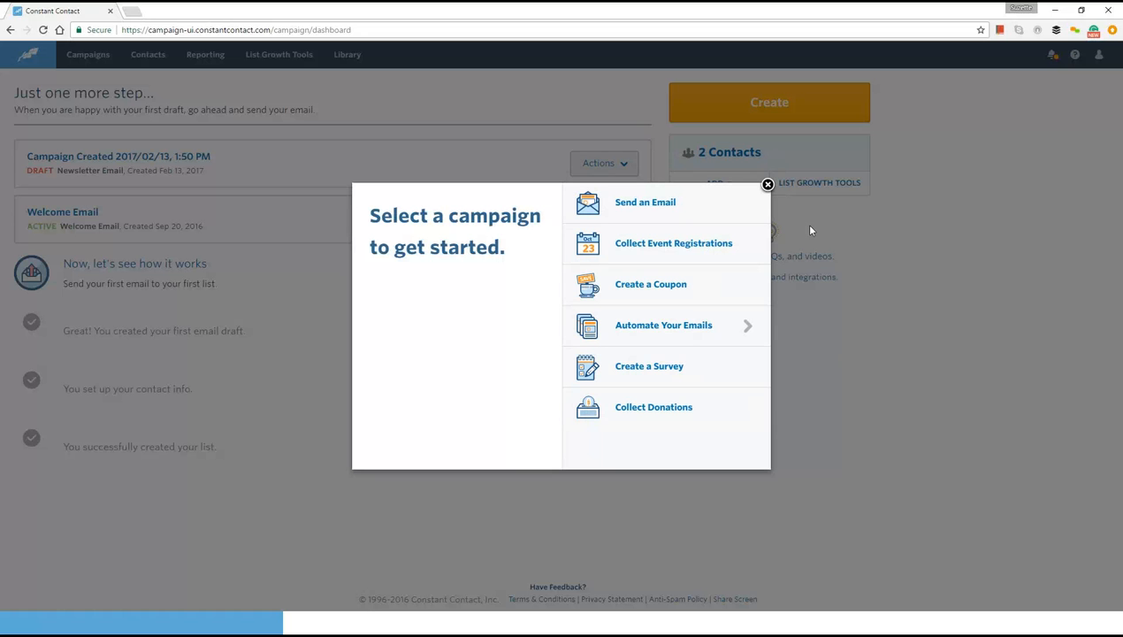
click(651, 203)
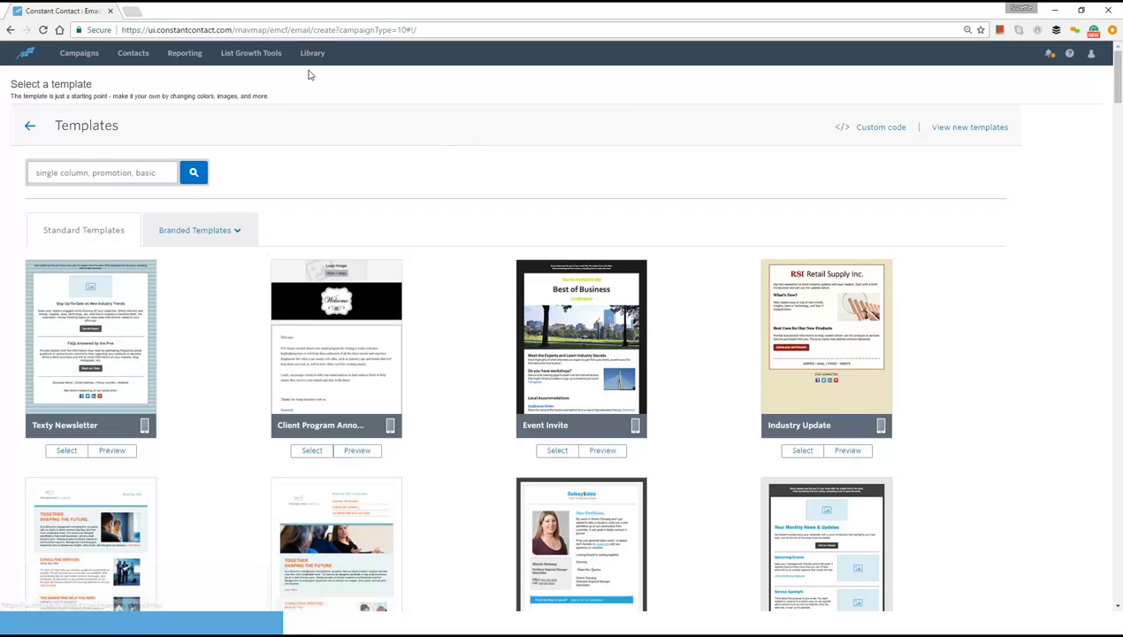
- Open the contact in the Business Owners email list and remove that contact from the General Interest list
click(133, 55)
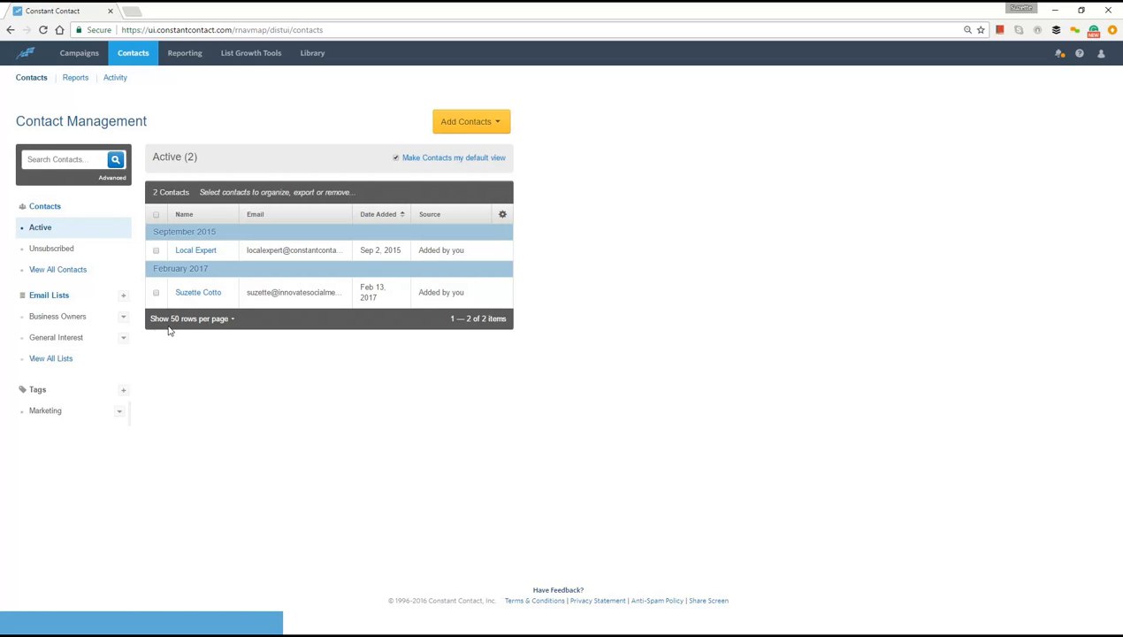
click(42, 298)
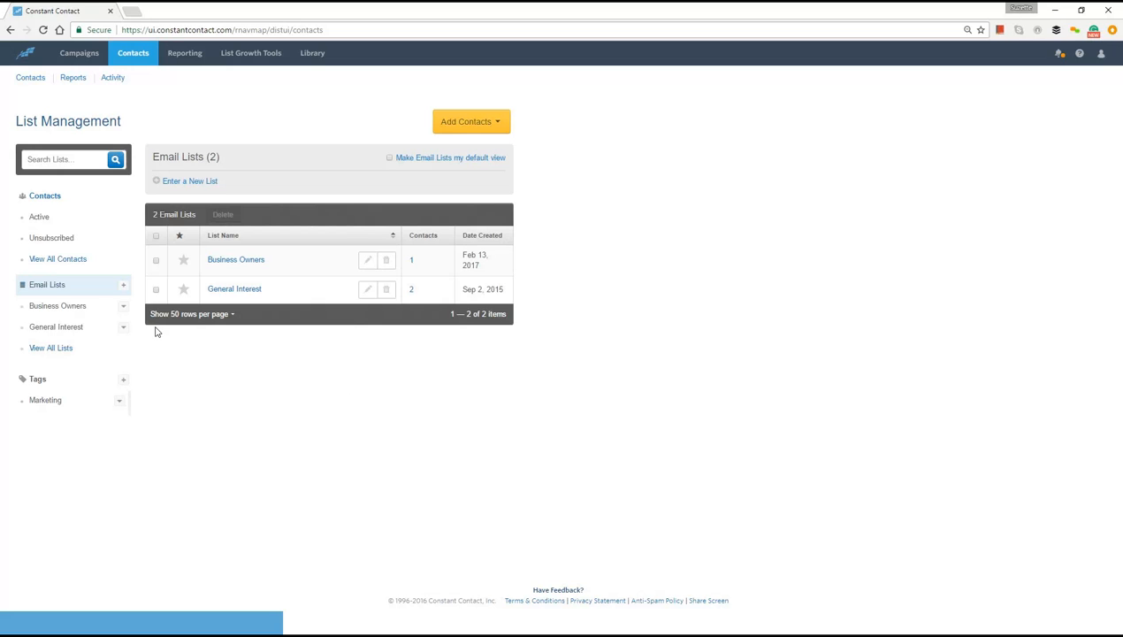
click(231, 260)
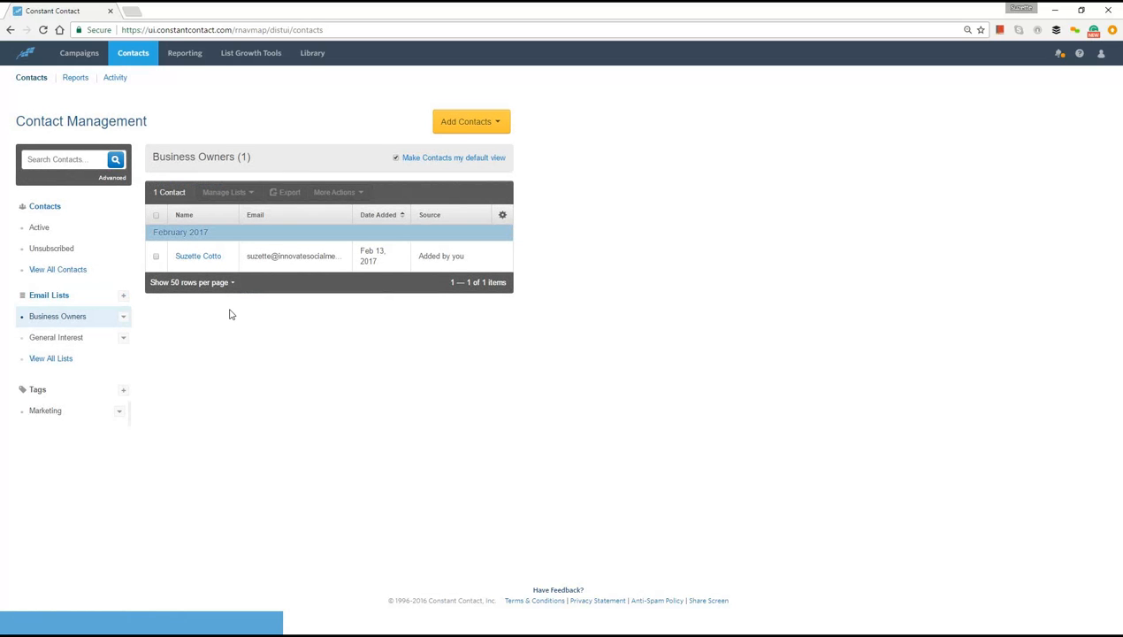
click(190, 258)
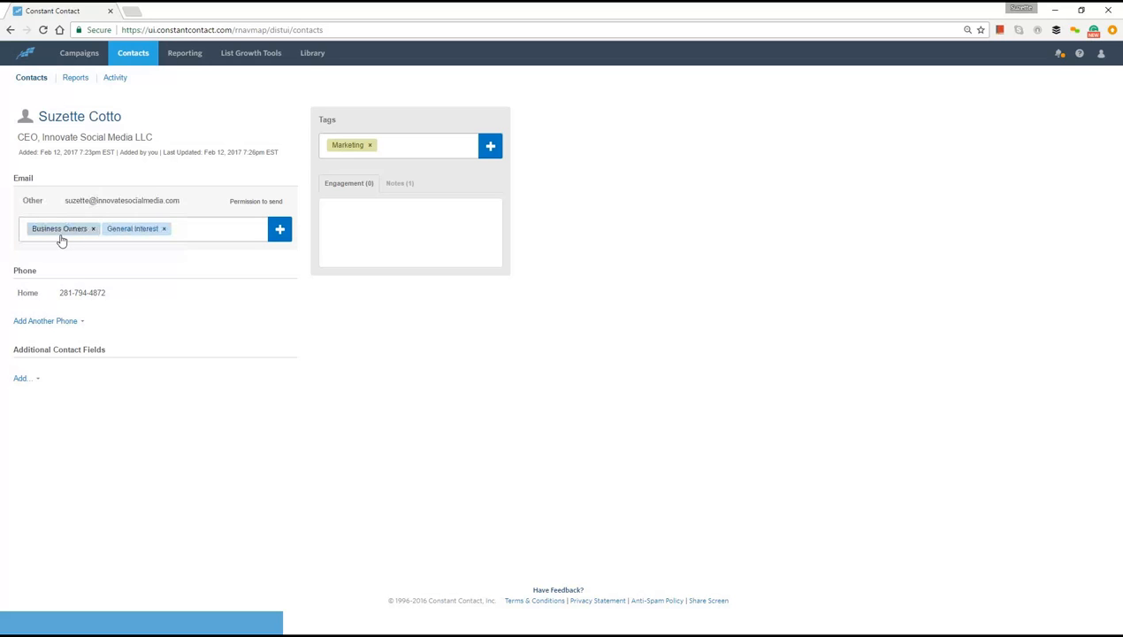
click(164, 229)
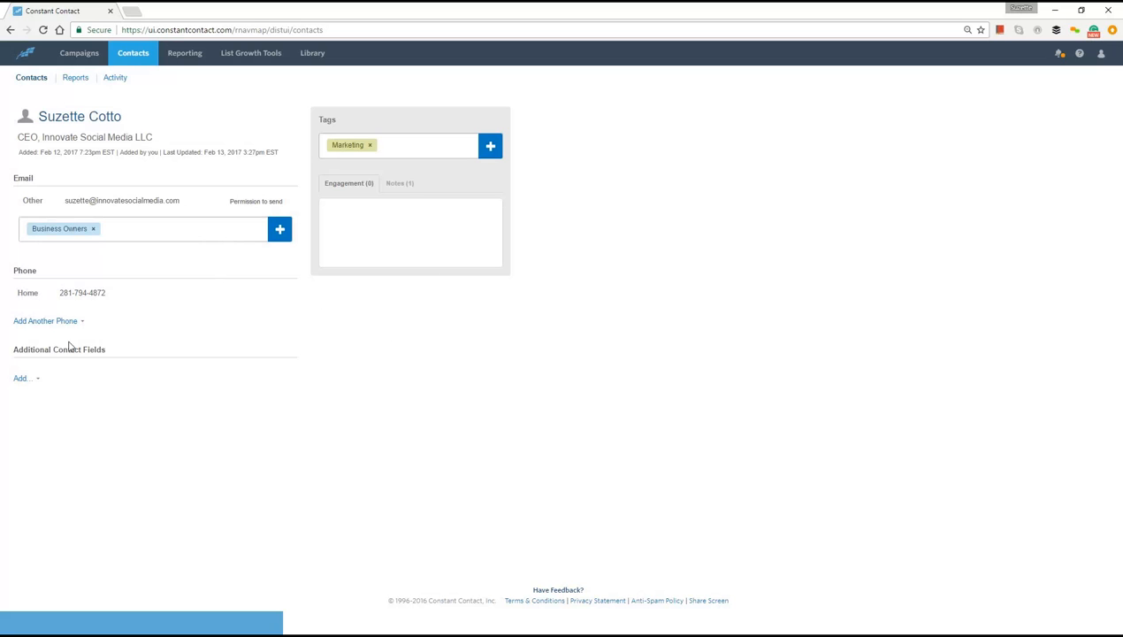
- Start adding a Birthday field to the contact's additional contact fields
click(24, 379)
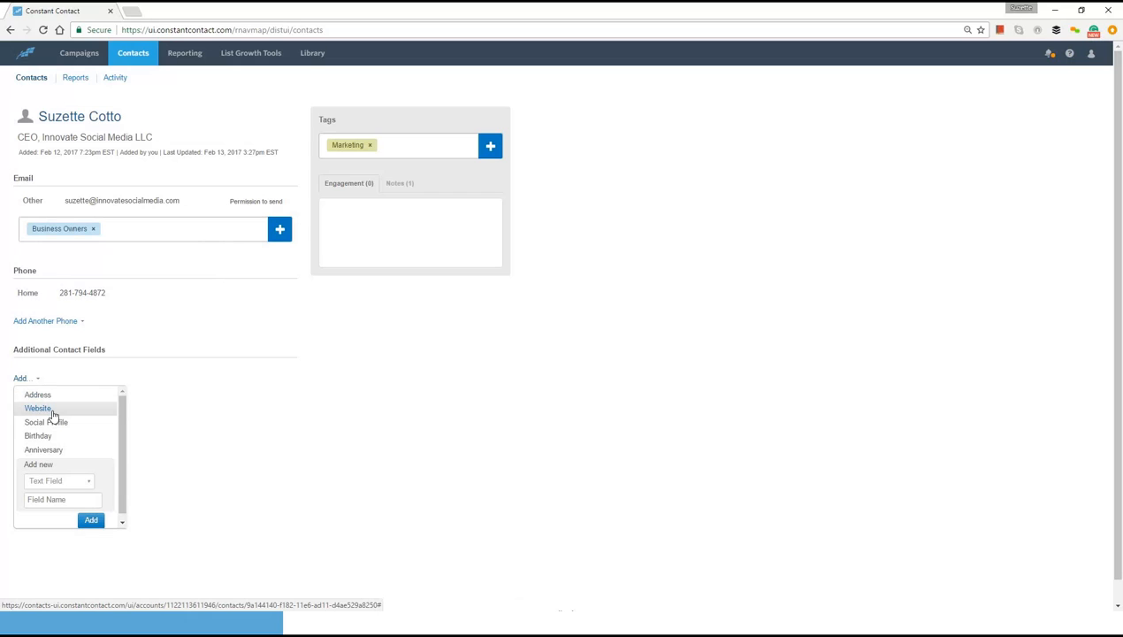
click(89, 437)
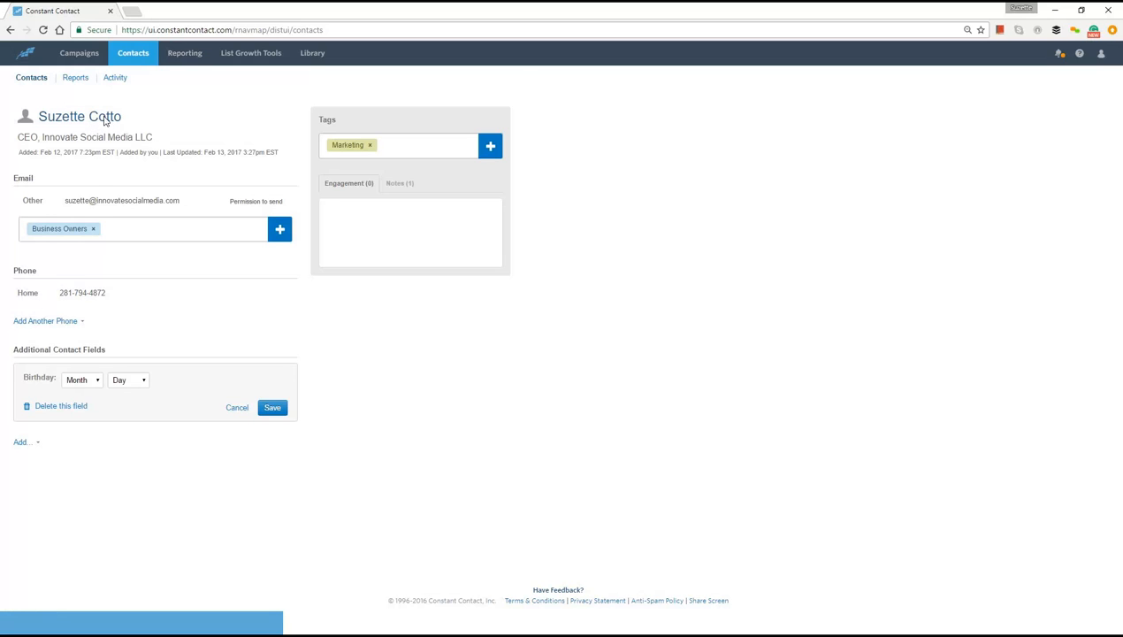
- Go back to contact management and open the form for typing in or pasting multiple contacts
click(135, 55)
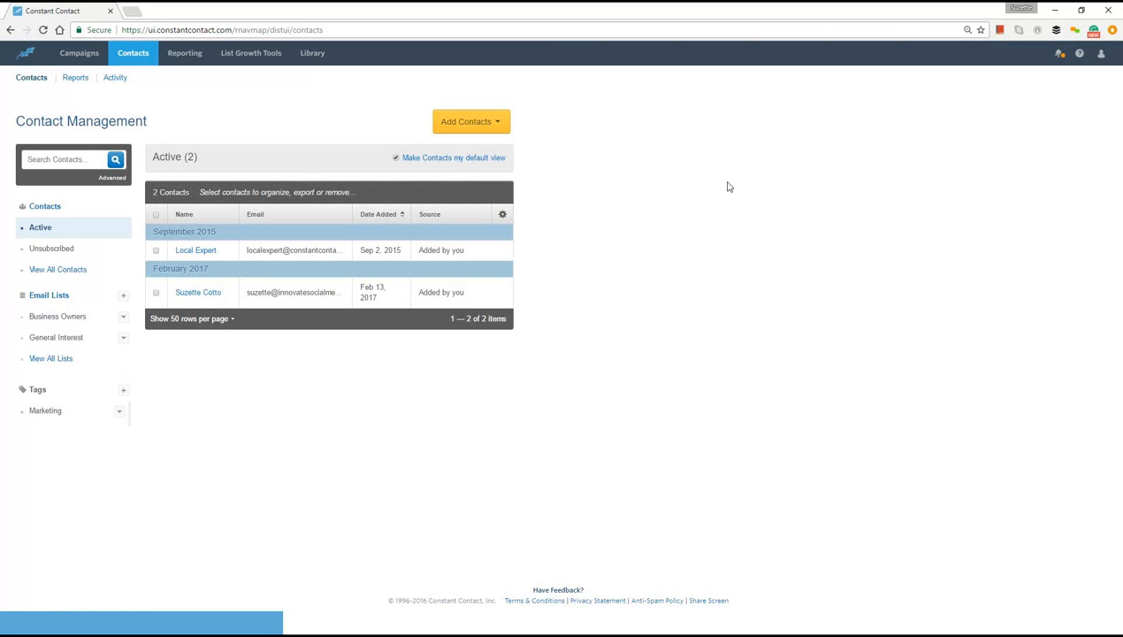
click(498, 124)
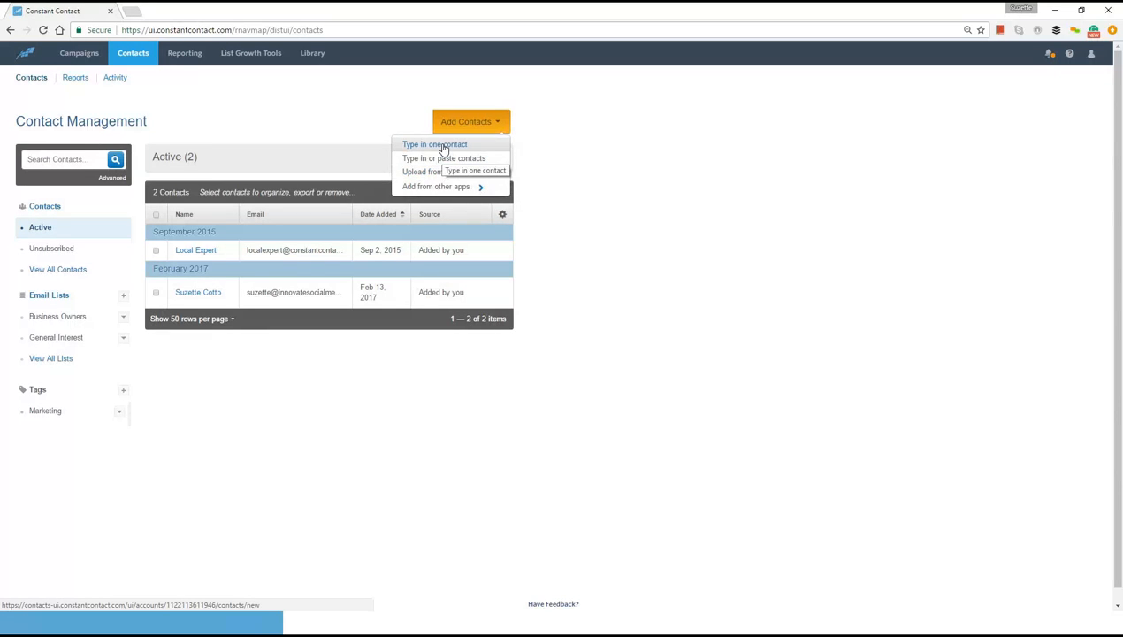
click(443, 159)
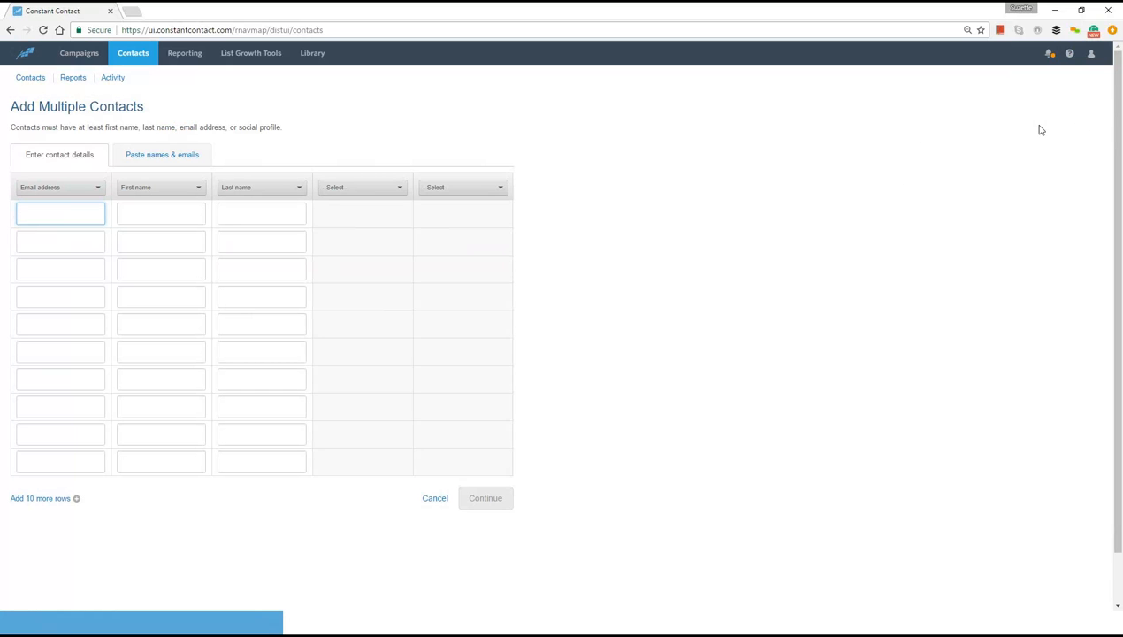
- Search the Help Center FAQs for "how do i upload contacts"
click(1070, 55)
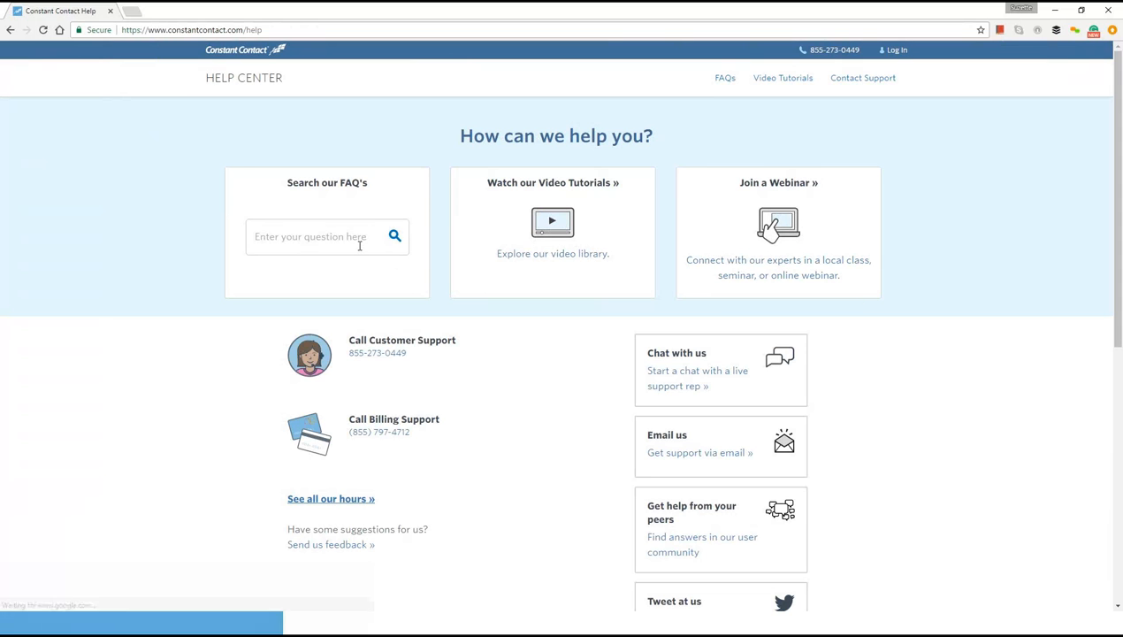
click(359, 246)
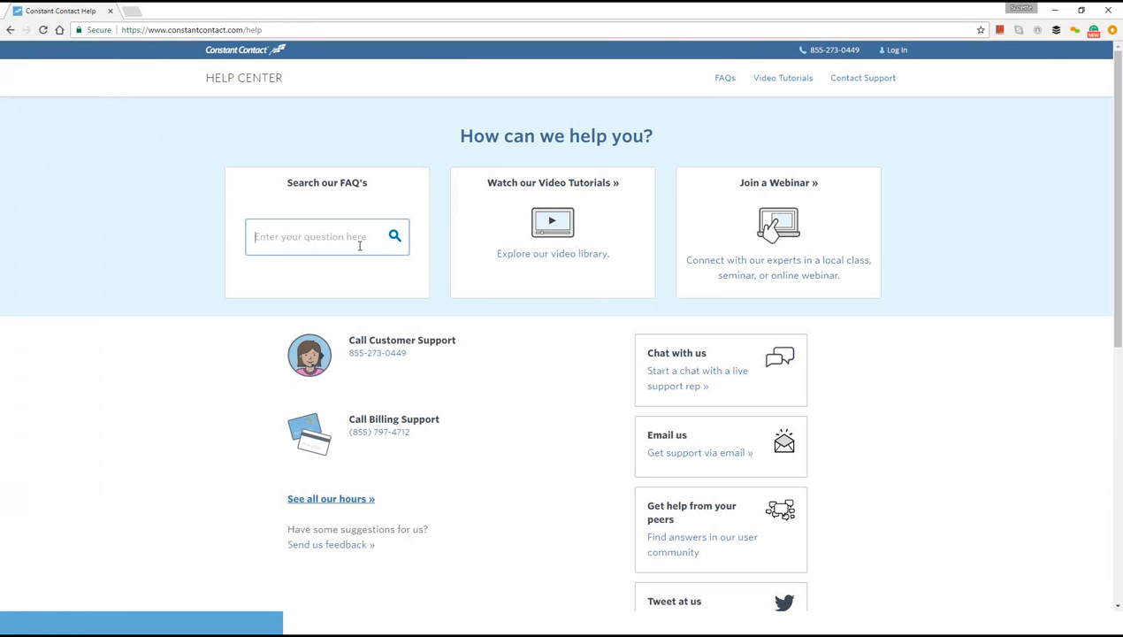
text(how do i upload contacts)
key(Return)
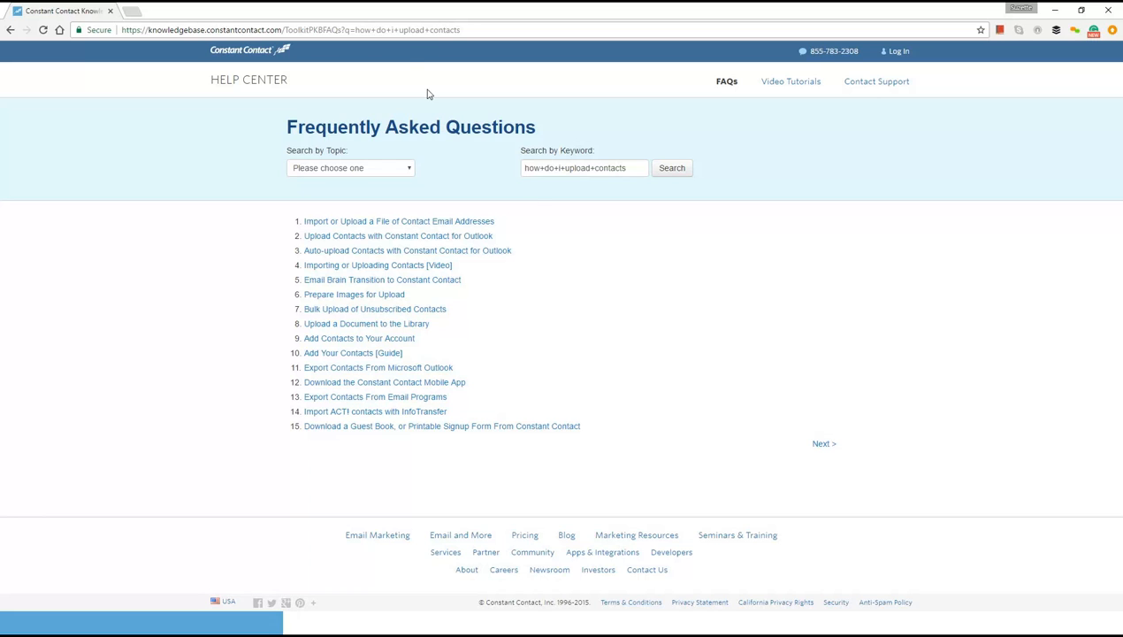
- Return to the account dashboard and create an email campaign from the "Your Monthly News & Updates" template
click(257, 52)
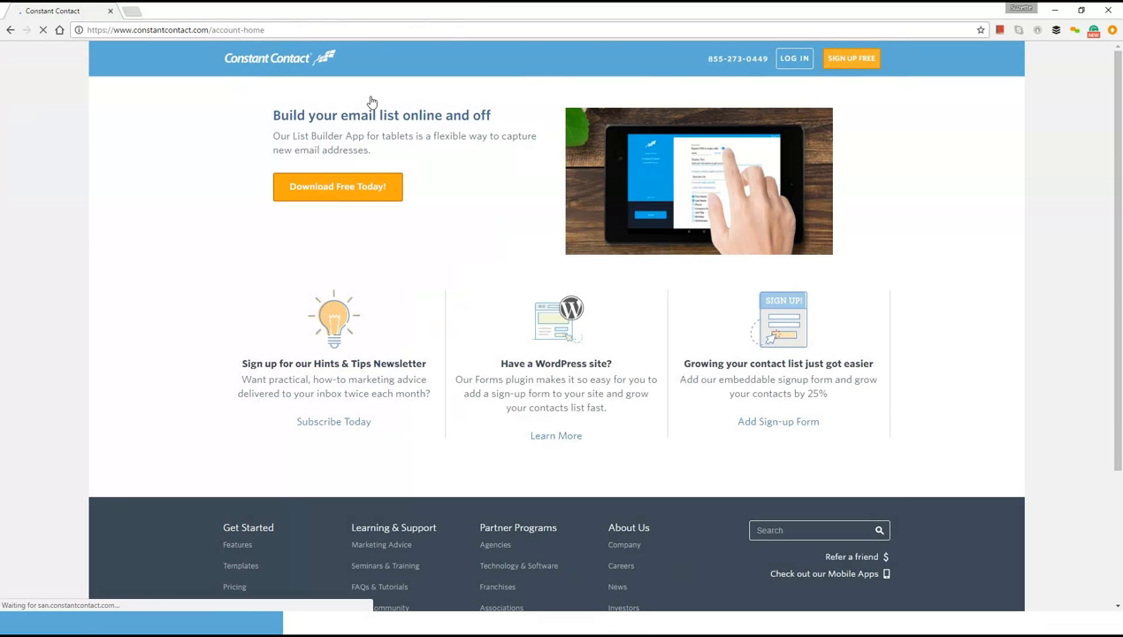
click(790, 60)
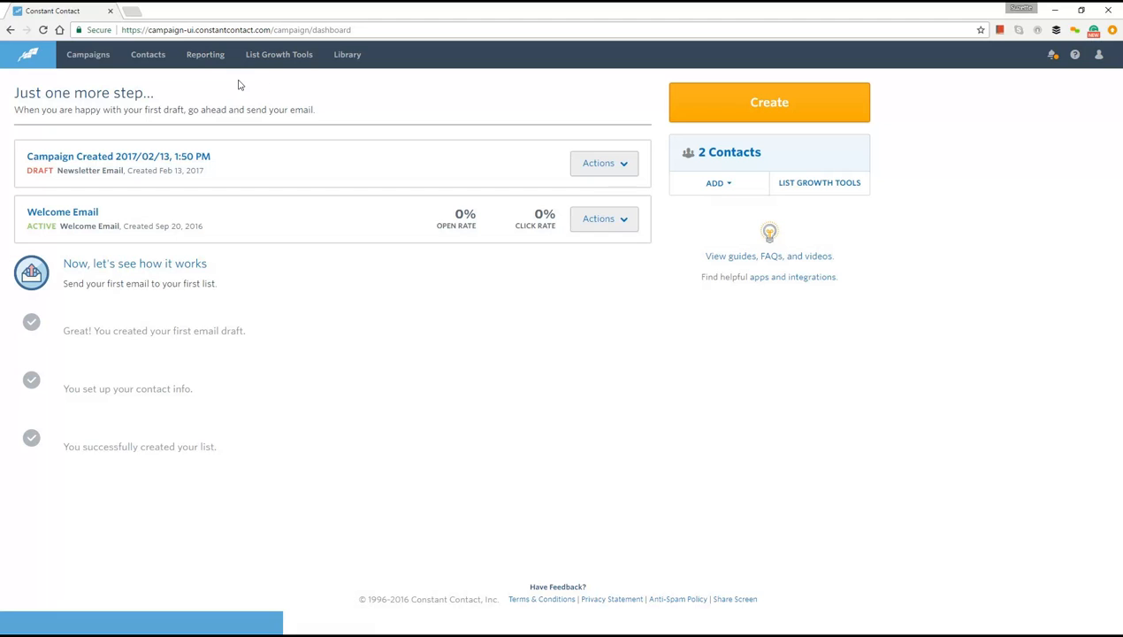
click(766, 107)
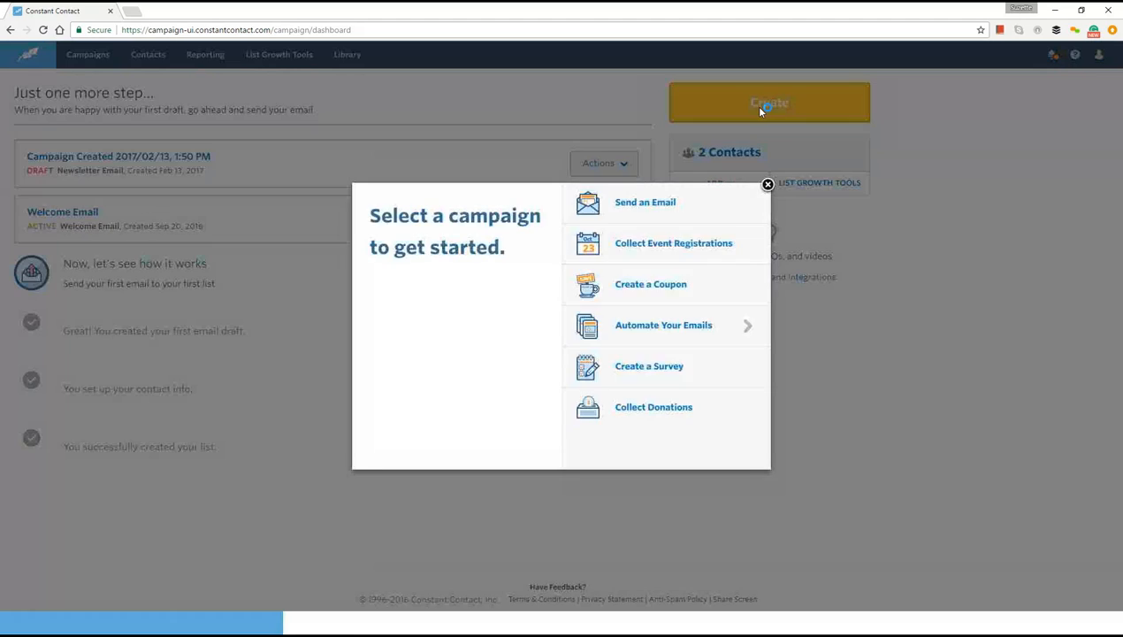
click(632, 206)
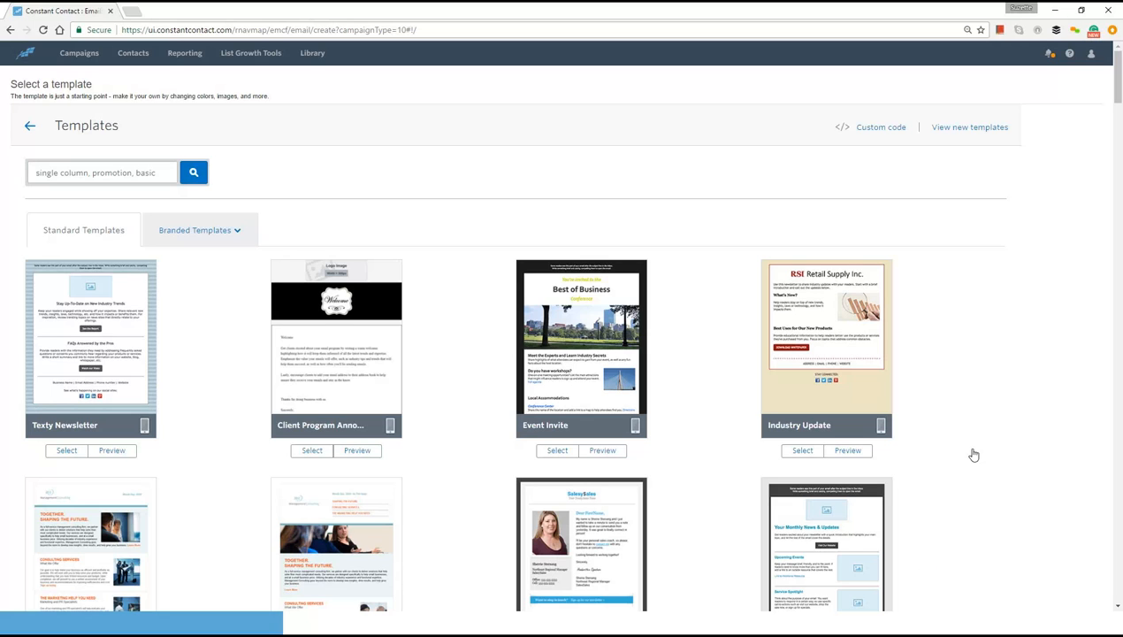
click(806, 519)
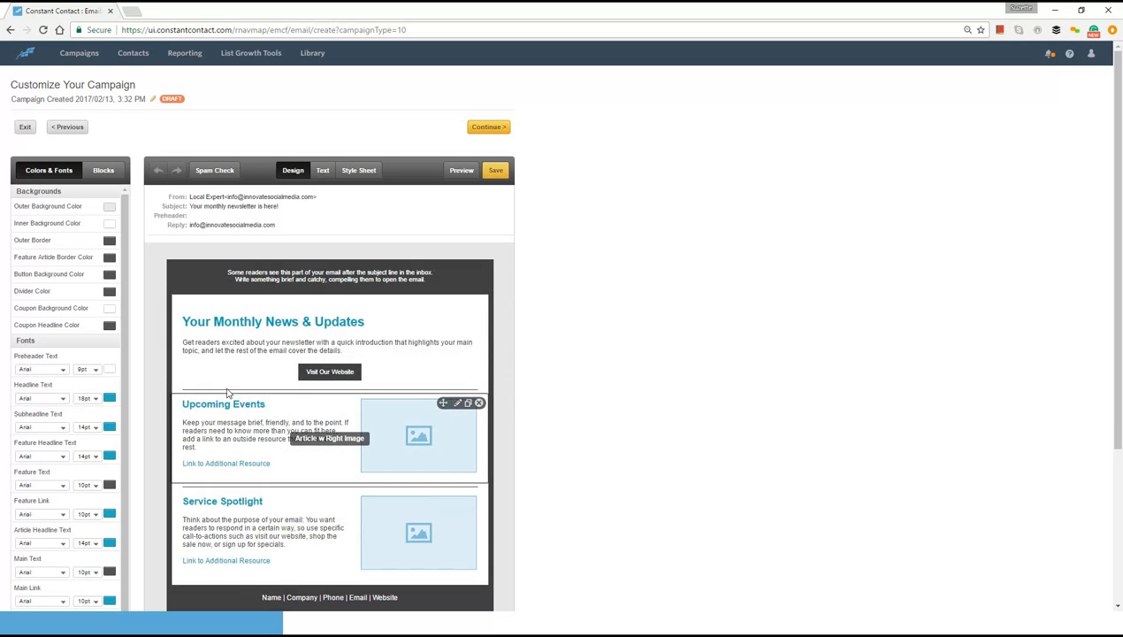
- Add a Logo block above the email body and insert the Constant Contact Certified 2016 image from the library into it
click(104, 171)
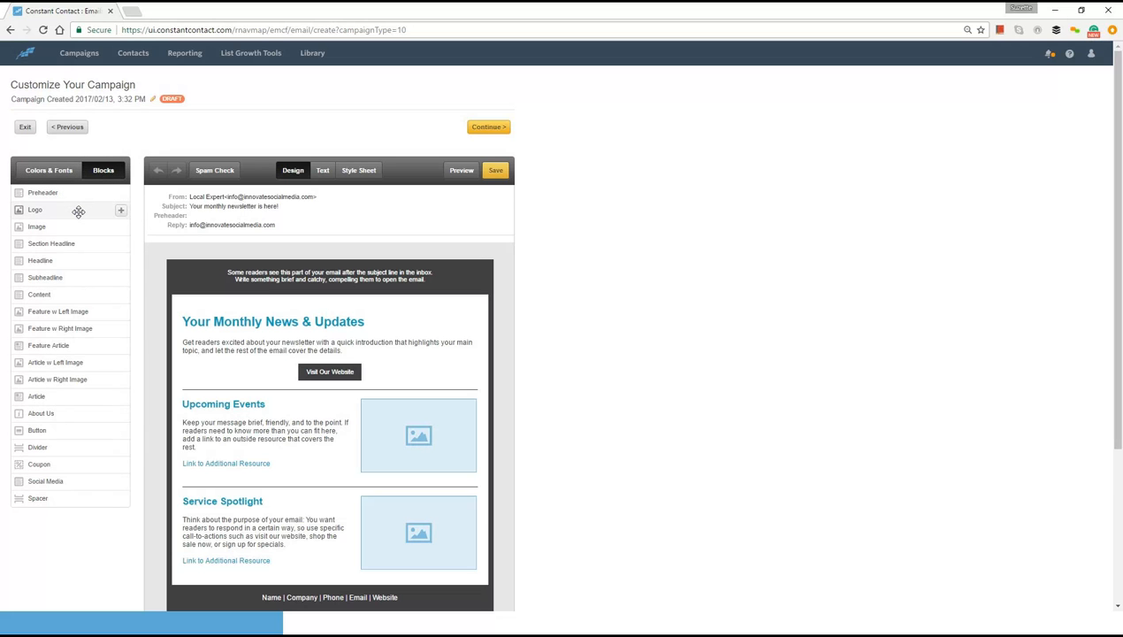
drag(79, 212, 304, 257)
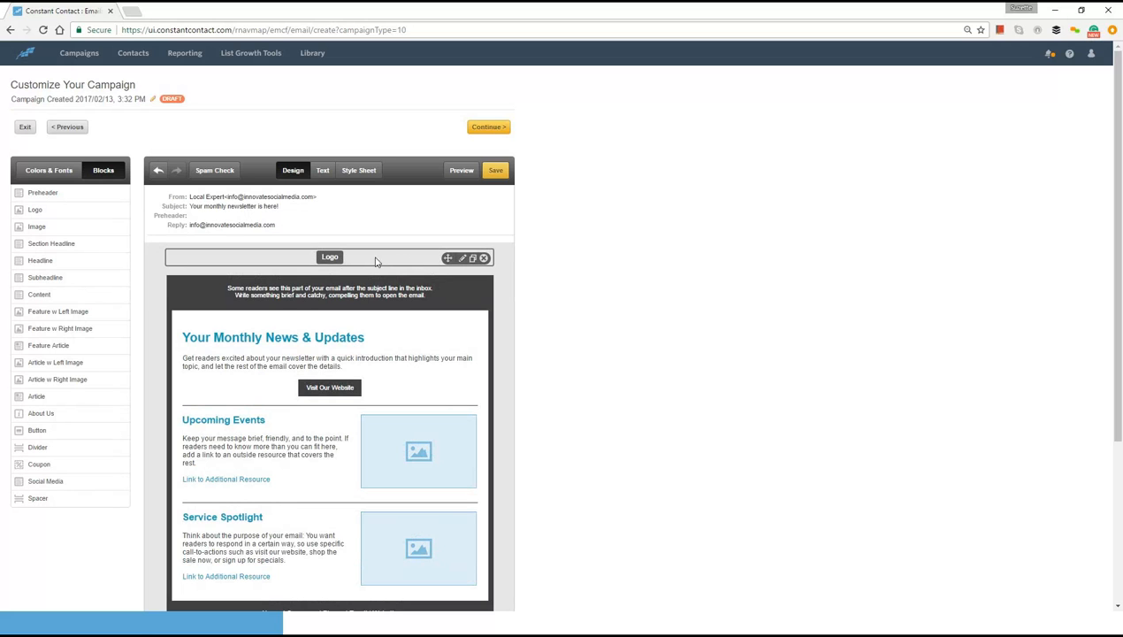
click(462, 260)
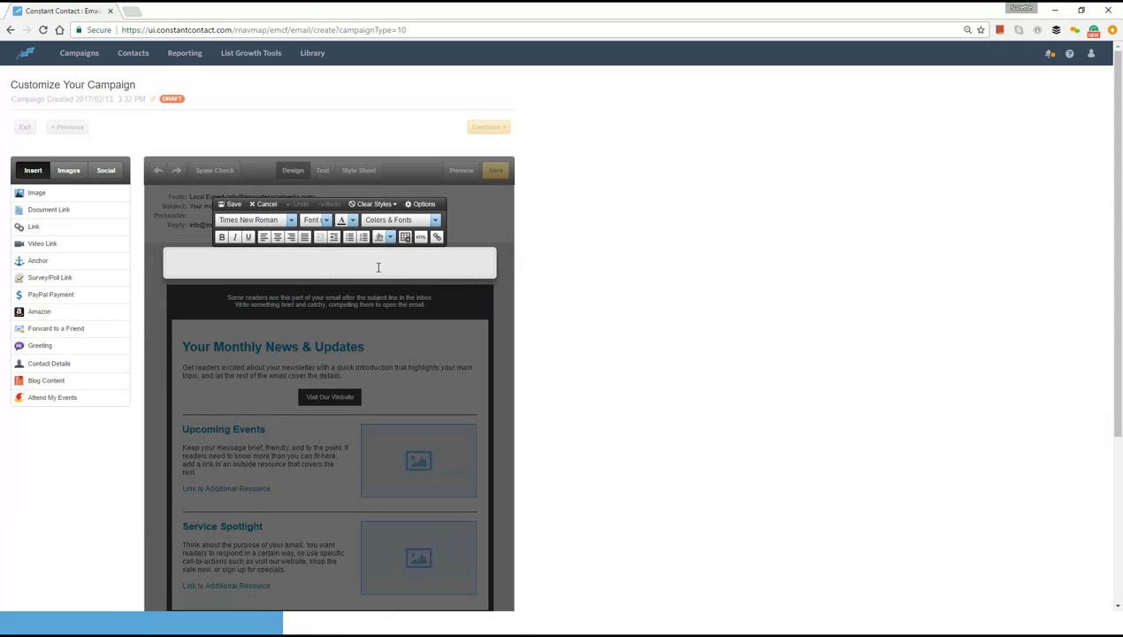
click(377, 267)
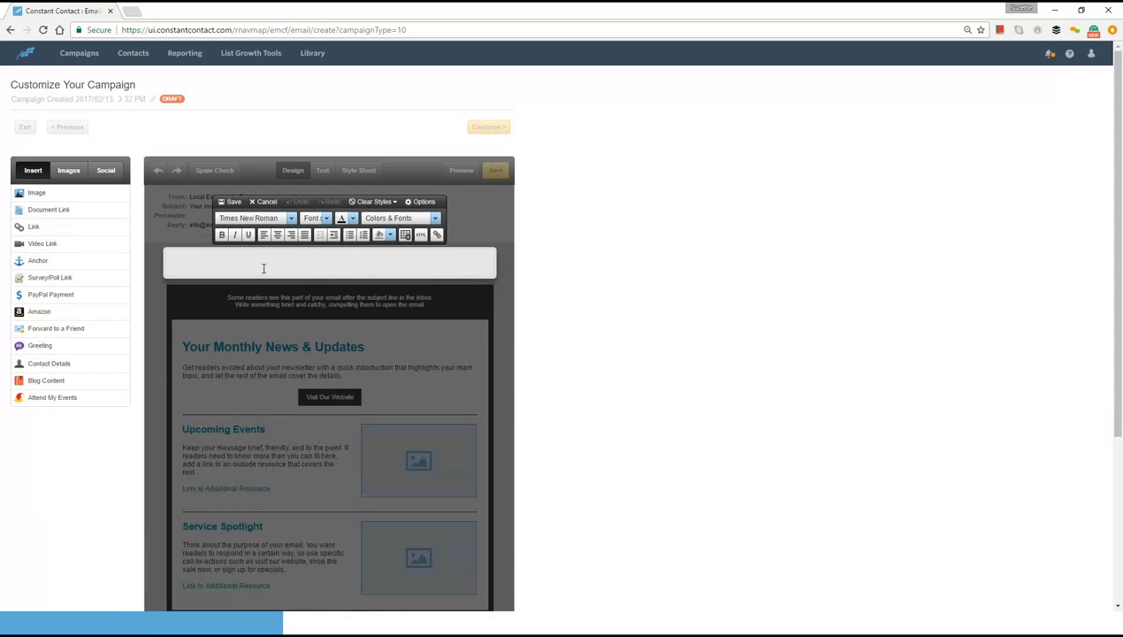
click(97, 195)
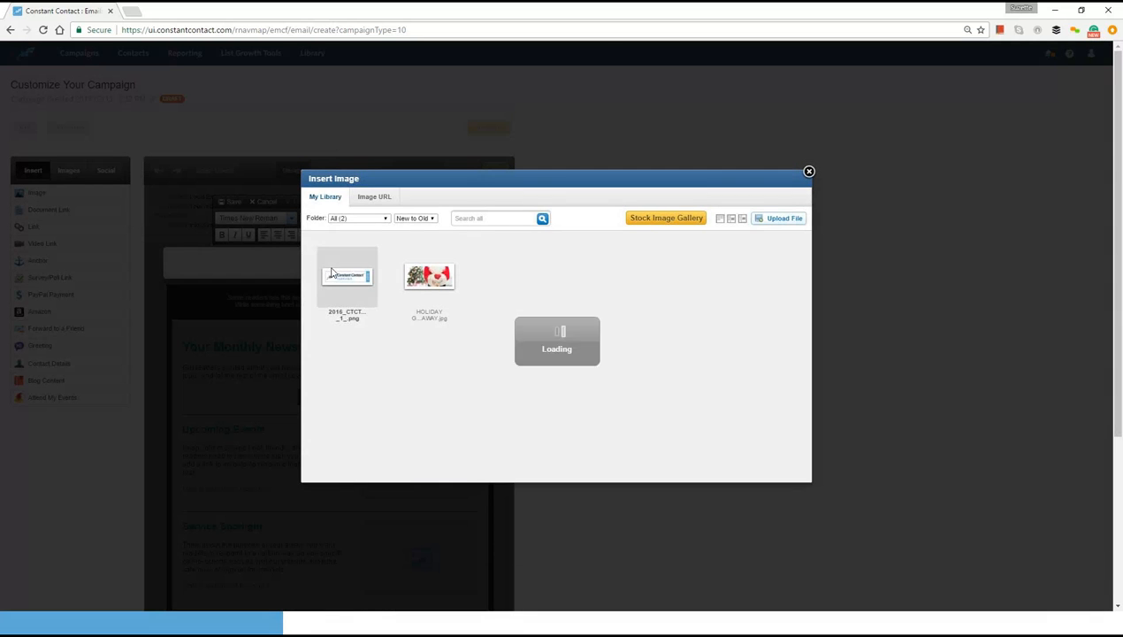
mouse_move(333, 272)
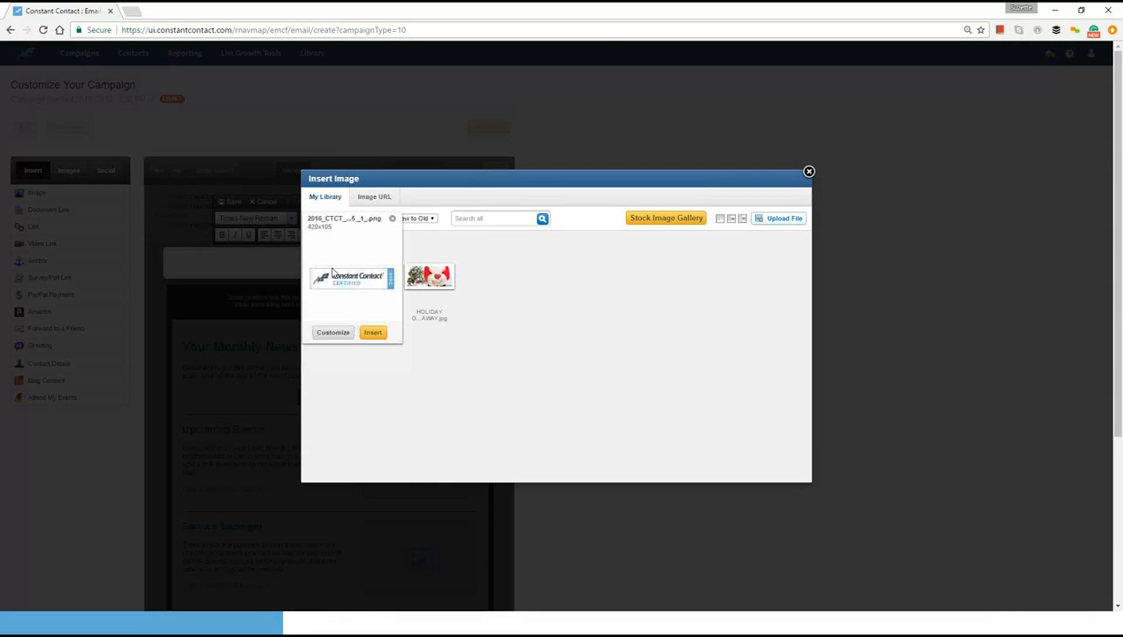
click(373, 333)
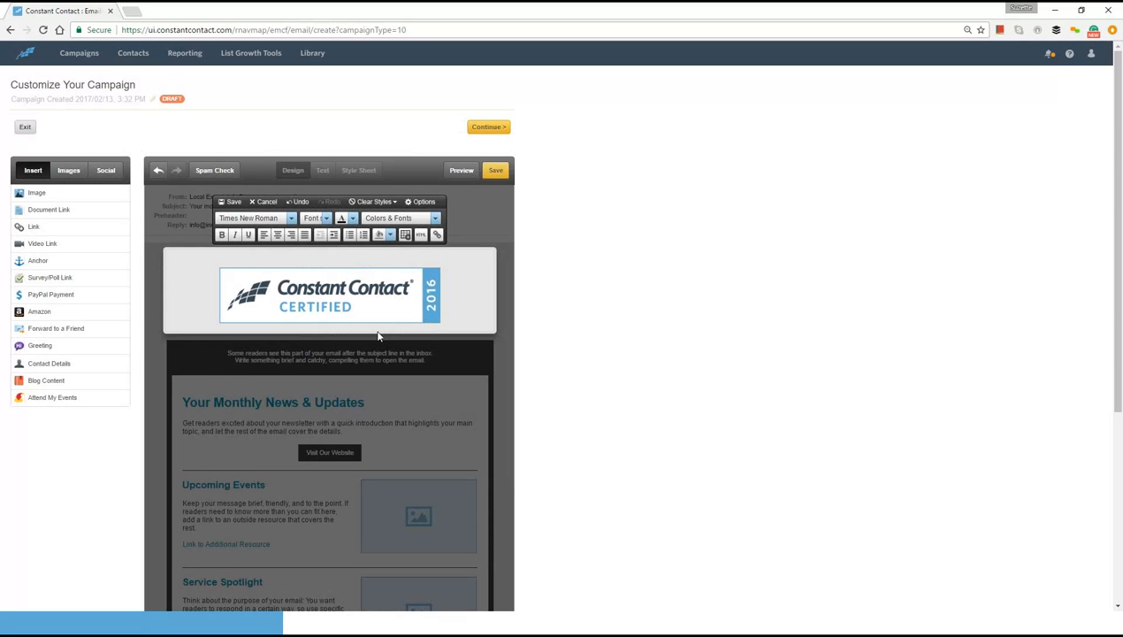
- Fit the logo image to its block and save the block
mouse_move(382, 296)
click(429, 276)
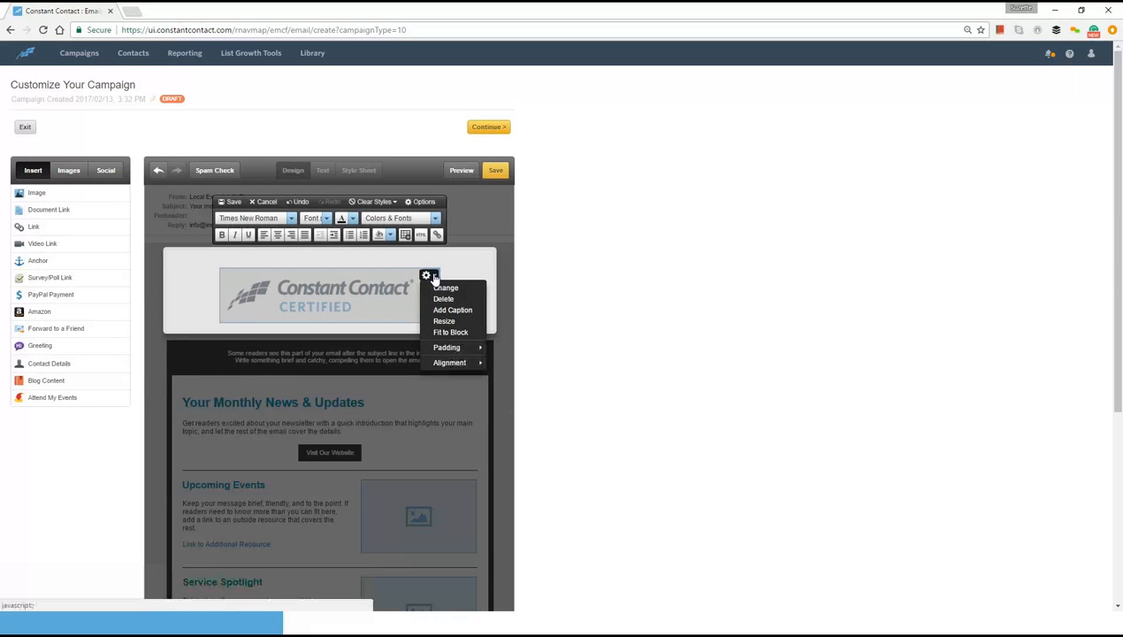
click(451, 333)
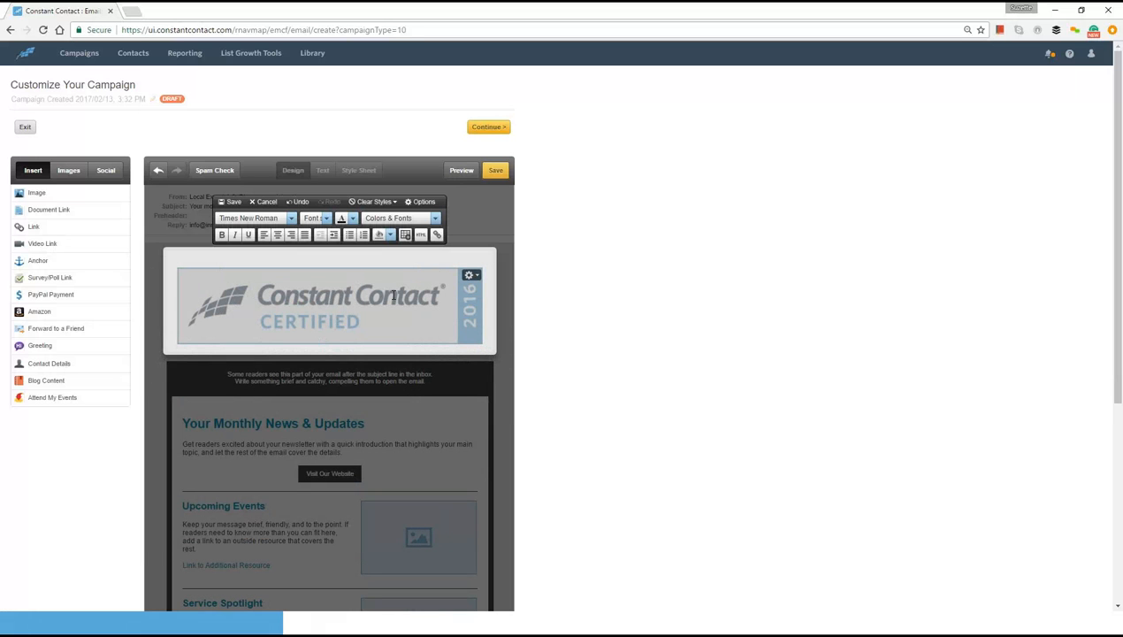
click(229, 202)
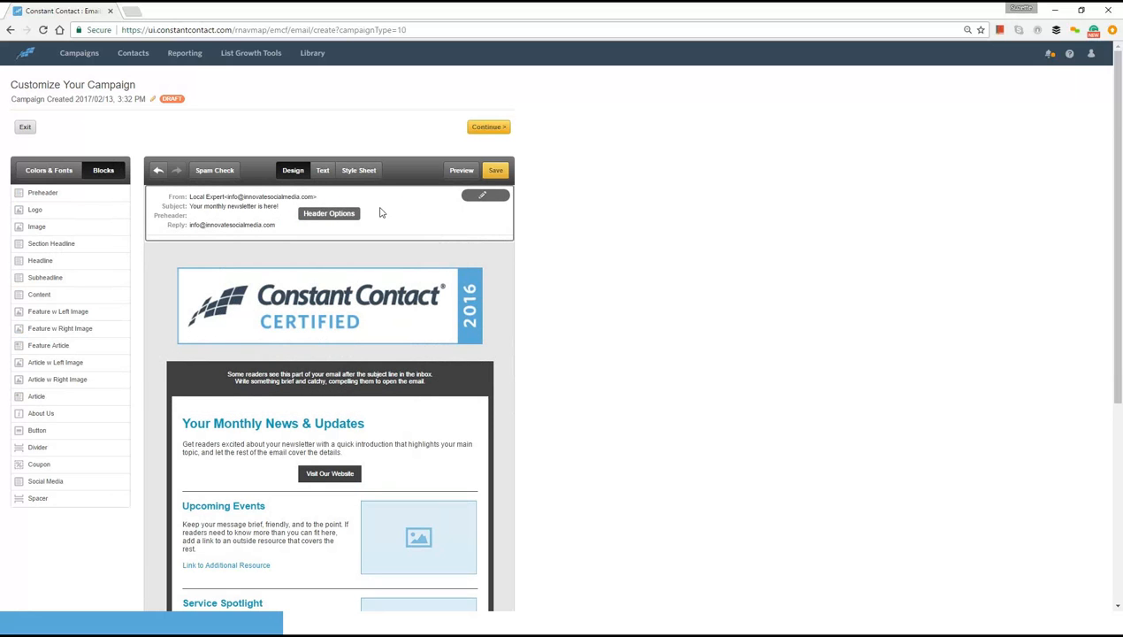
- Open the email's header options and replace the subject with "Welcoming You to Our New Webinar Series"
click(333, 215)
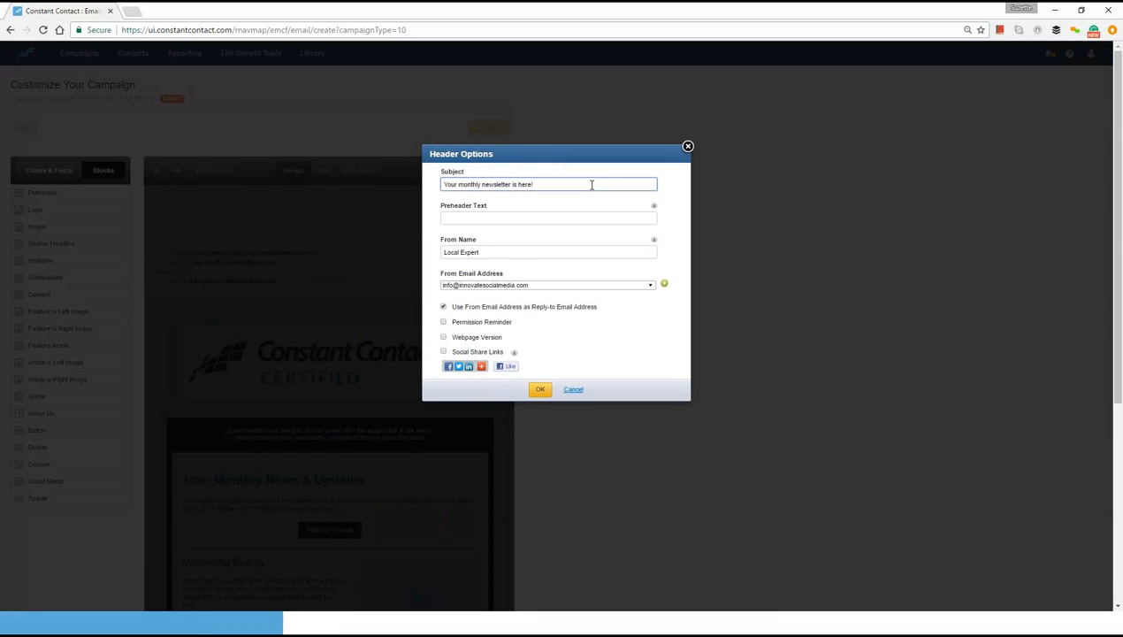
key(BackSpace)
key(BackSpace)
key(BackSpace)
key(BackSpace)
key(BackSpace)
key(BackSpace)
key(BackSpace)
key(BackSpace)
key(BackSpace)
key(BackSpace)
key(BackSpace)
key(BackSpace)
key(BackSpace)
key(BackSpace)
key(BackSpace)
key(BackSpace)
key(BackSpace)
key(BackSpace)
key(BackSpace)
key(BackSpace)
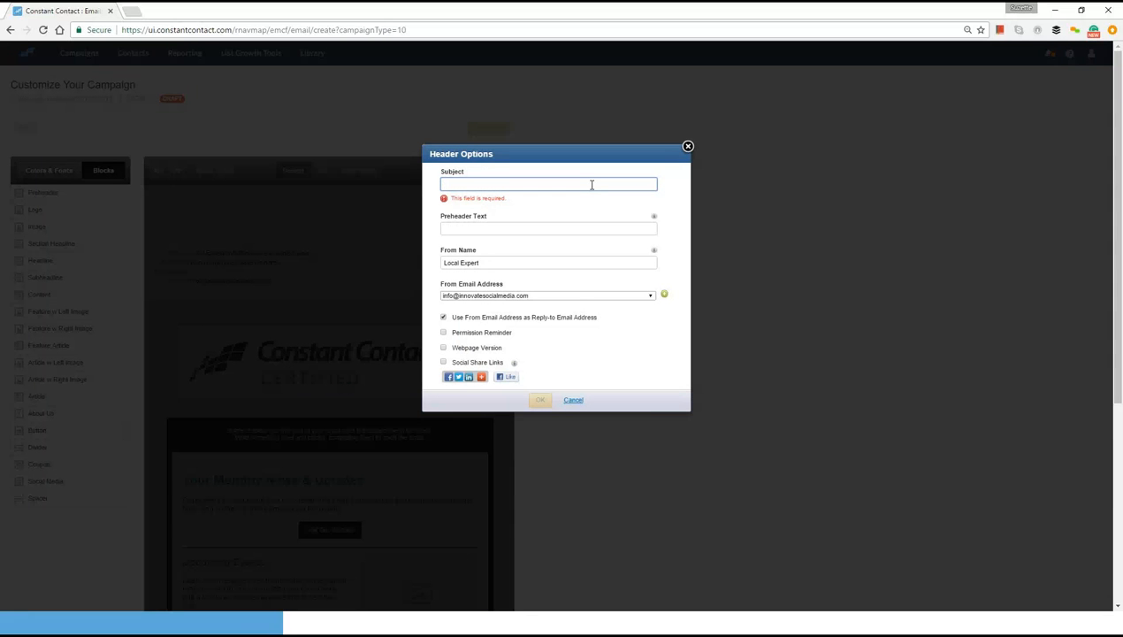
text(We)
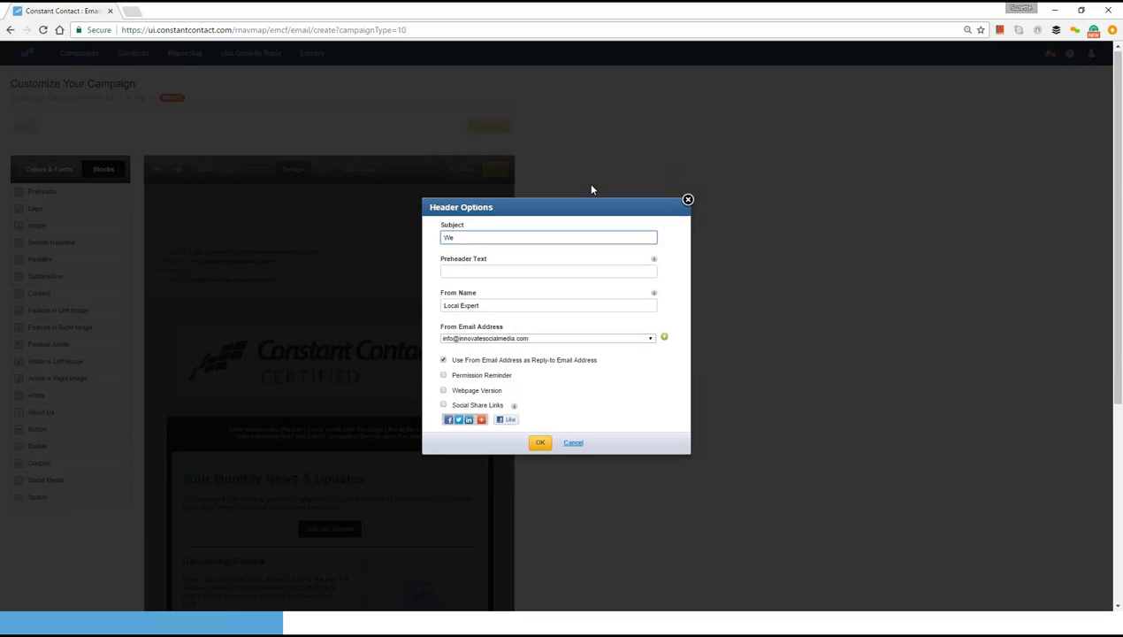
text(lcoming You to Our New Webinar Series)
key(Tab)
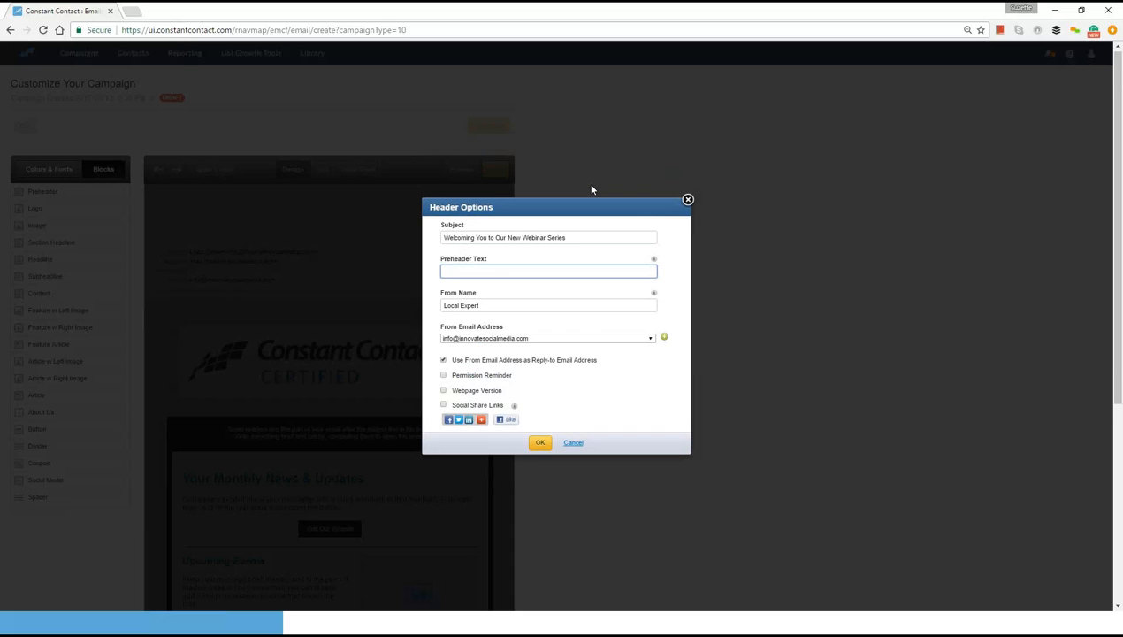
- Enter "Special Offer for 1st Time Attendees" as the preheader text in the header options
text(Special Offer for 1st Time Attendees)
key(Tab)
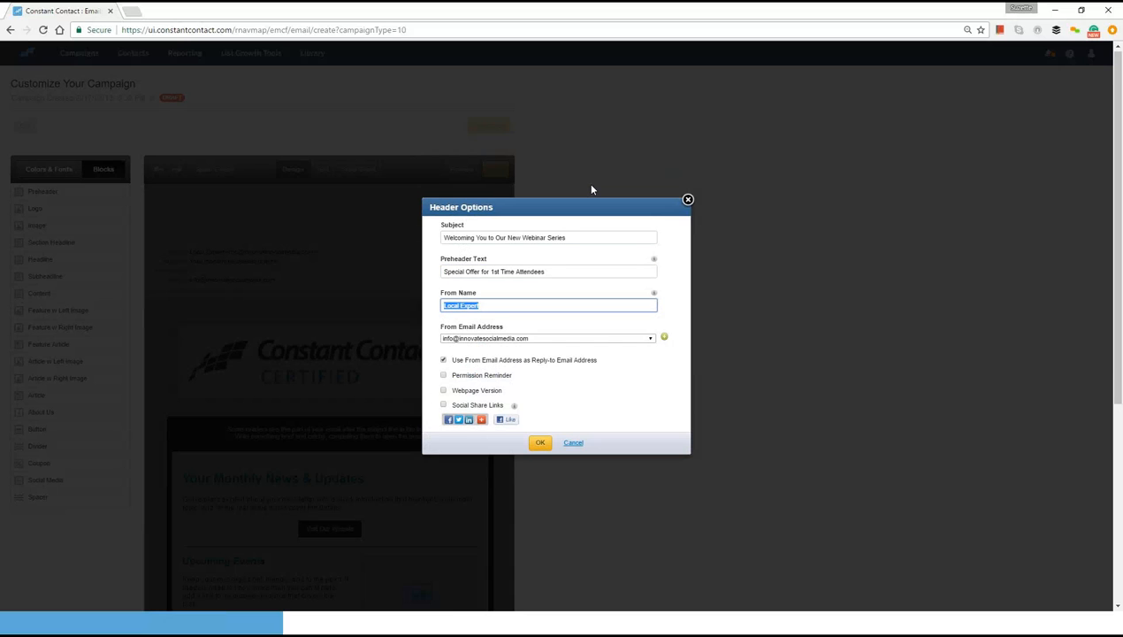
click(591, 271)
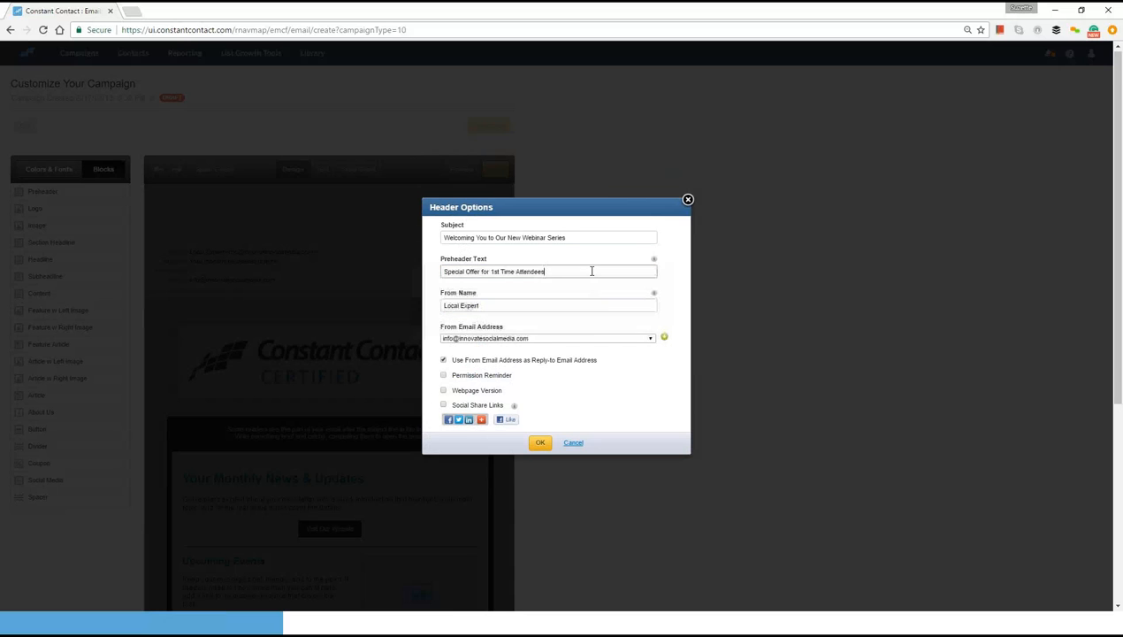
- Replace the From Name with the sender's full name followed by "on behalf of Innovate Social Media"
click(558, 307)
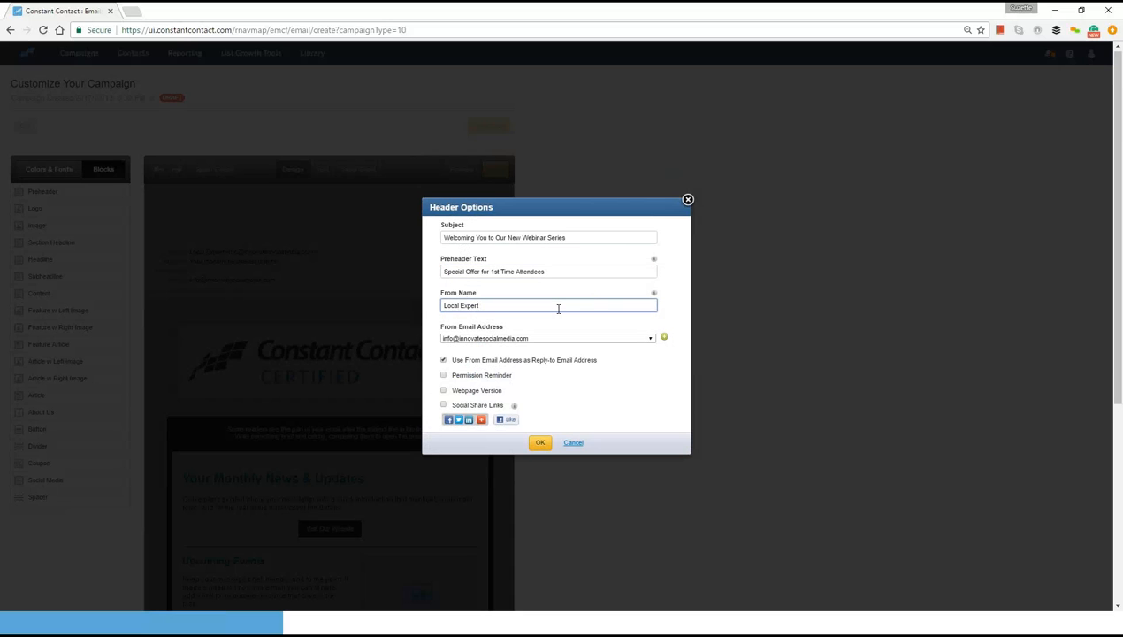
key(BackSpace)
key(BackSpace)
key(BackSpace)
key(BackSpace)
key(BackSpace)
key(BackSpace)
key(BackSpace)
key(BackSpace)
key(BackSpace)
key(BackSpace)
key(BackSpace)
key(BackSpace)
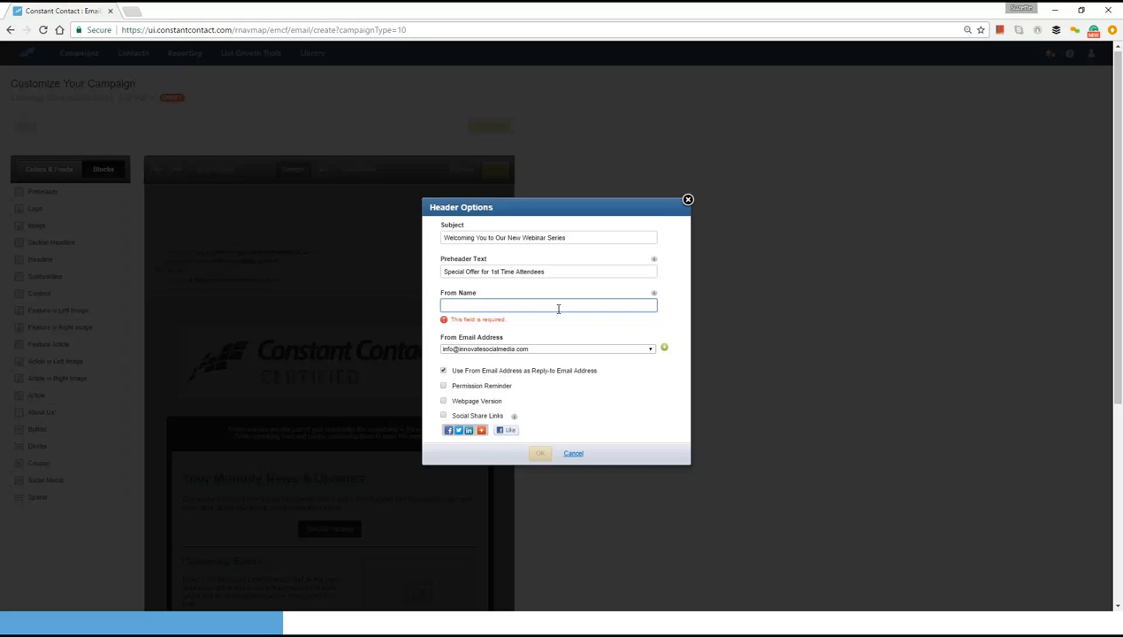
text(S)
key(BackSpace)
click(558, 307)
click(558, 322)
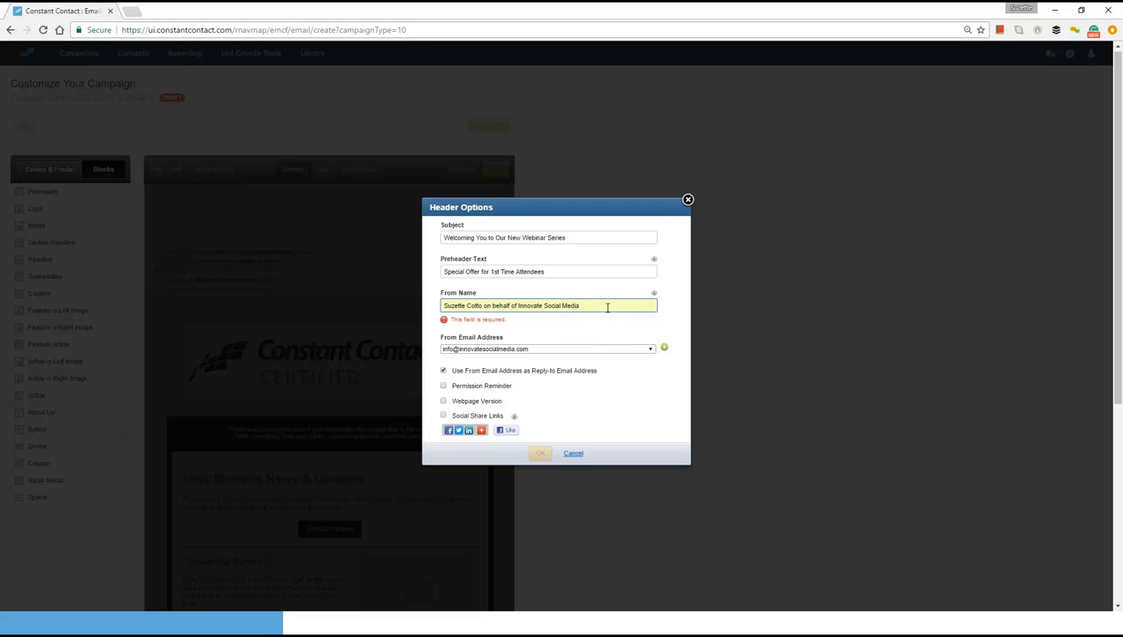
click(608, 307)
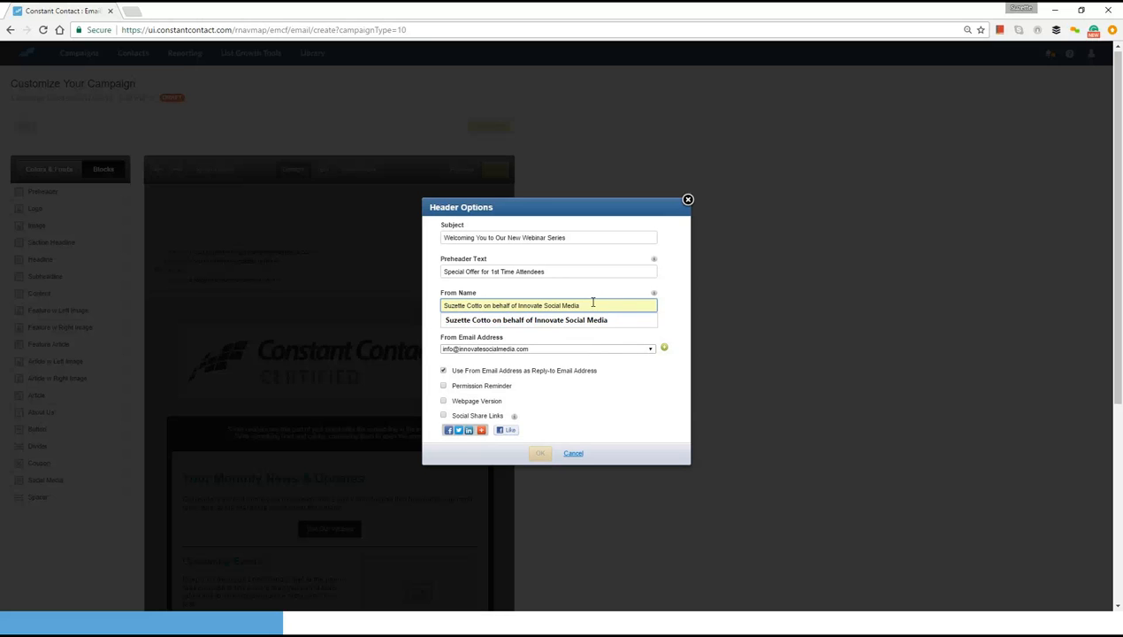
click(629, 325)
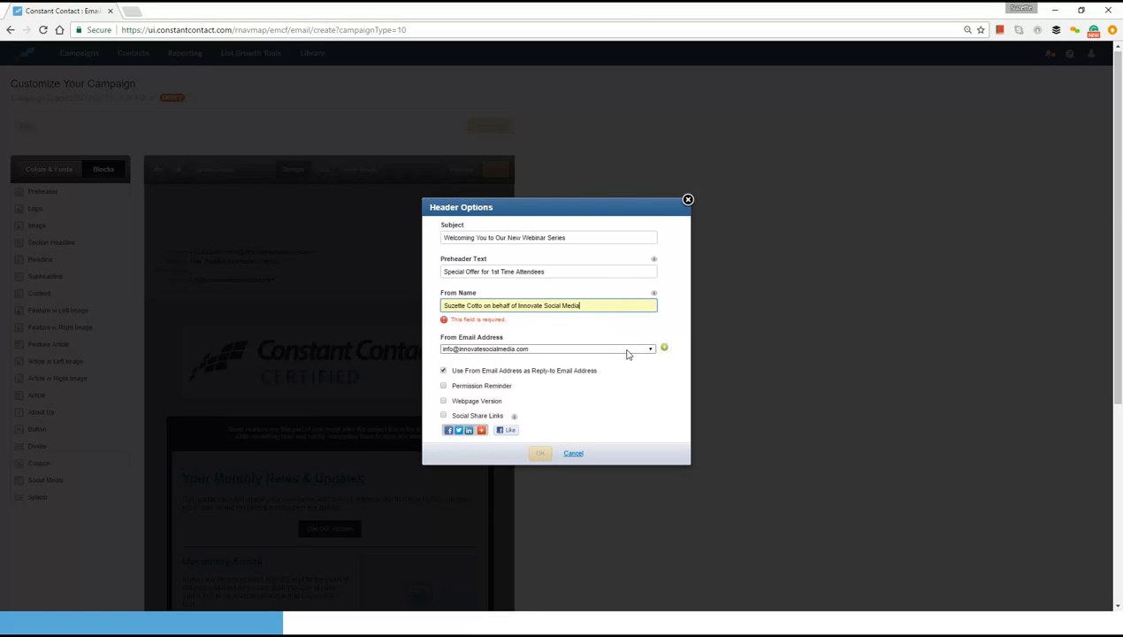
- Stop using the From address for replies, keep the general info address as sender, and choose the sender's personal address as Reply-to
click(626, 350)
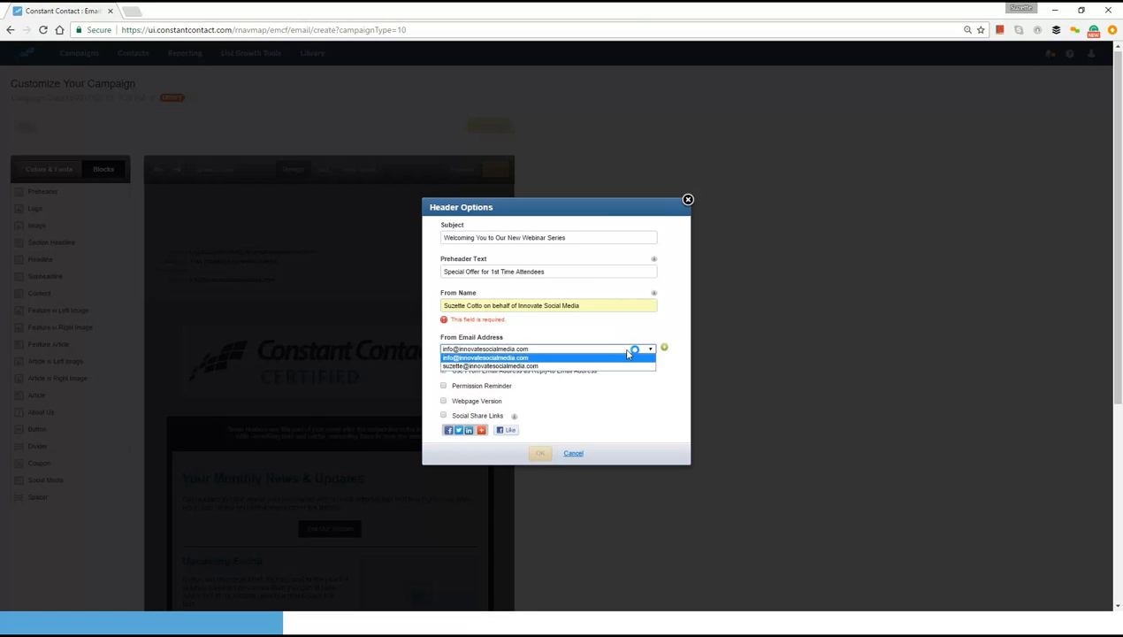
click(627, 352)
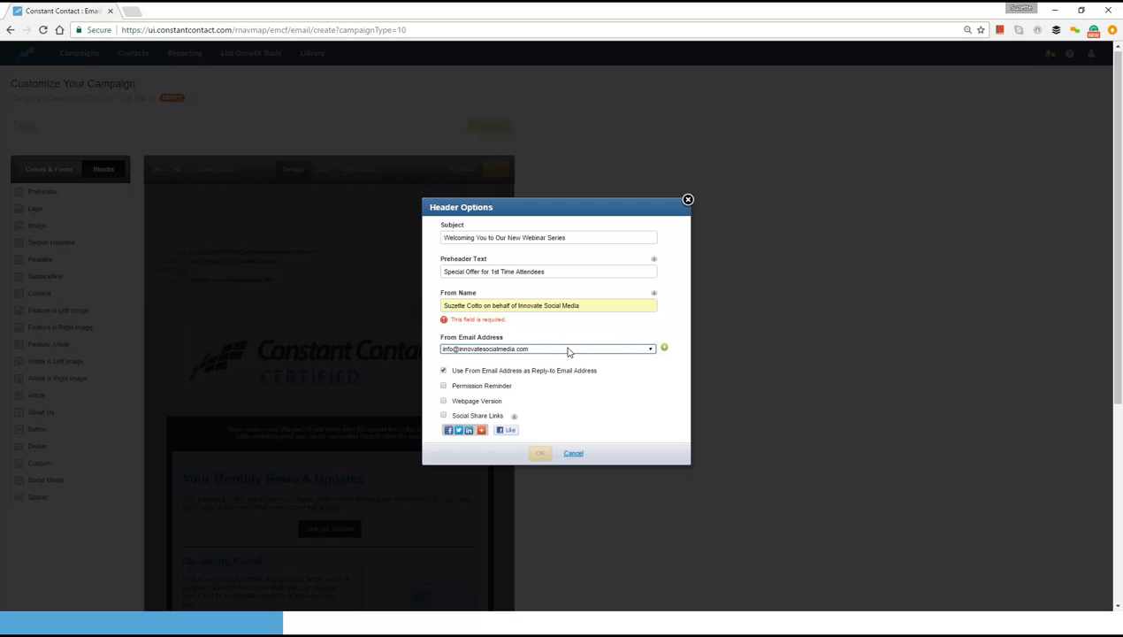
click(443, 372)
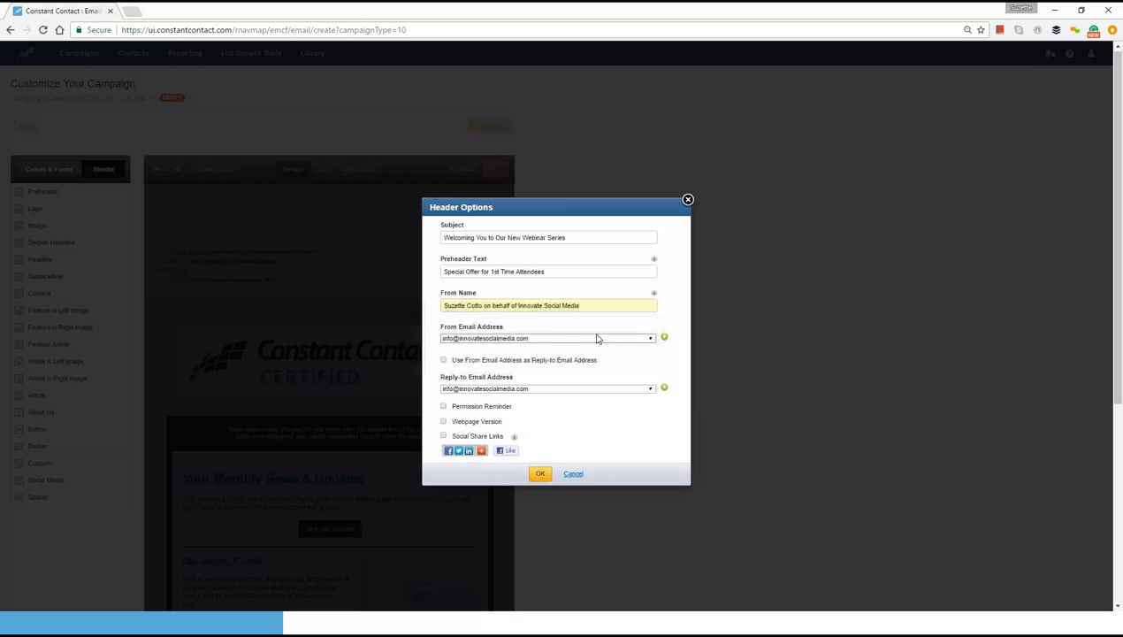
click(650, 341)
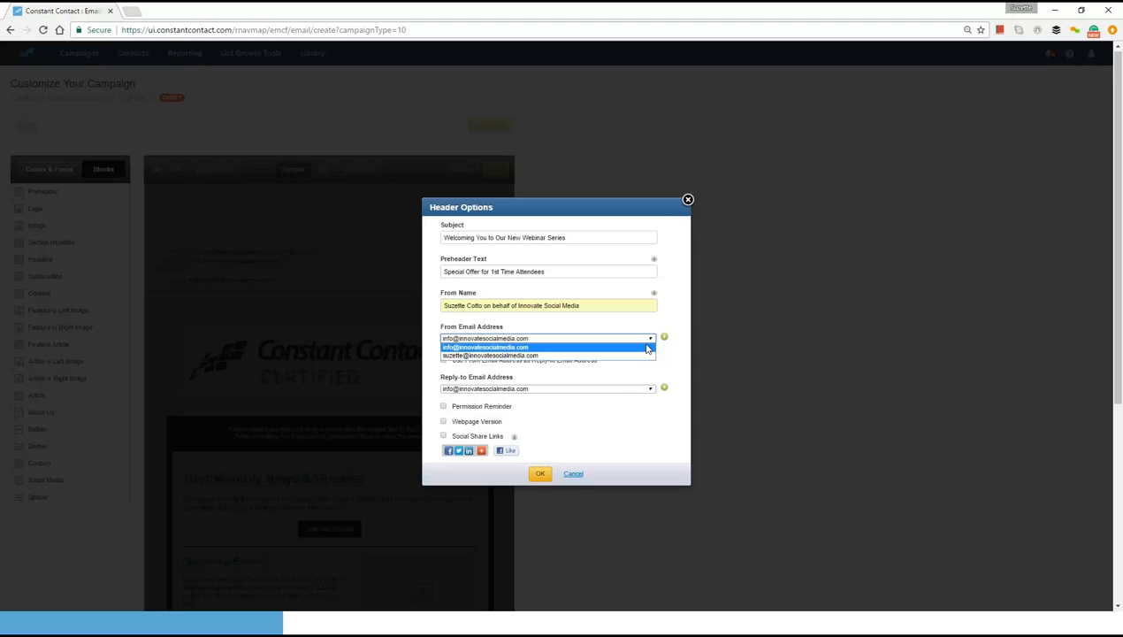
click(648, 349)
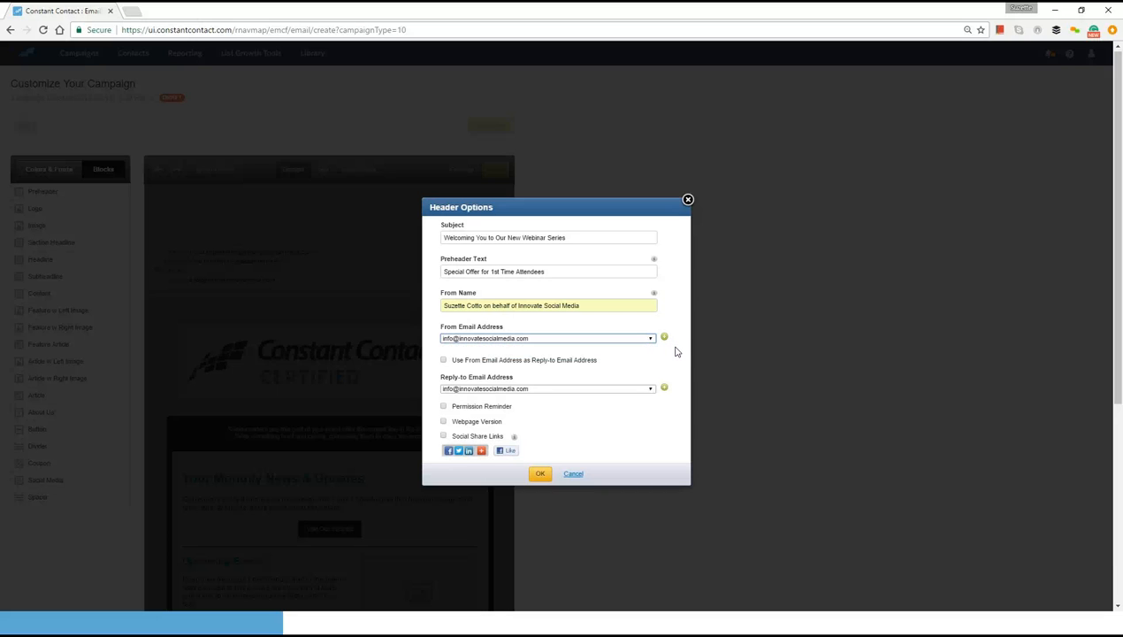
click(444, 361)
click(444, 361)
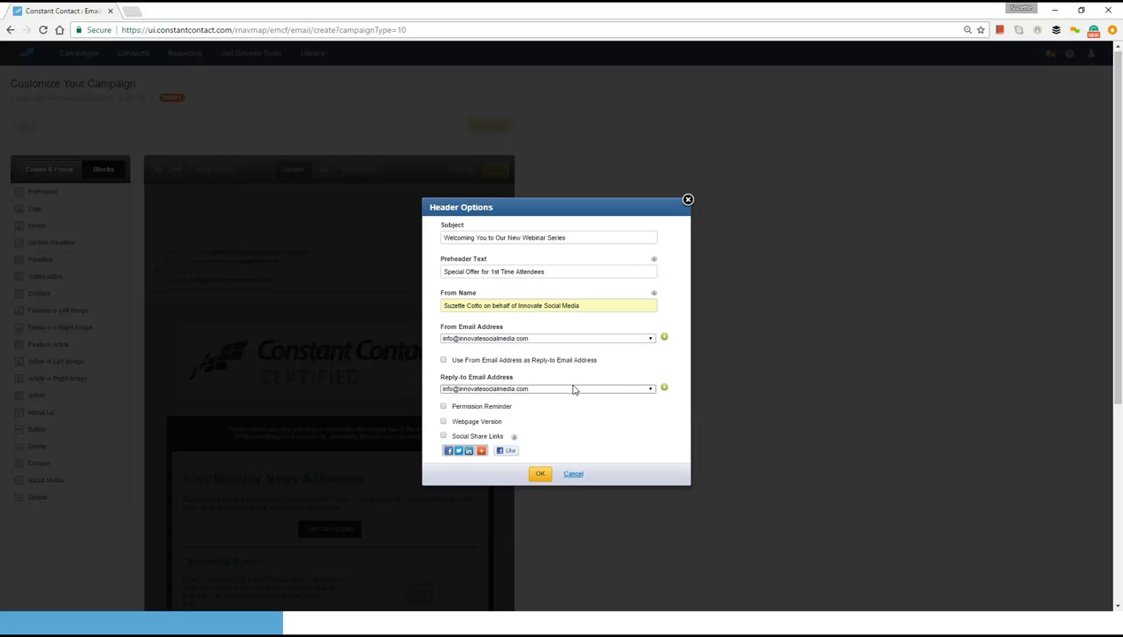
click(651, 390)
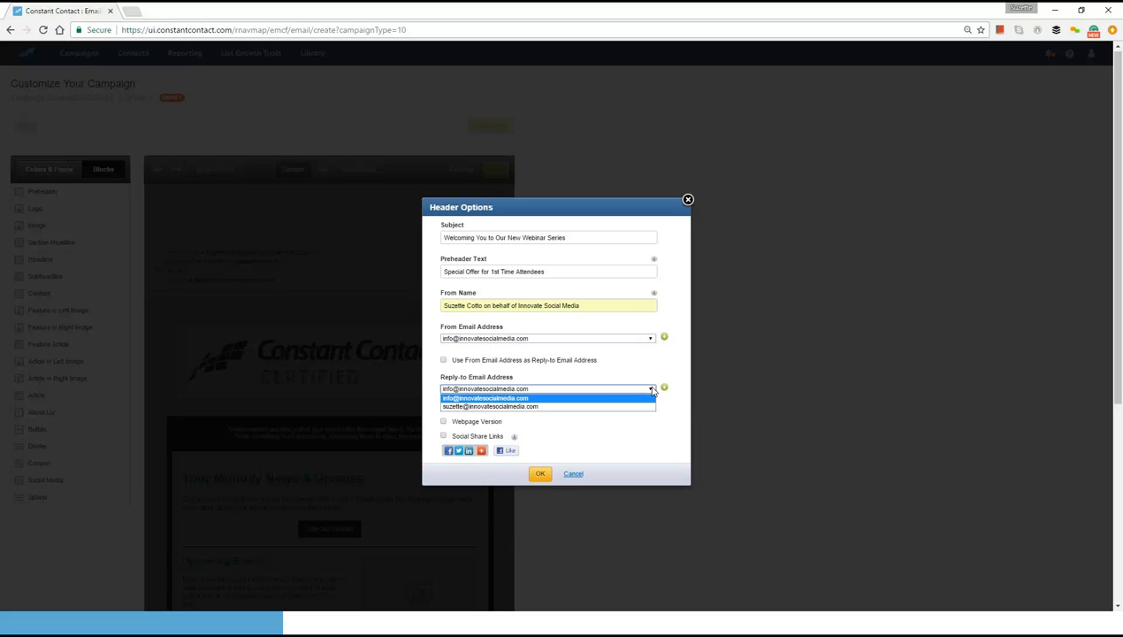
click(644, 408)
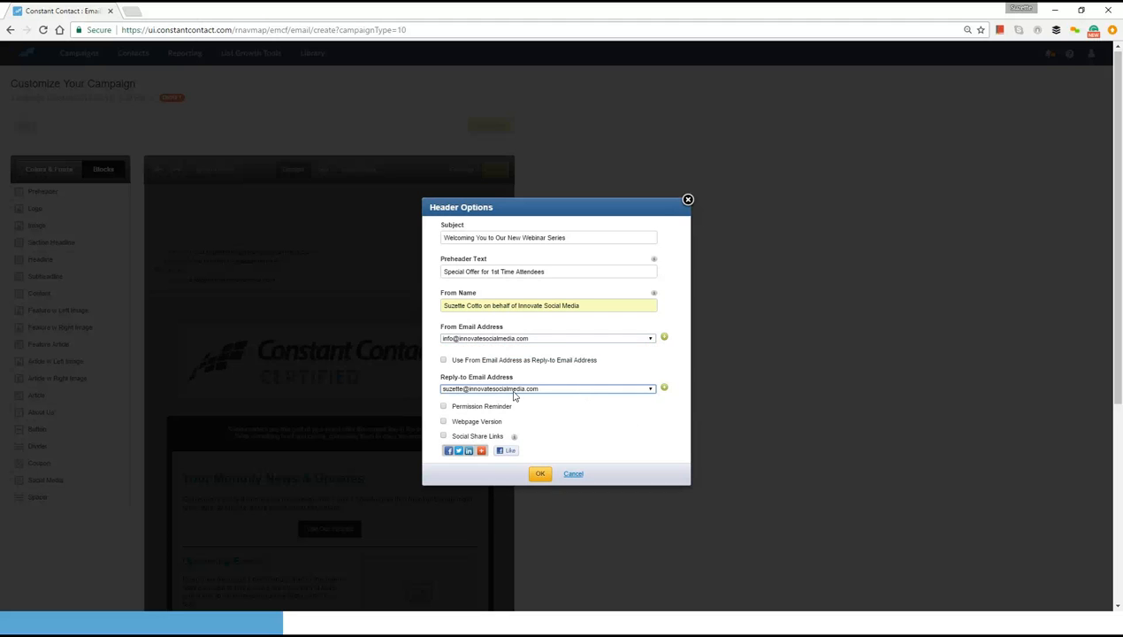
- Enable the Permission Reminder, Webpage Version and Social Share Links in the header options and apply them
click(443, 407)
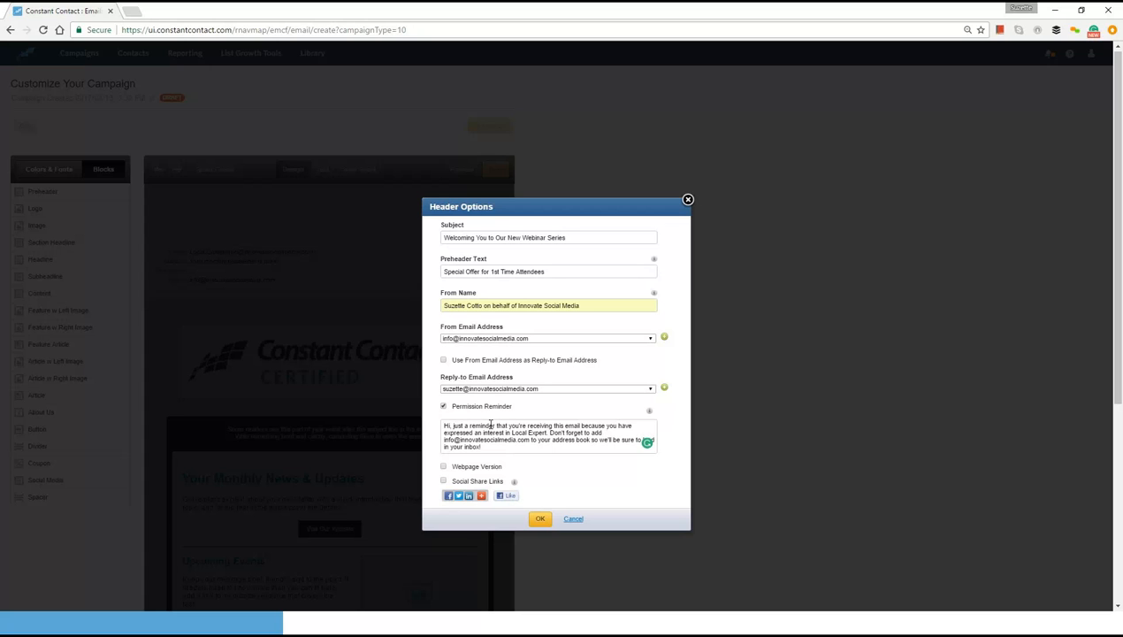
click(443, 407)
click(444, 467)
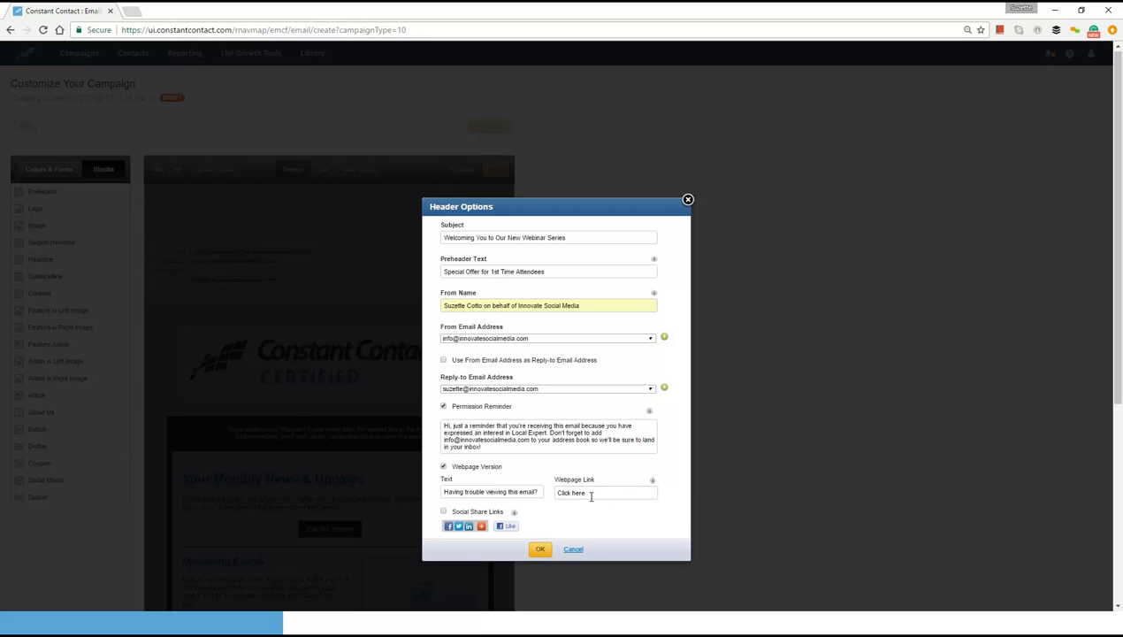
click(444, 512)
click(542, 550)
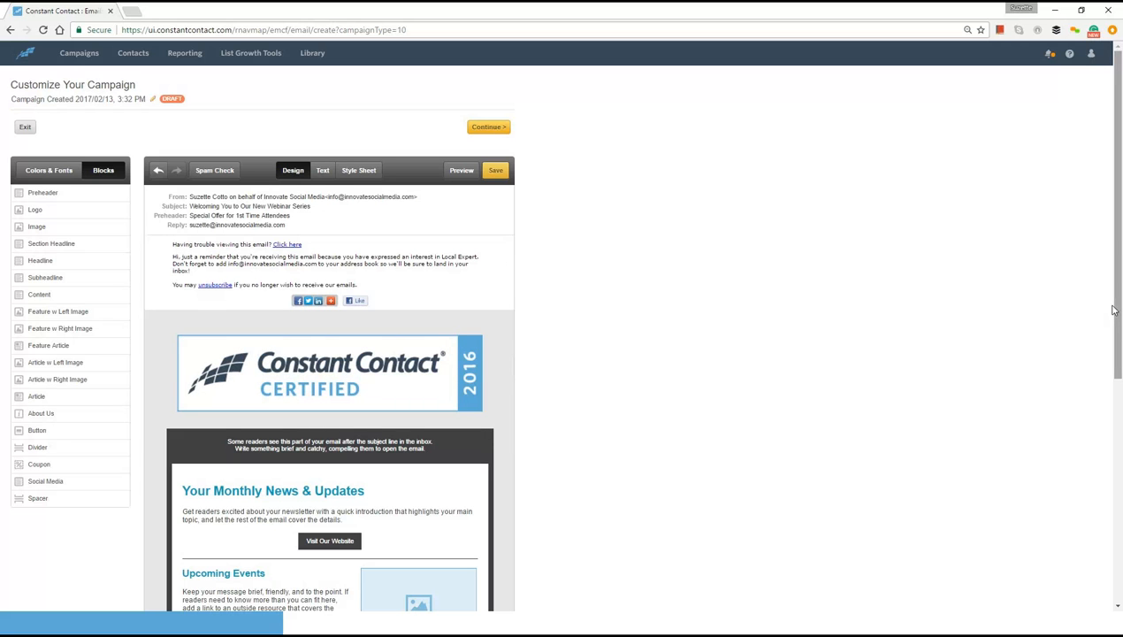
- Replace the Preheader block's placeholder text with "Save 50% on your first one hour marketing consultation."
drag(1114, 309, 1120, 354)
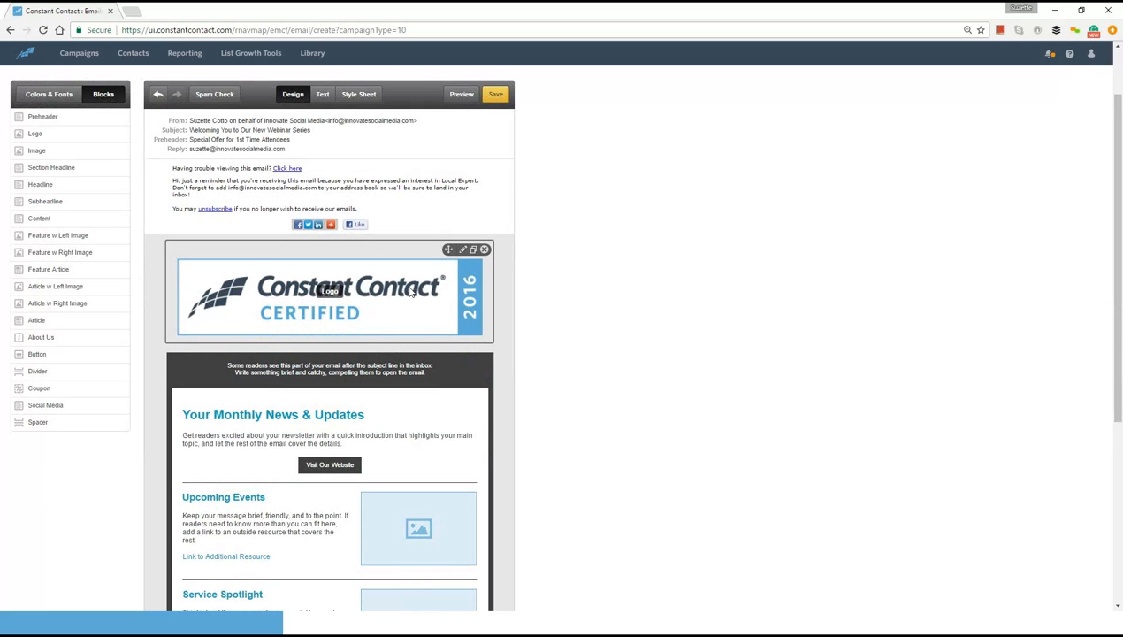
click(374, 370)
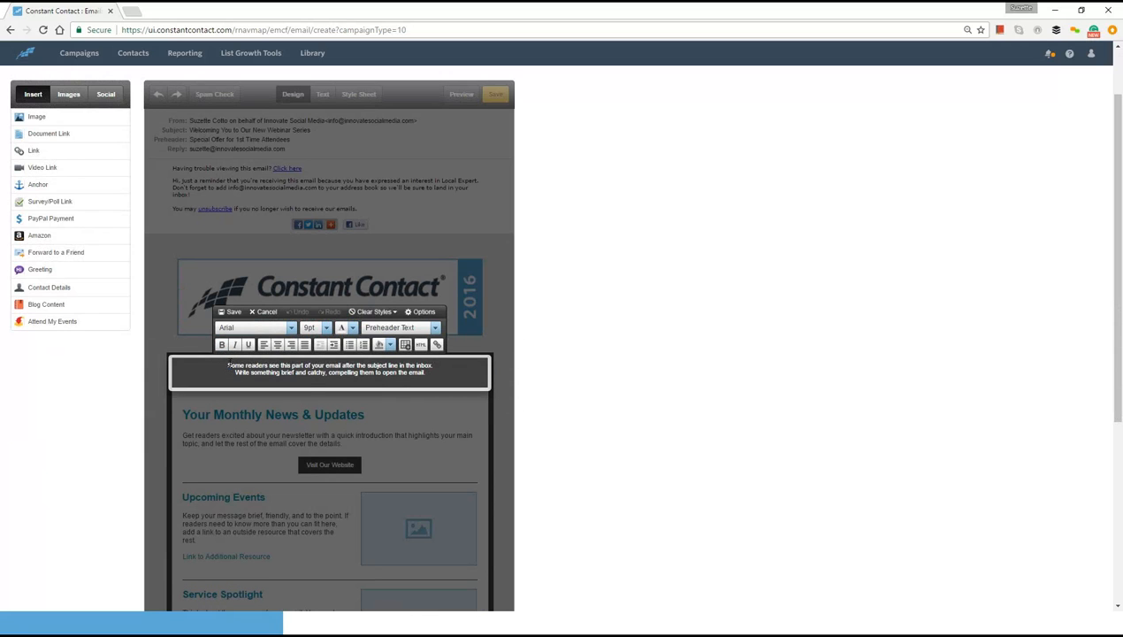
drag(226, 360, 309, 381)
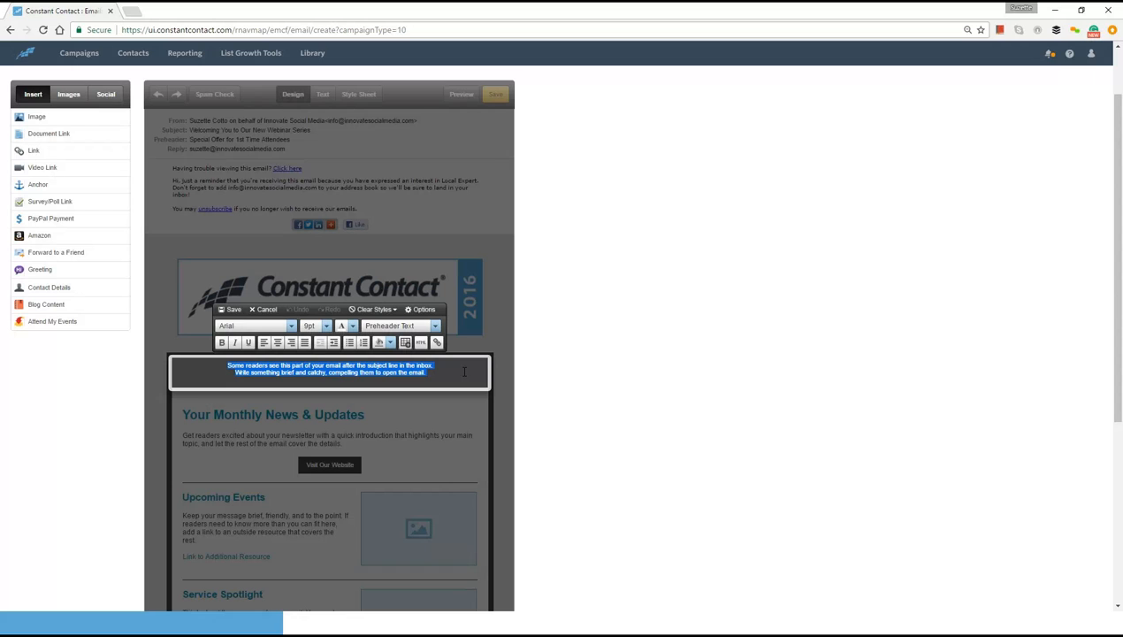
key(BackSpace)
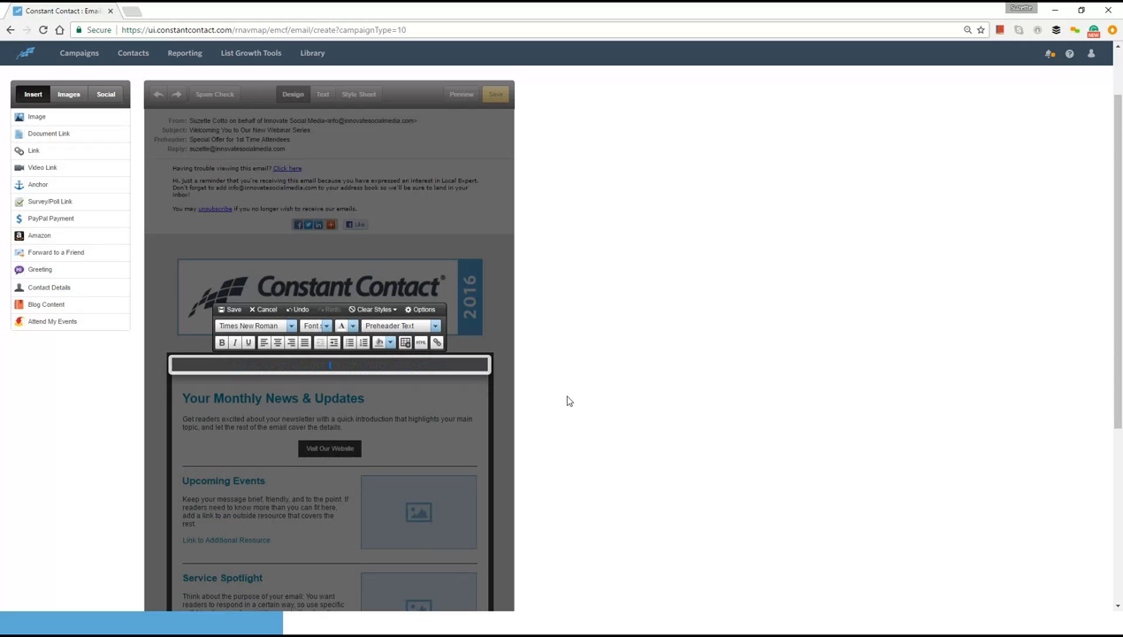
text(Save)
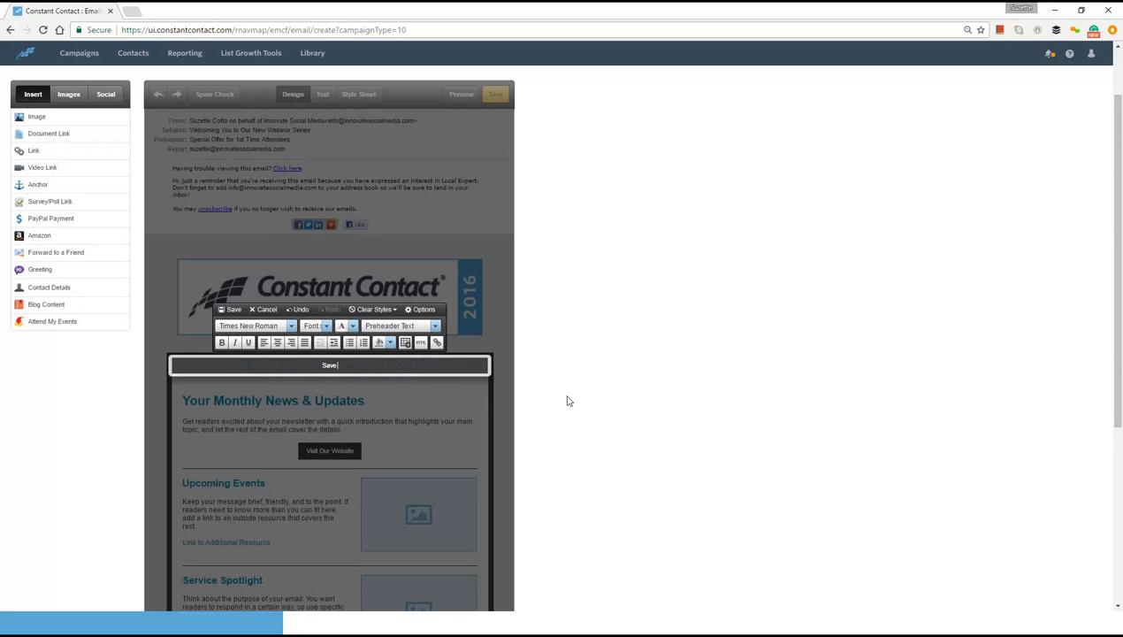
text( 50% on)
text( your fri)
text(st)
key(BackSpace)
key(BackSpace)
key(BackSpace)
key(BackSpace)
text(ir)
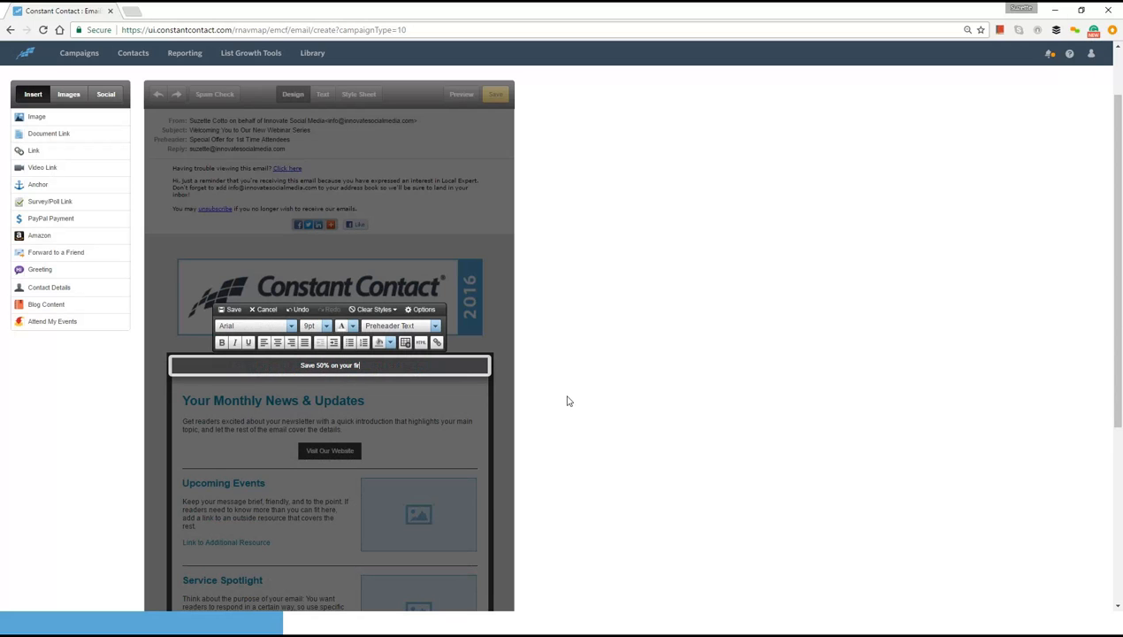
text(st one hour marketing consultation.)
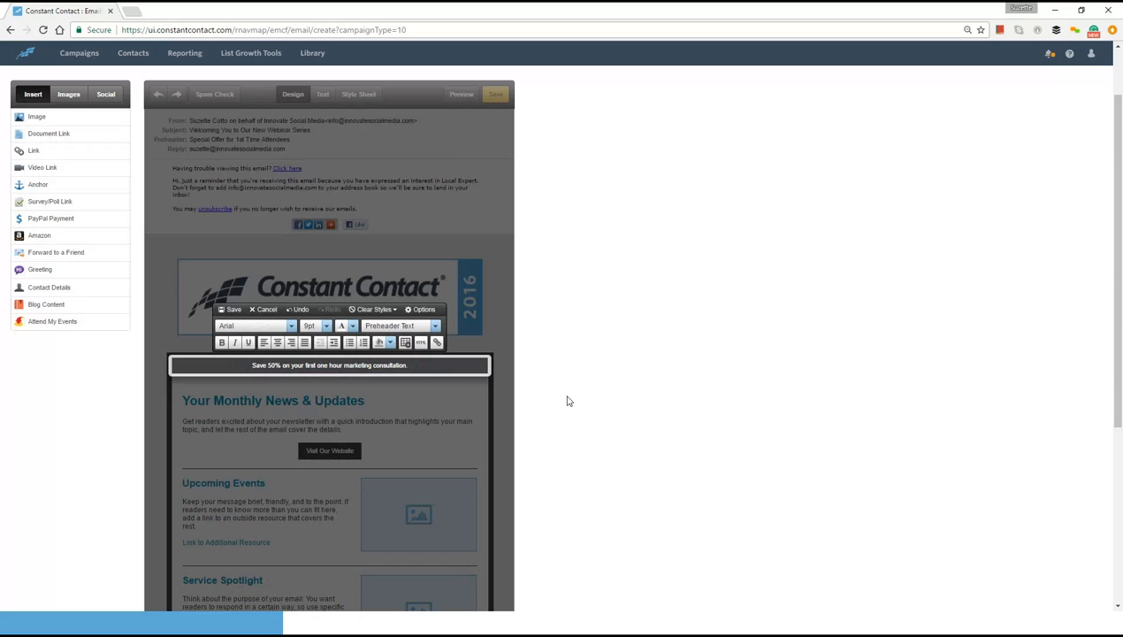
- Change the final period of the Preheader block's sentence to an exclamation mark and save the block
key(BackSpace)
text(~)
key(BackSpace)
text(!)
click(424, 416)
click(233, 310)
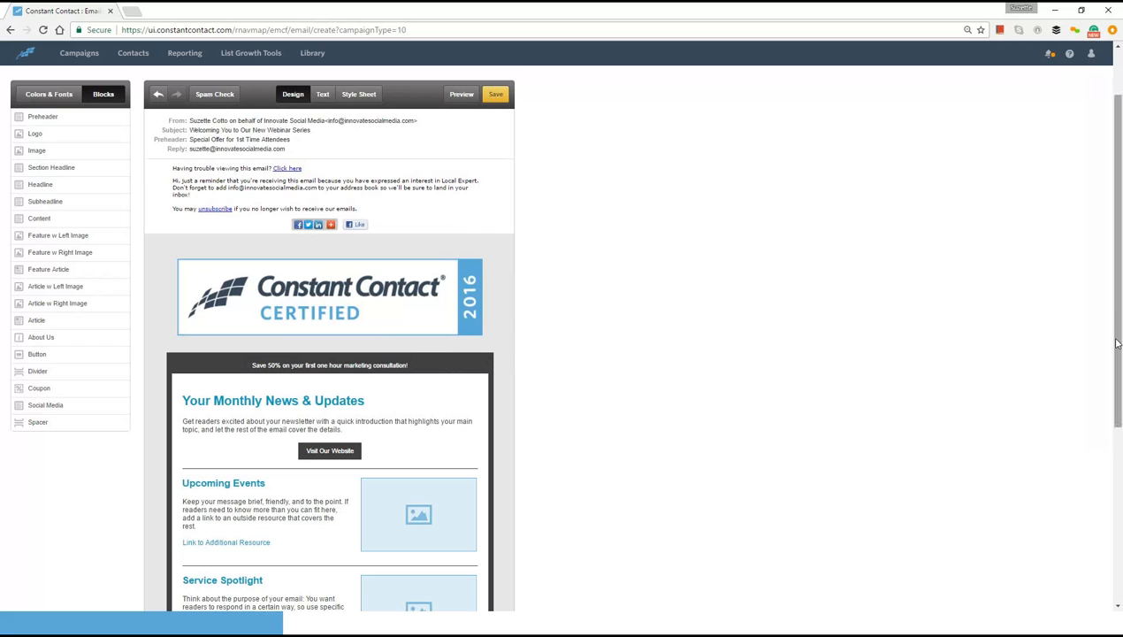
- Delete the empty Logo block above the "Your Monthly News & Updates" heading
drag(1117, 352, 1117, 476)
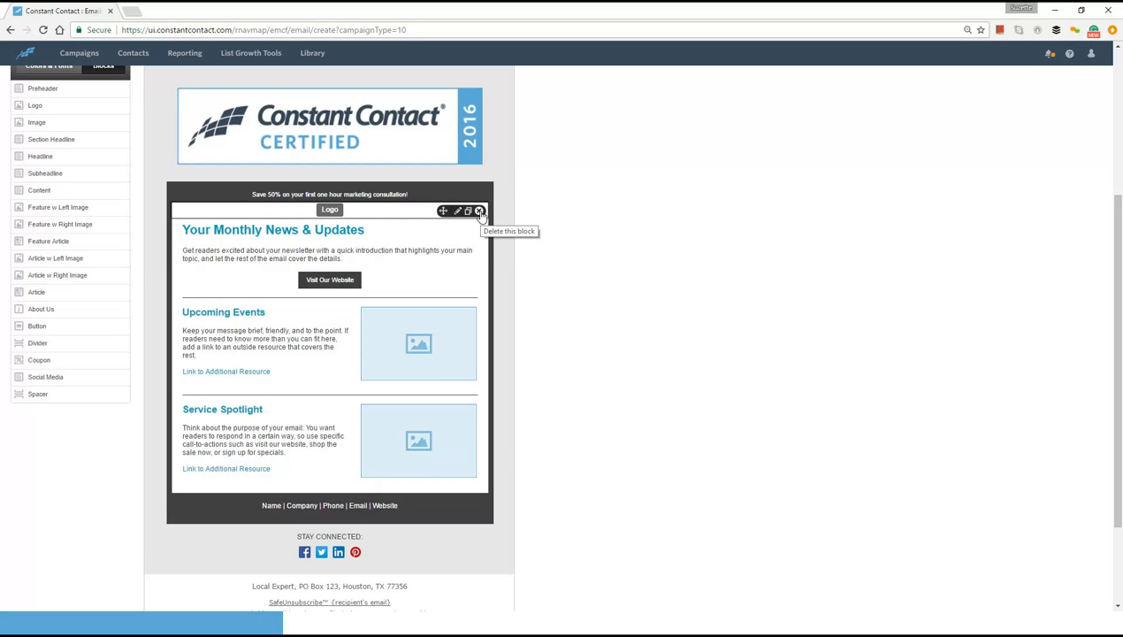
click(480, 212)
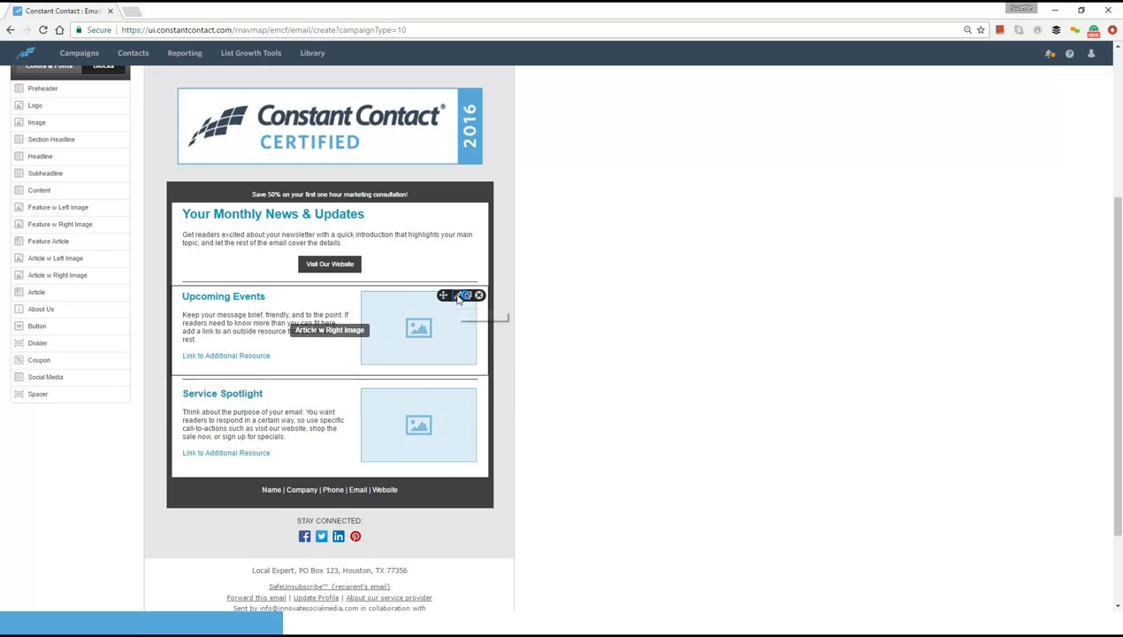
- Open the Upcoming Events article's placeholder image for replacement and pick HOLIDAY GIVE AWAY.jpg from the image library
click(458, 299)
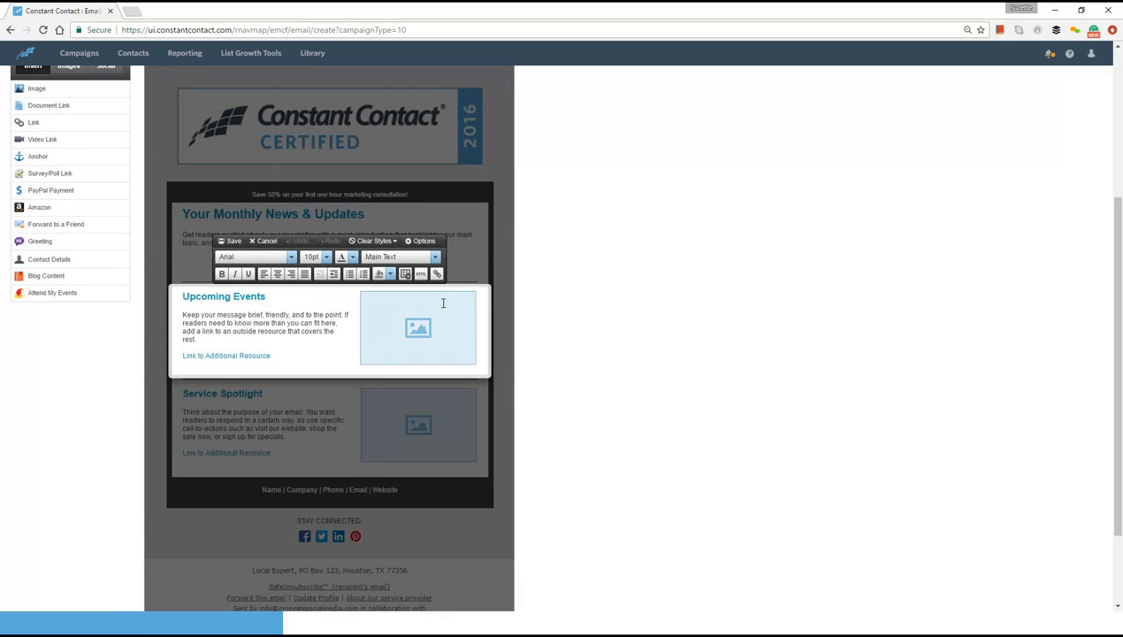
mouse_move(412, 311)
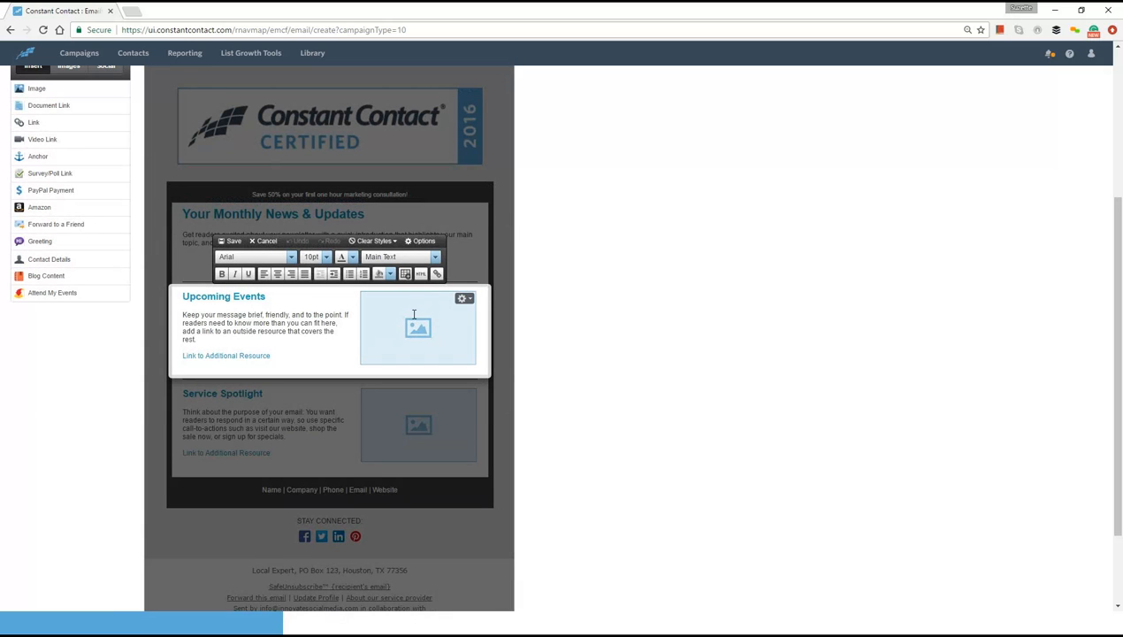
click(467, 301)
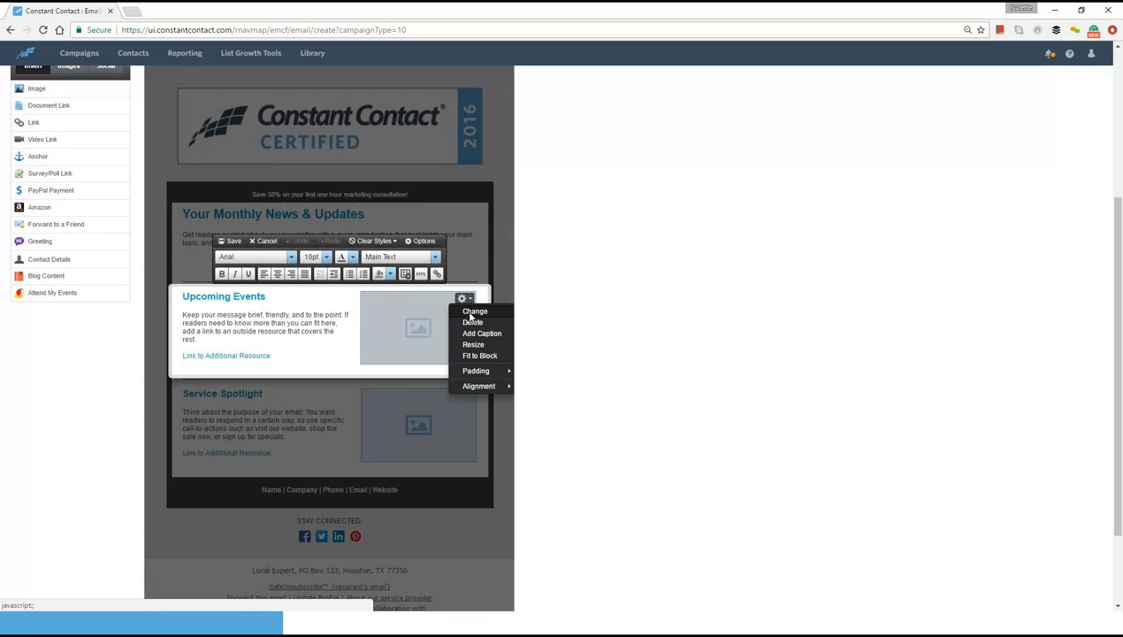
click(471, 312)
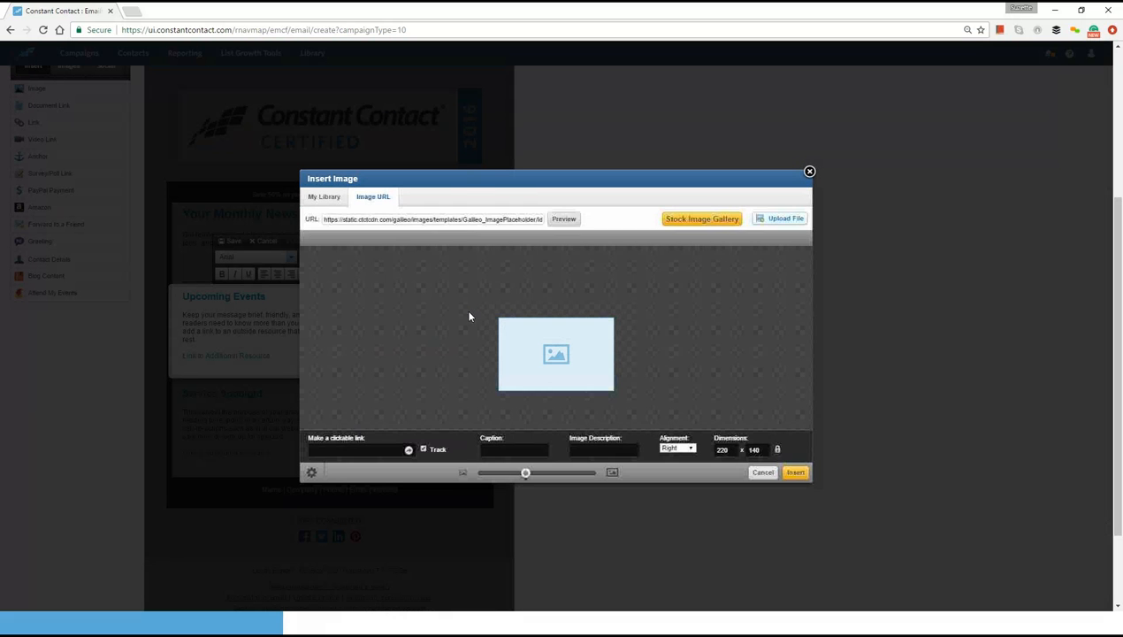
click(325, 197)
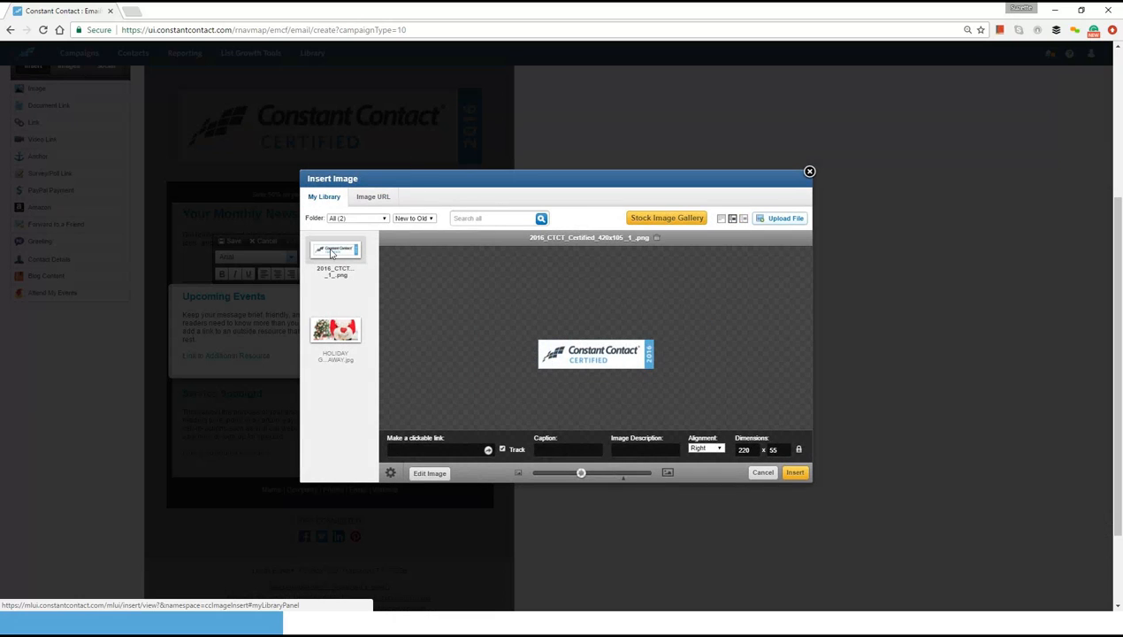
click(336, 354)
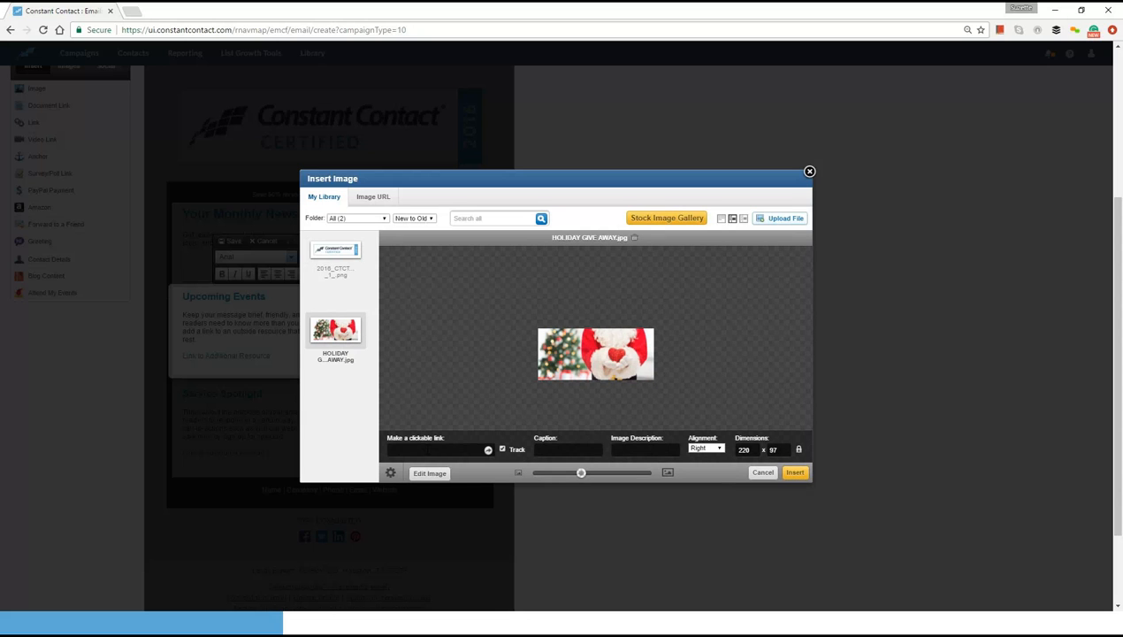
click(428, 450)
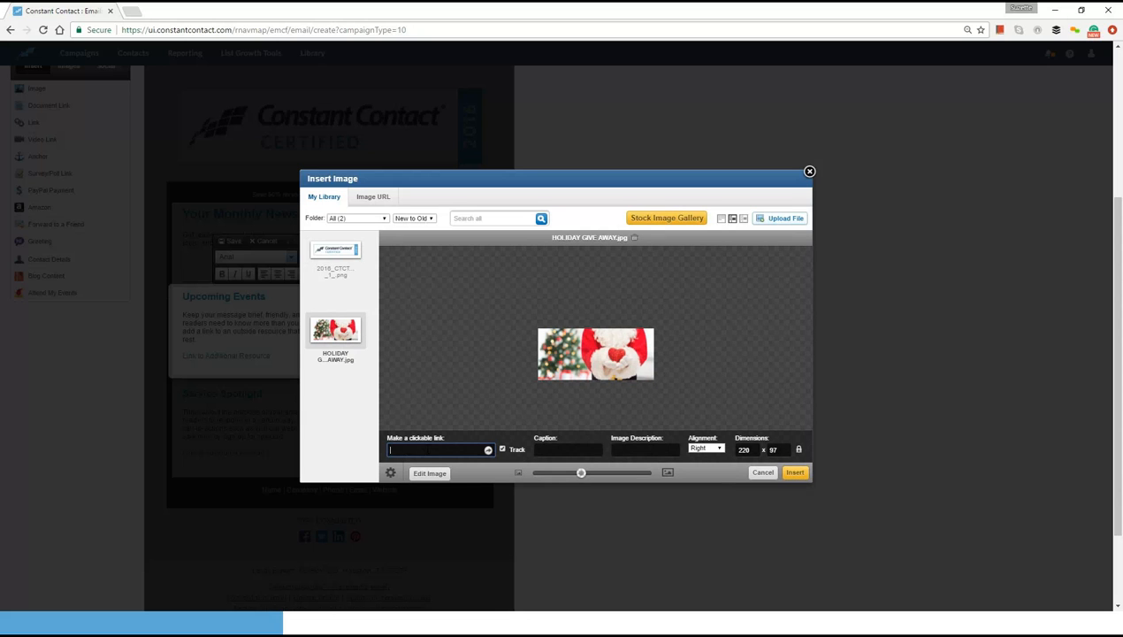
click(589, 554)
click(461, 448)
text(www)
key(BackSpace)
key(BackSpace)
key(BackSpace)
text(http://www.innovare)
text(socialmedia.com)
click(796, 473)
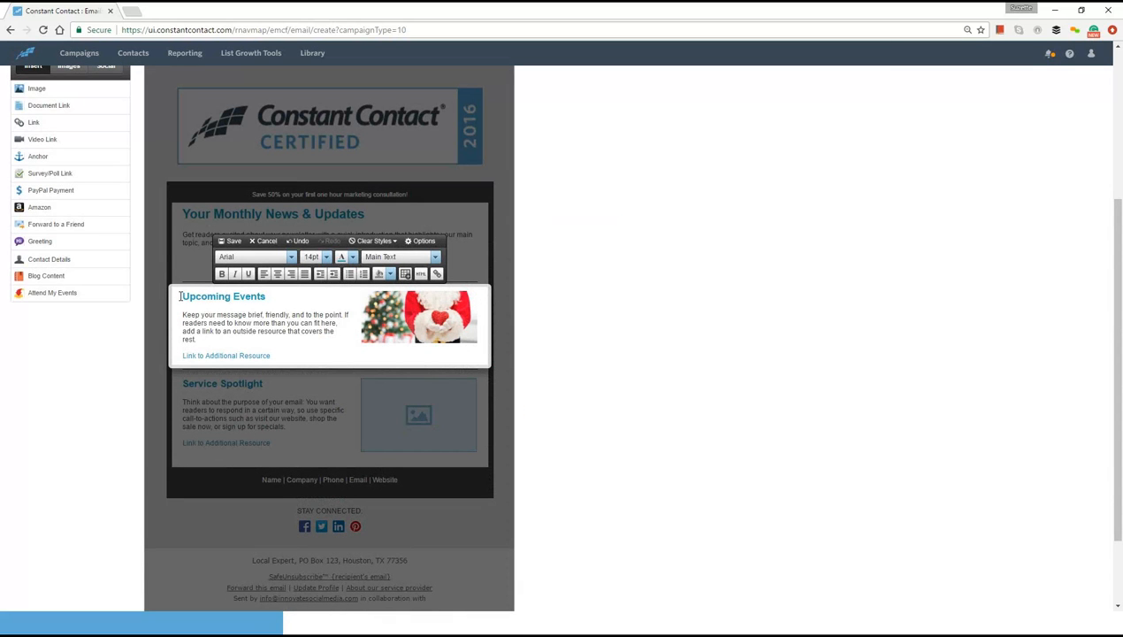
click(267, 296)
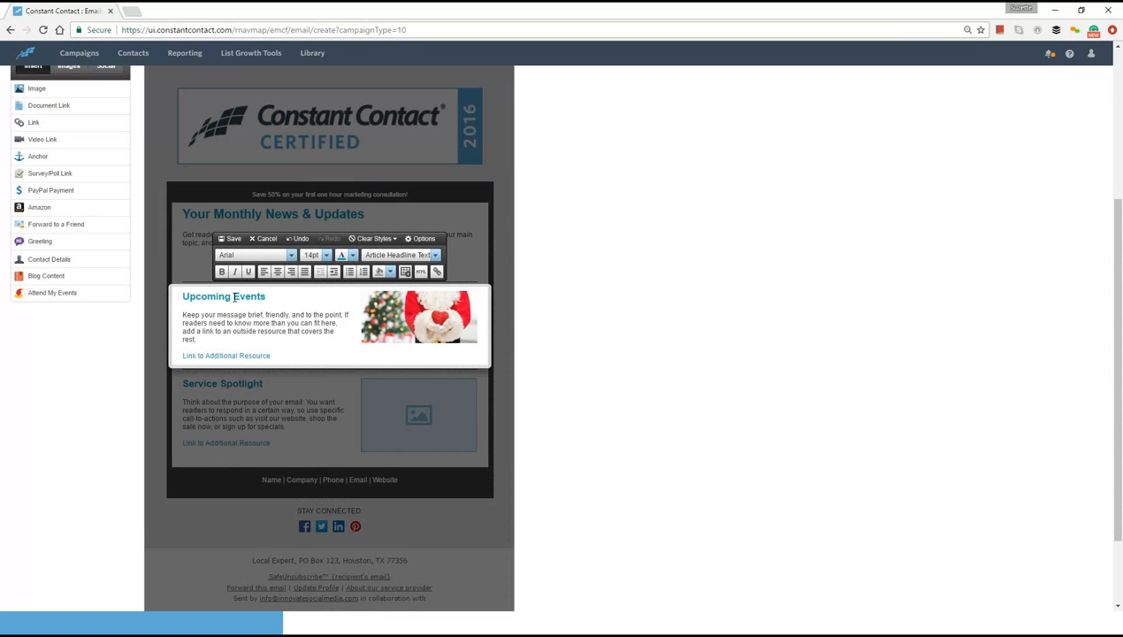
click(292, 255)
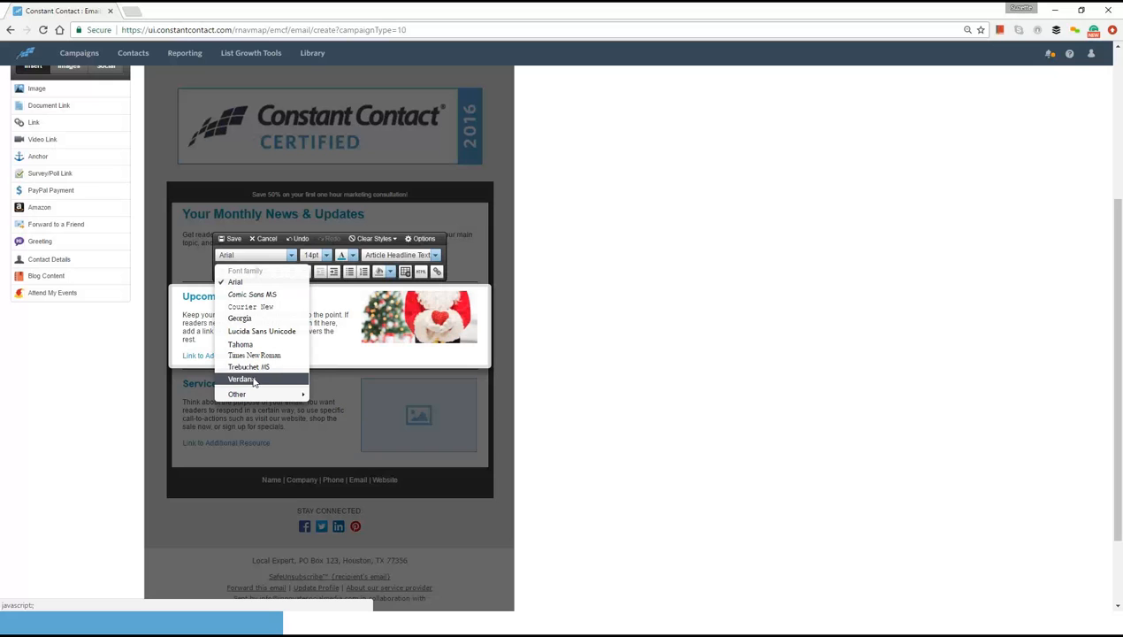
click(412, 361)
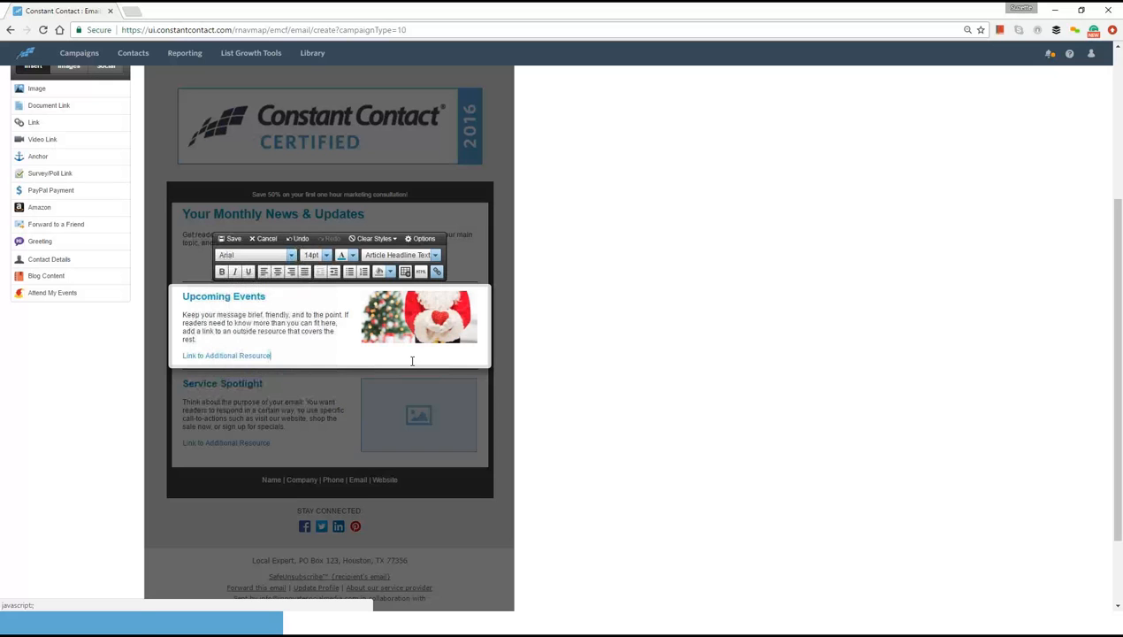
click(301, 315)
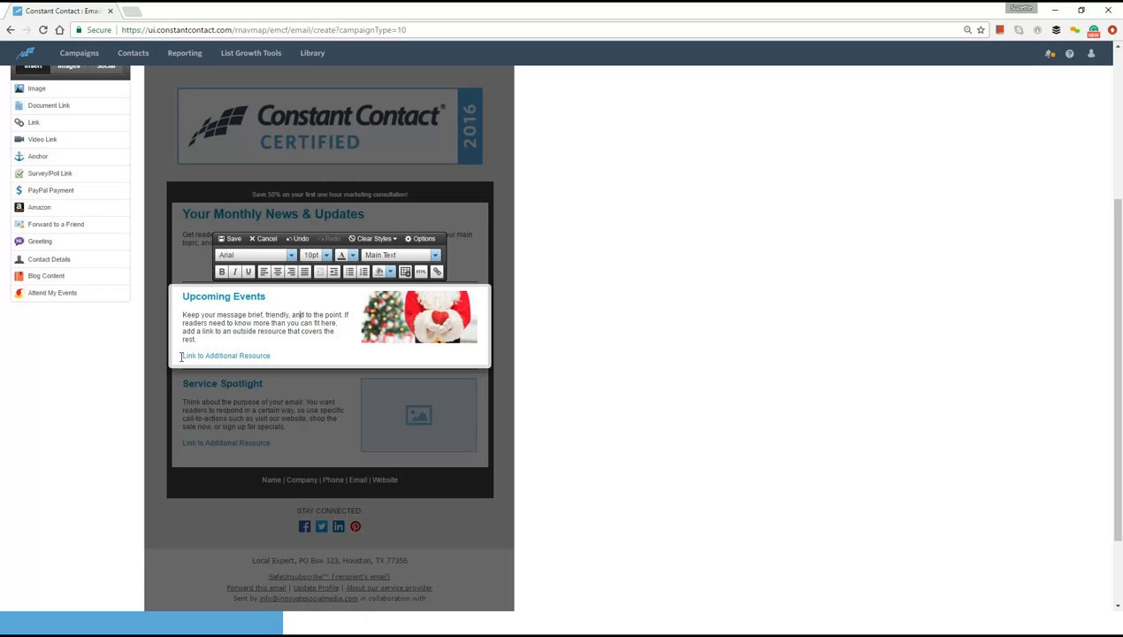
drag(182, 356, 272, 355)
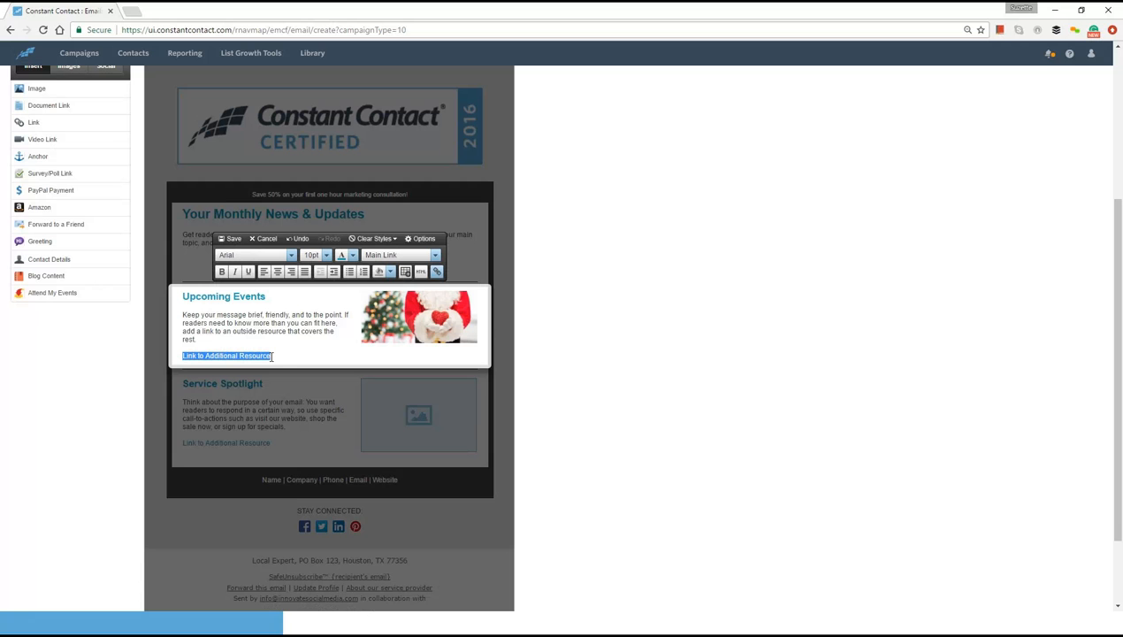
click(437, 275)
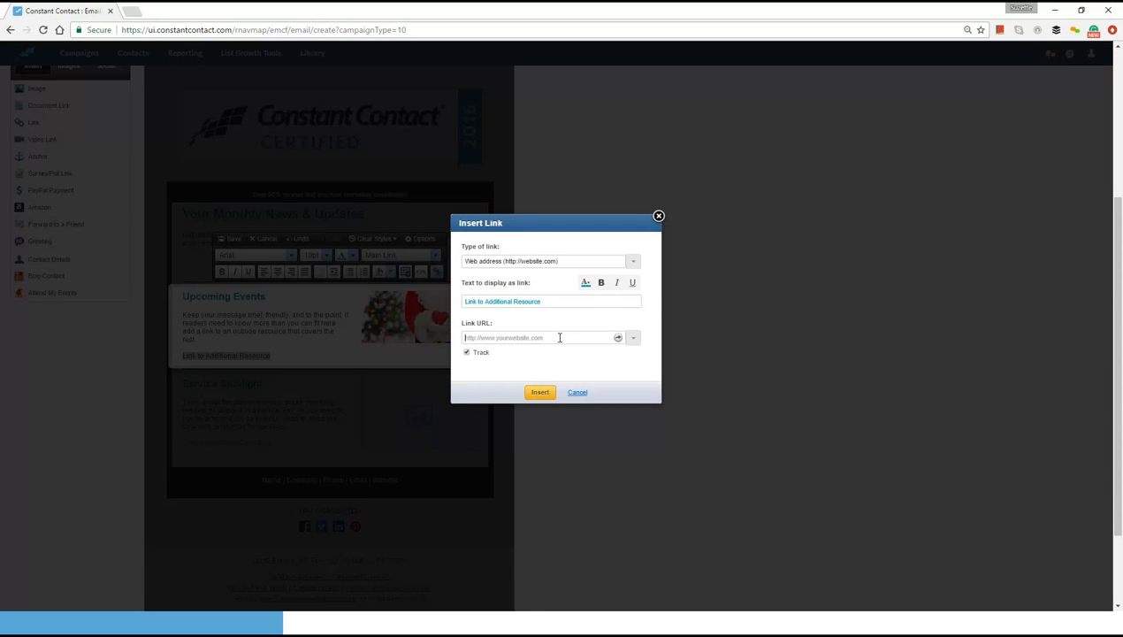
click(559, 337)
text(http)
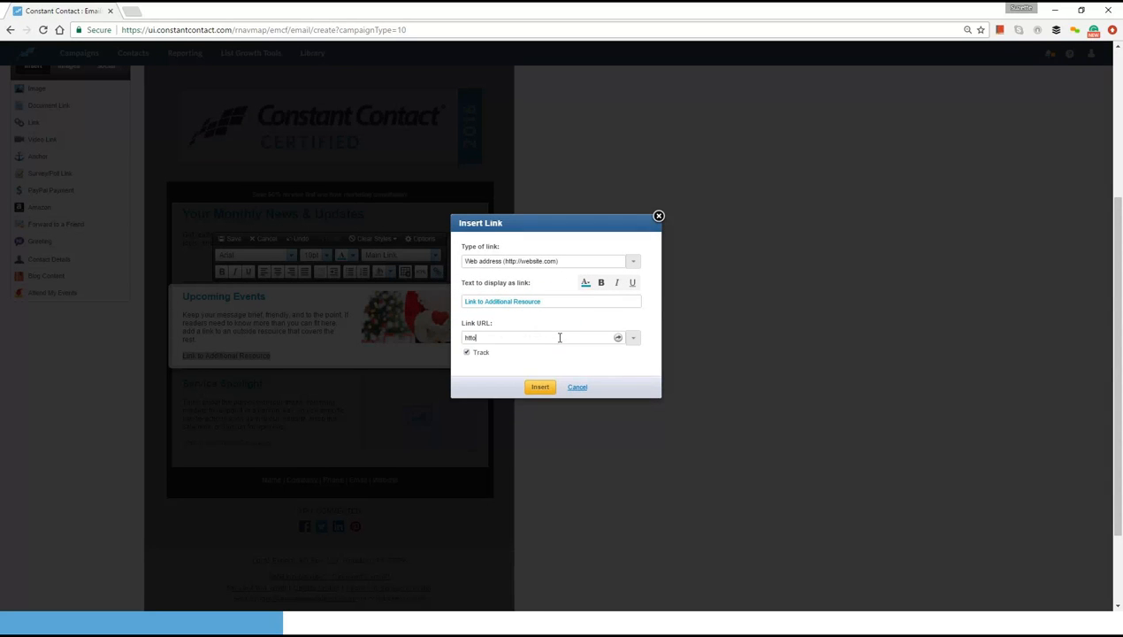
key(BackSpace)
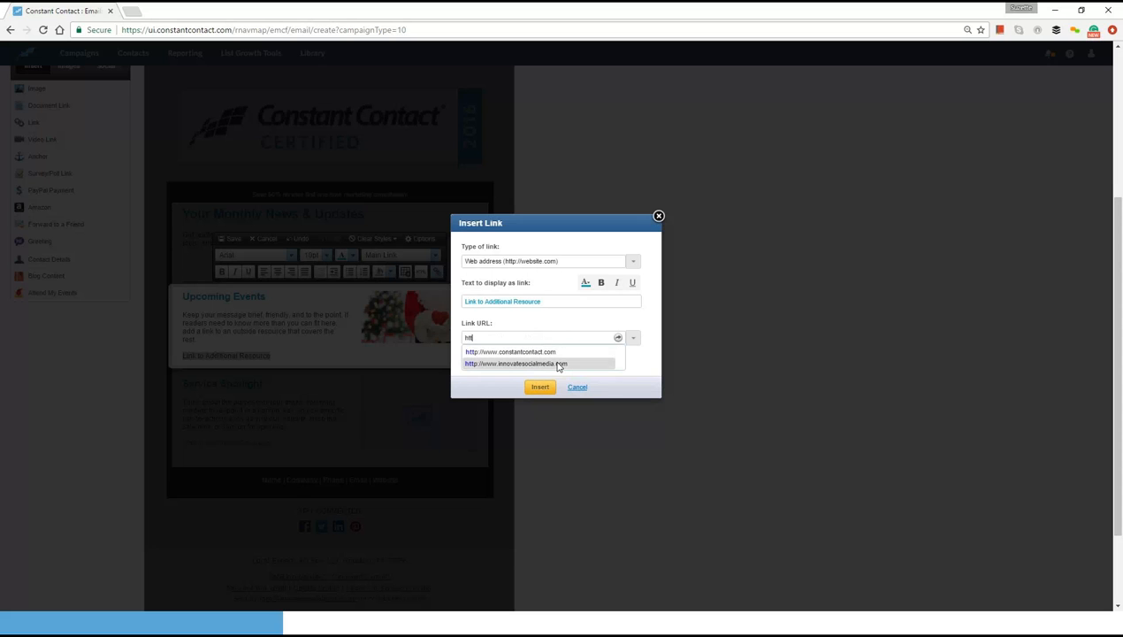
click(556, 364)
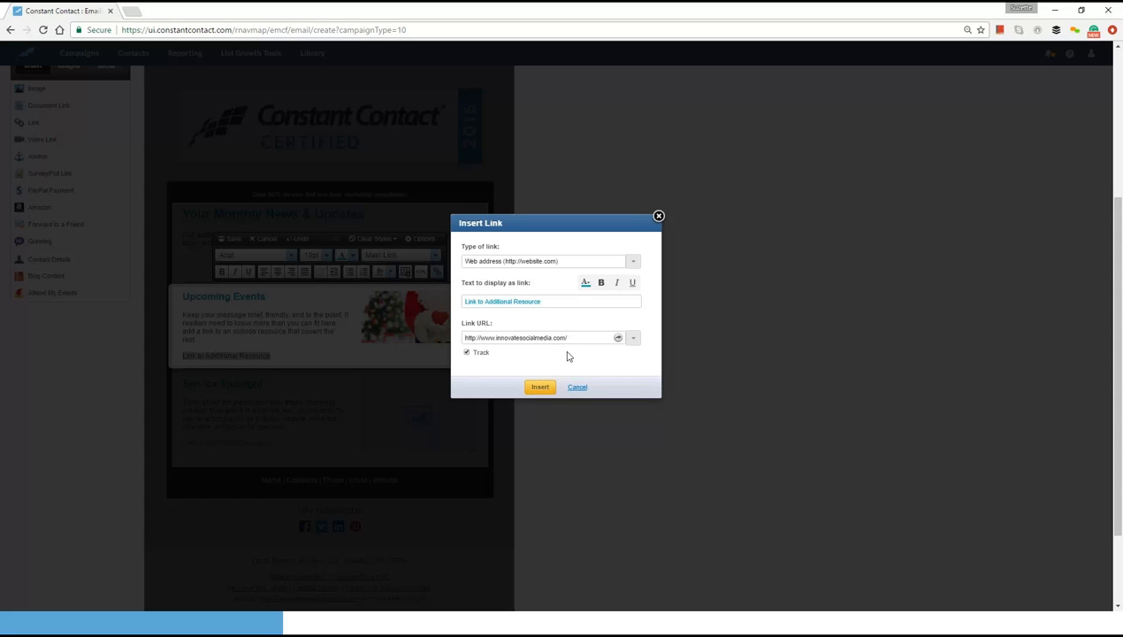
text(news)
click(540, 388)
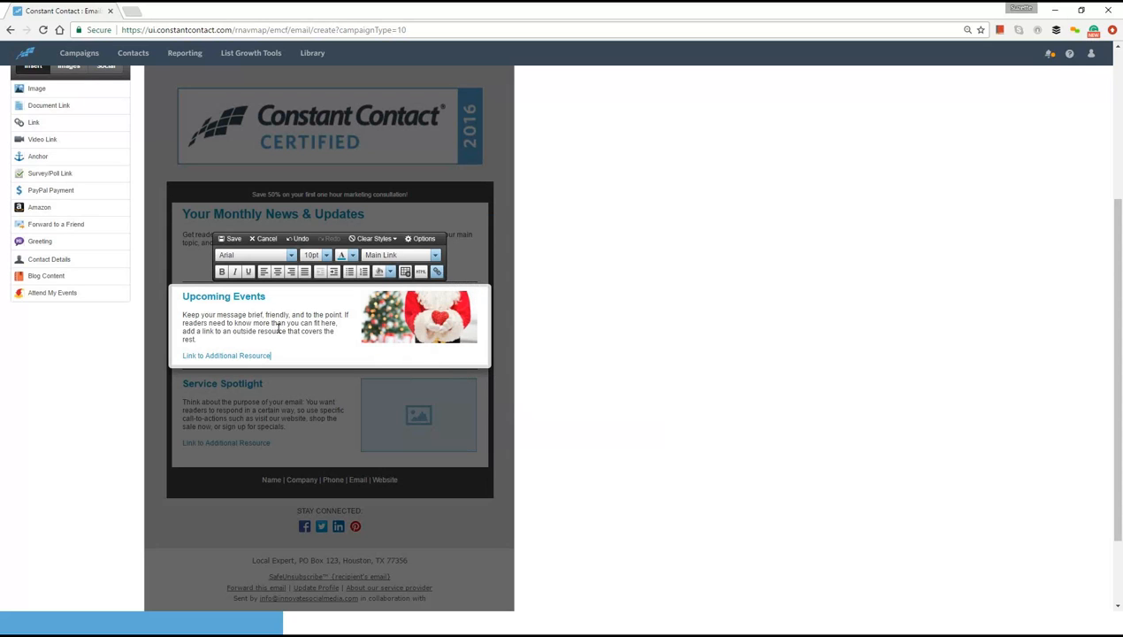
click(236, 239)
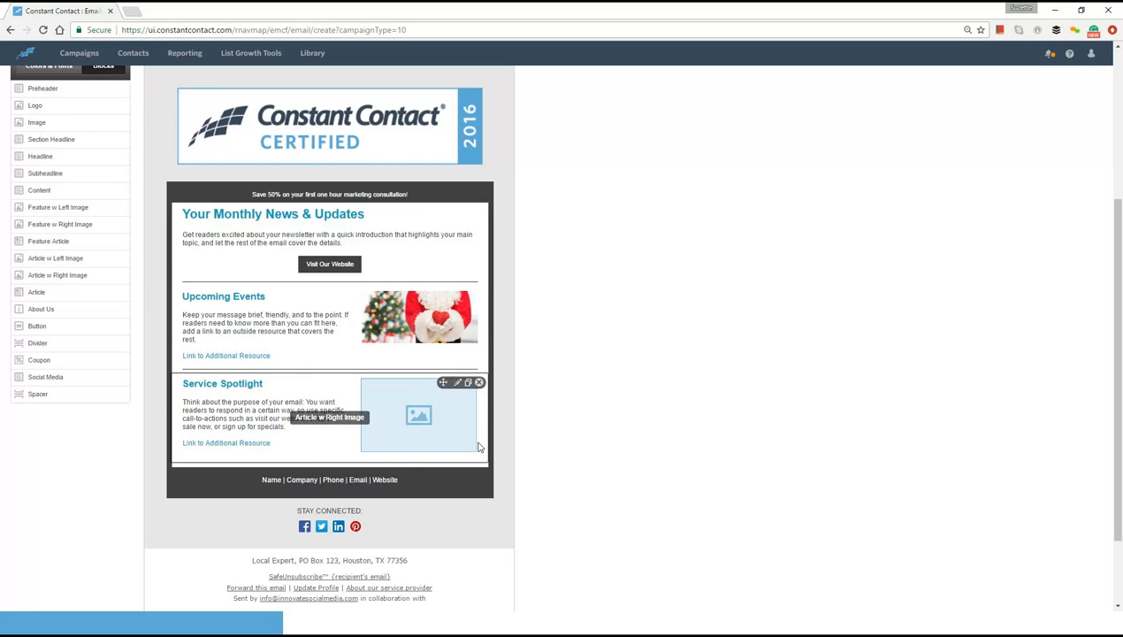
click(260, 479)
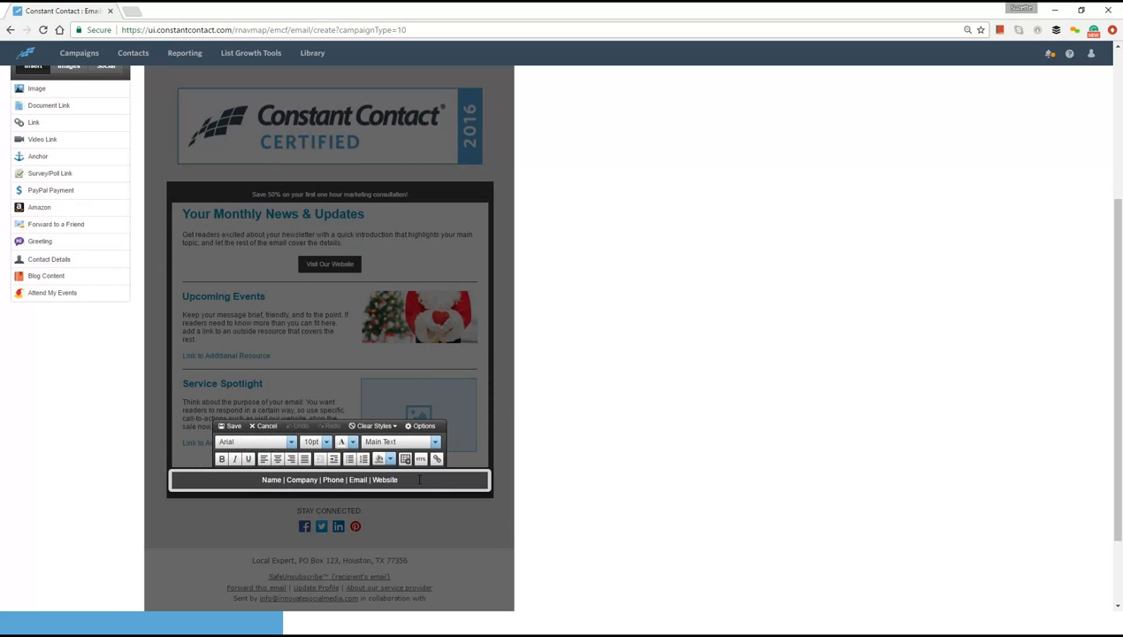
click(232, 426)
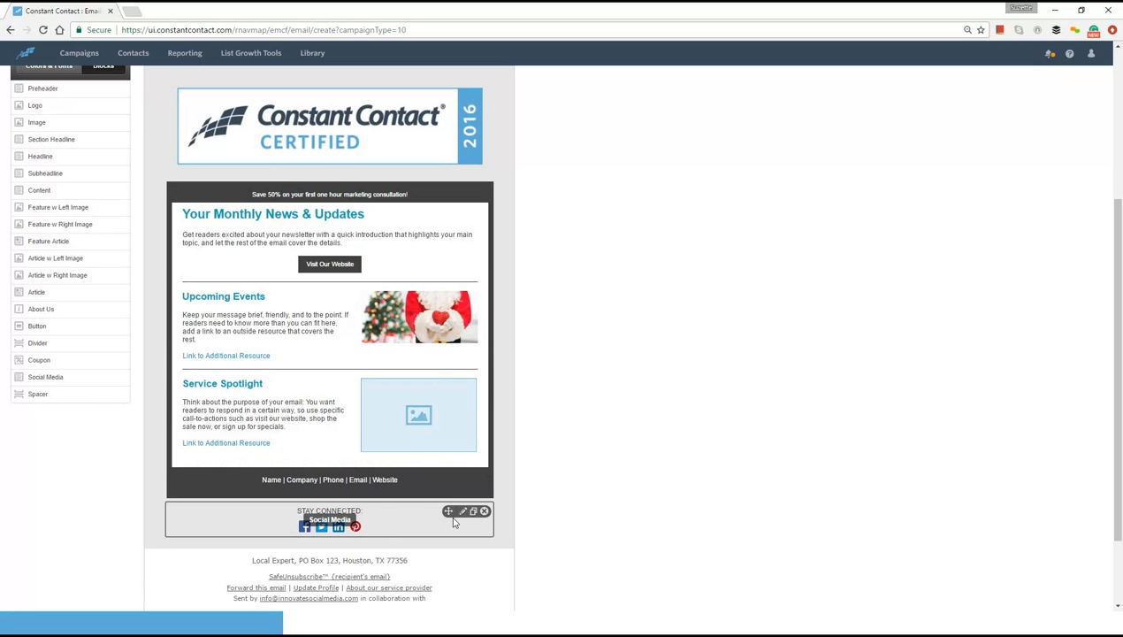
- Open the Social Media block for editing and delete its Pinterest icon
click(462, 513)
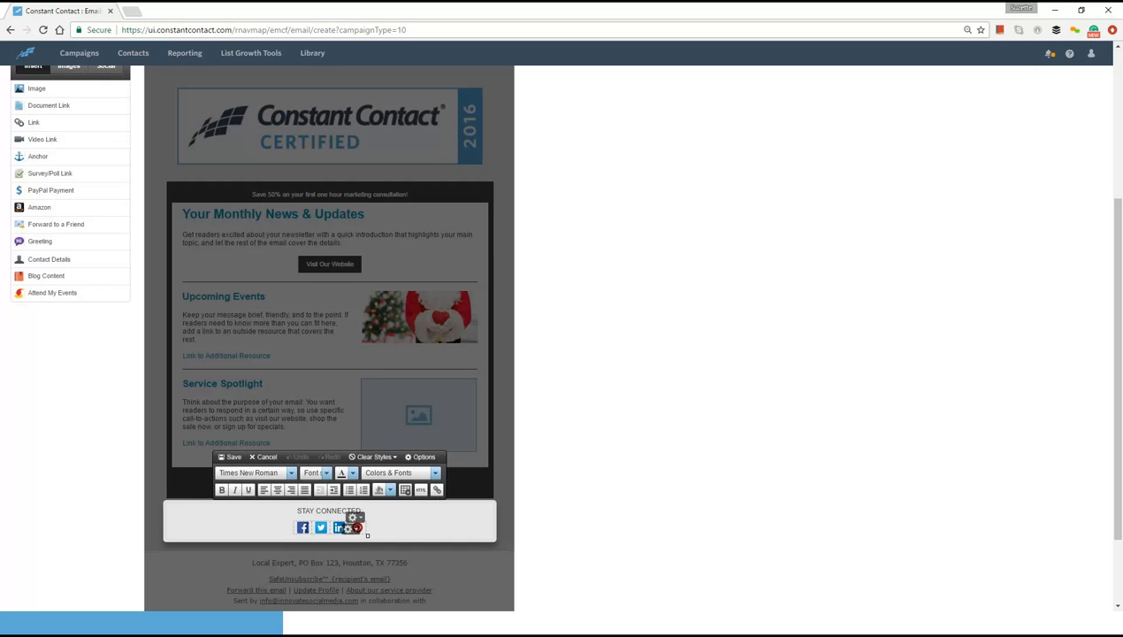
click(304, 530)
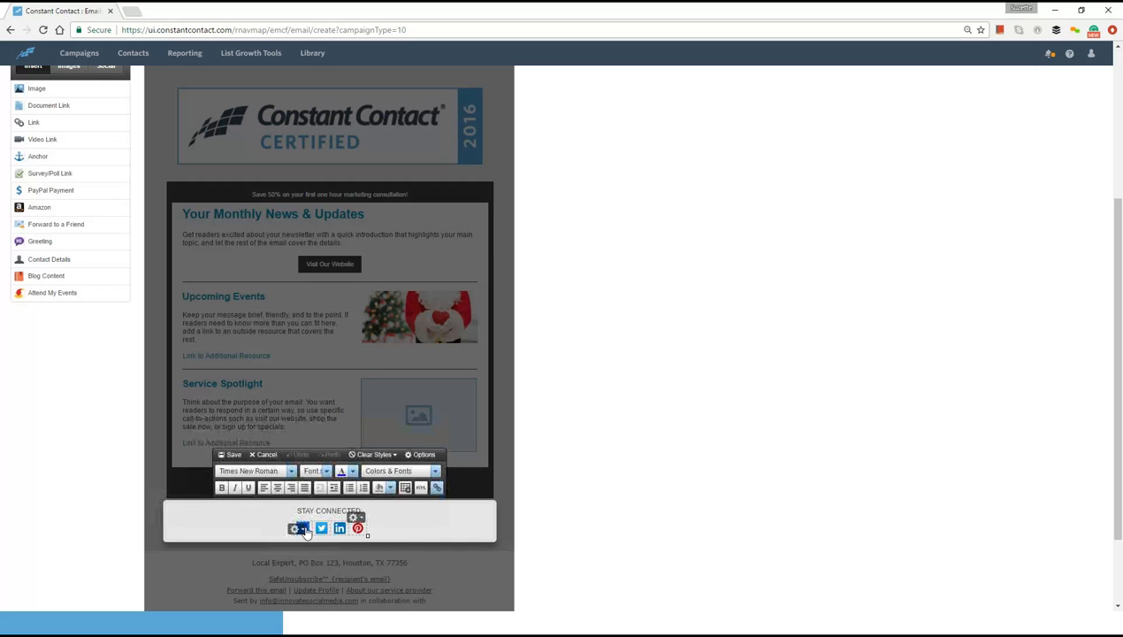
click(356, 518)
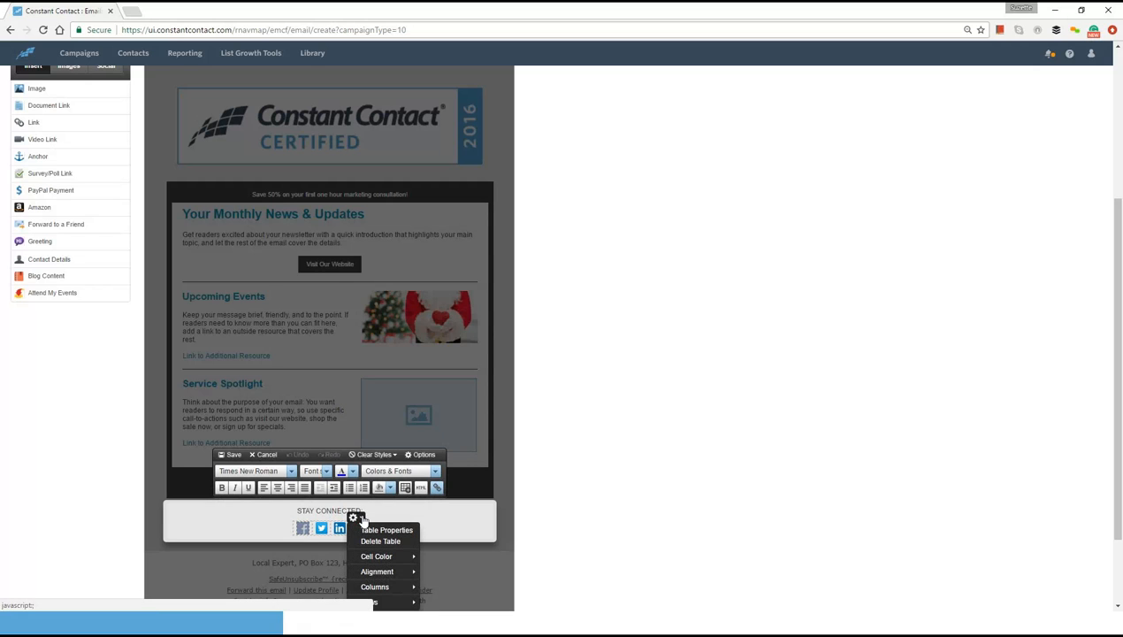
click(387, 530)
click(394, 511)
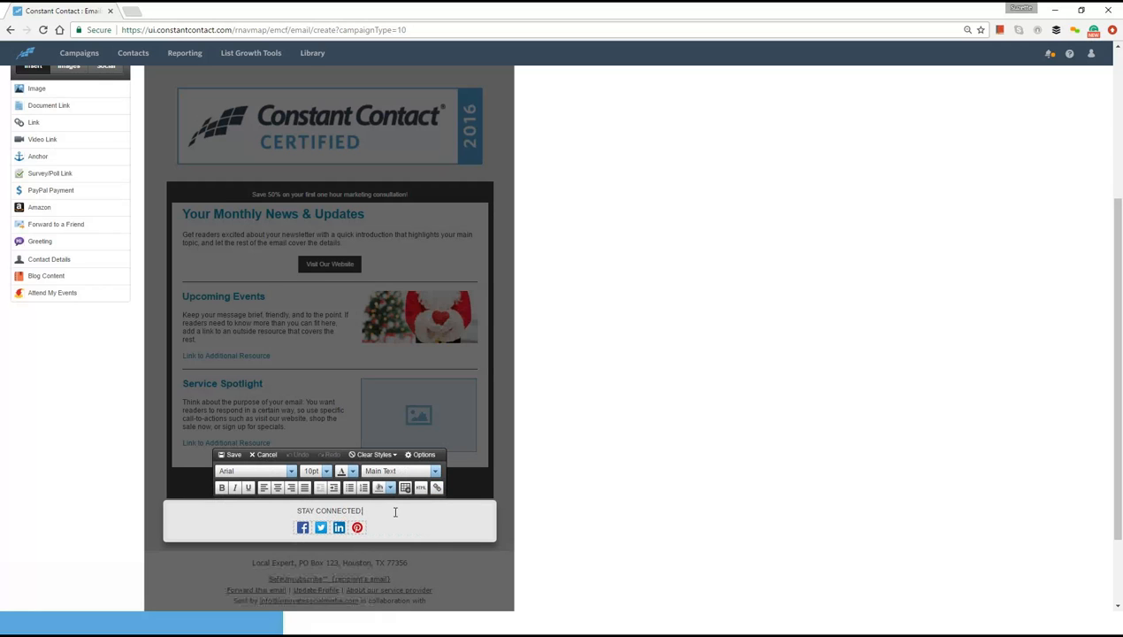
mouse_move(343, 532)
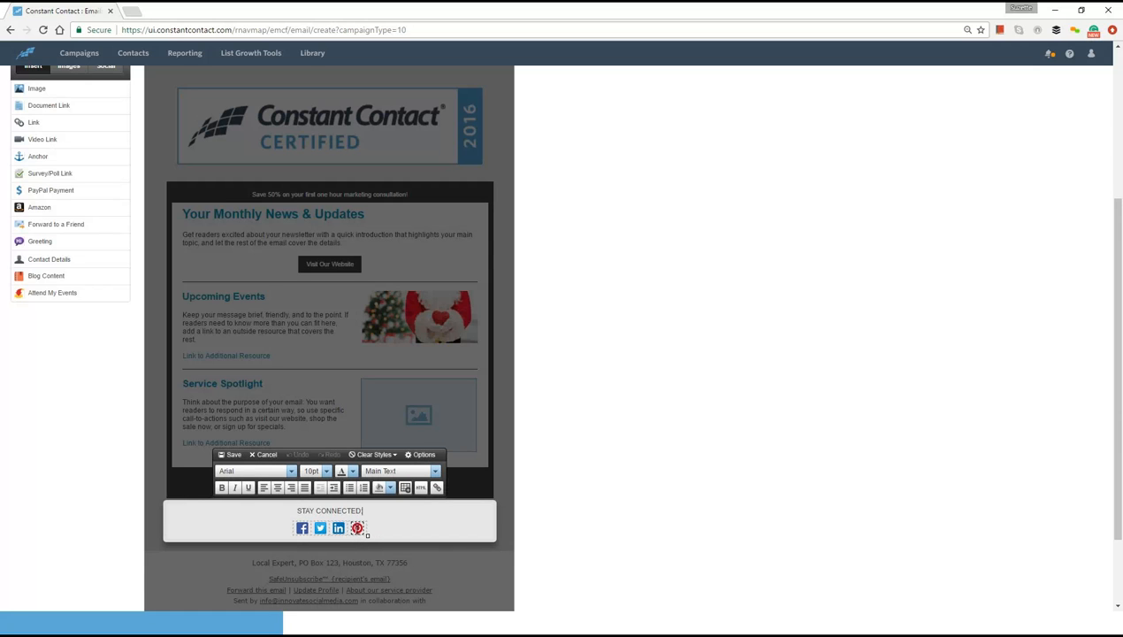
click(356, 529)
click(355, 528)
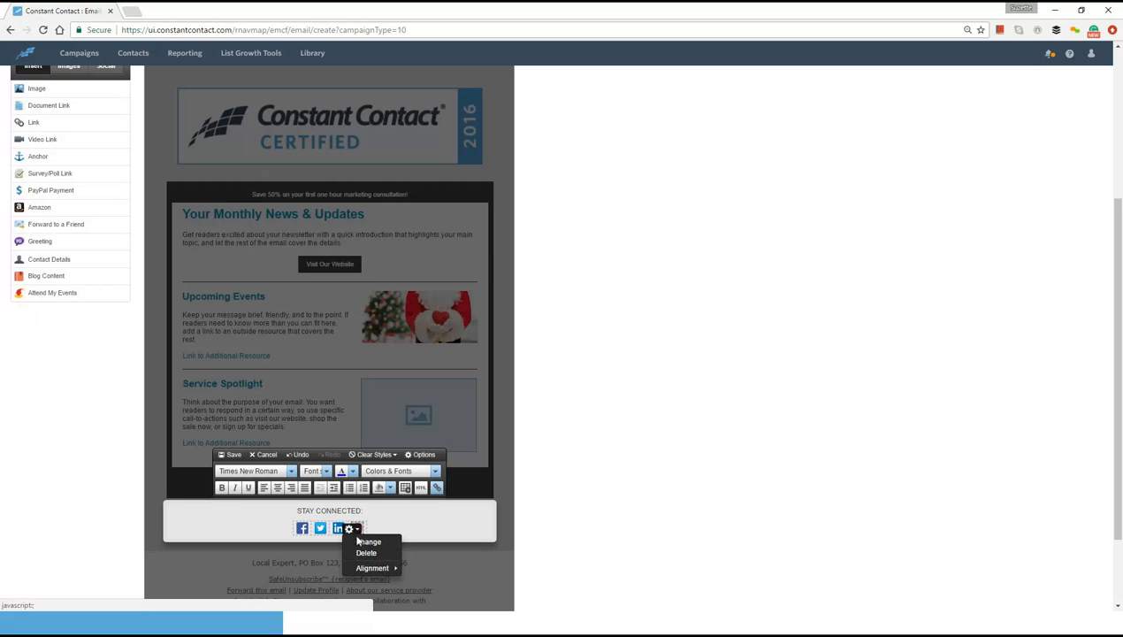
click(366, 552)
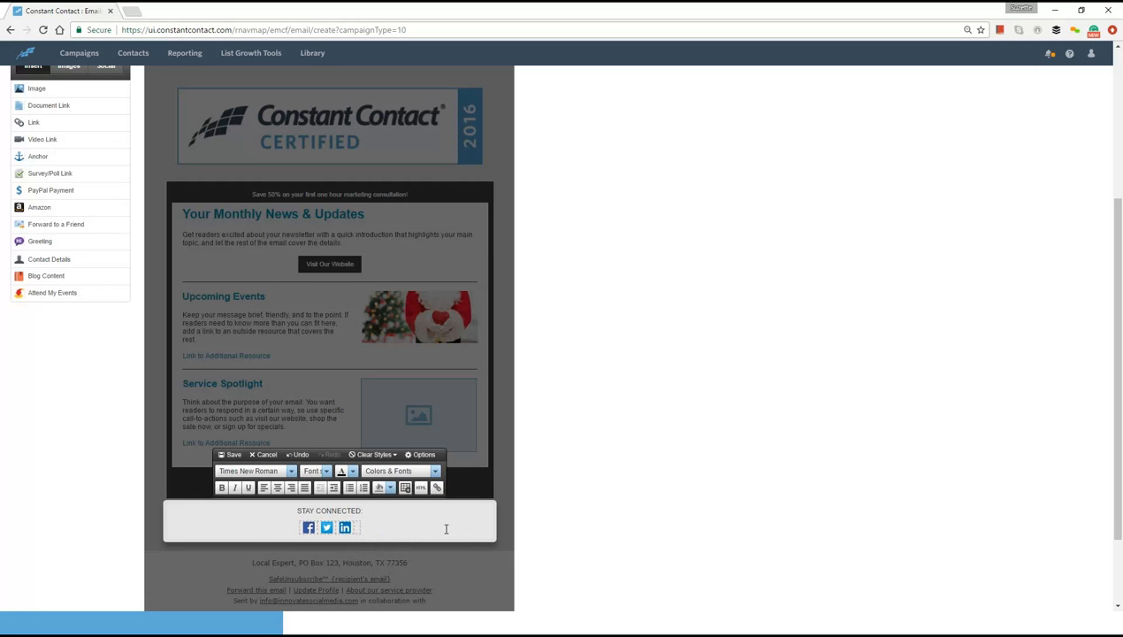
- Change the LinkedIn icon's link to the owner's linkedin.com profile address and insert the medium-size square icon
click(304, 528)
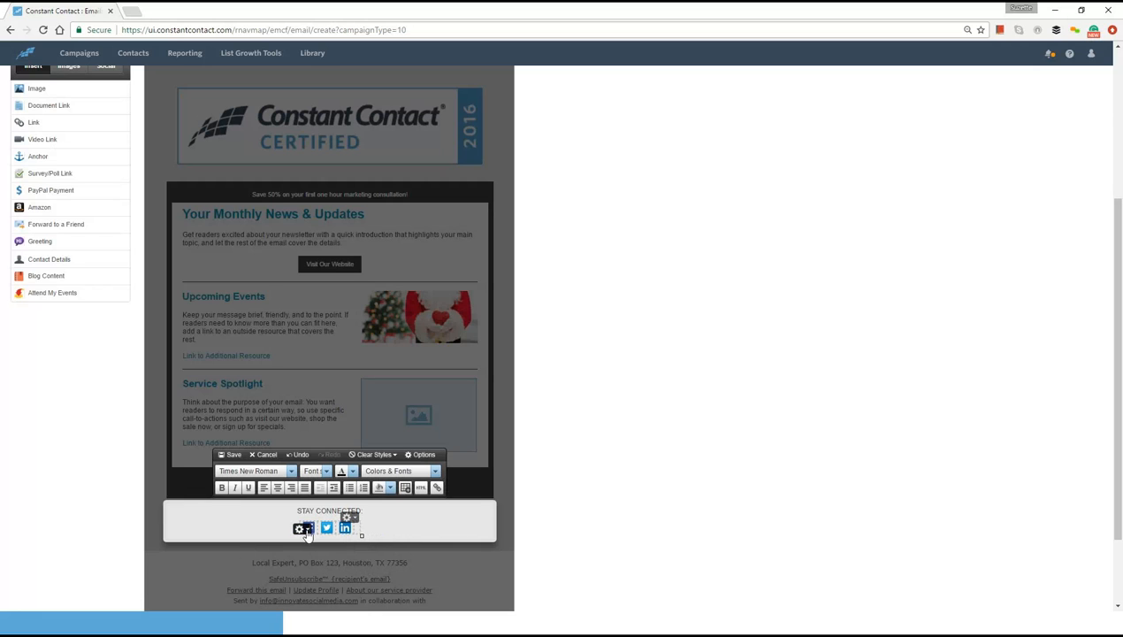
click(411, 517)
click(343, 528)
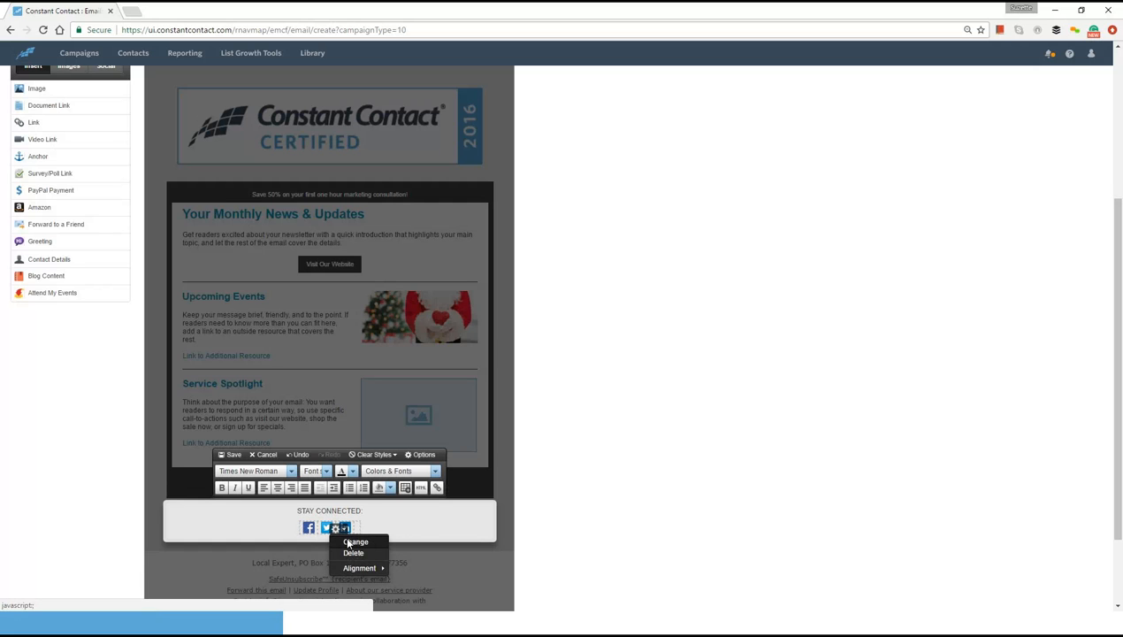
click(352, 542)
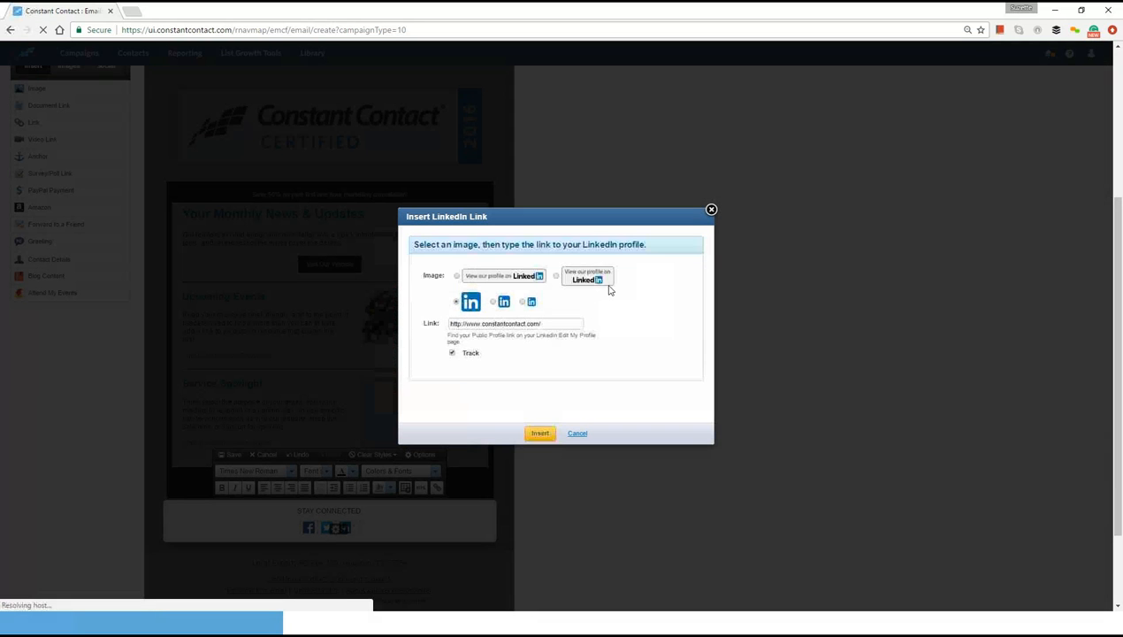
click(556, 323)
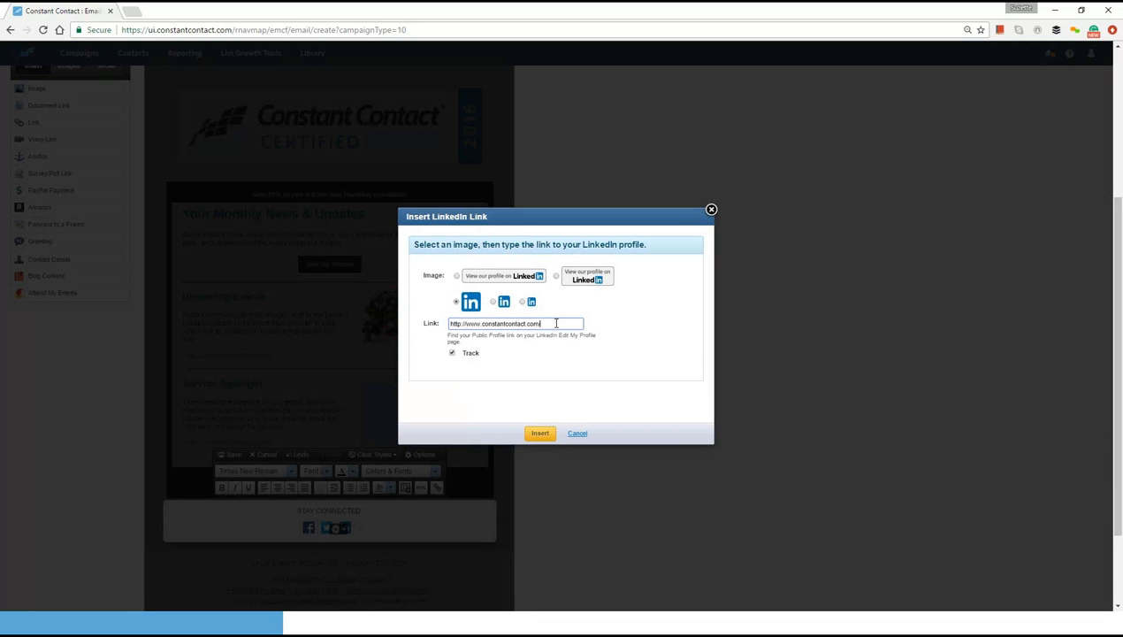
key(BackSpace)
key(BackSpace)
key(BackSpace)
key(BackSpace)
key(BackSpace)
key(BackSpace)
key(BackSpace)
key(BackSpace)
key(BackSpace)
key(BackSpace)
key(BackSpace)
key(BackSpace)
key(BackSpace)
key(BackSpace)
key(BackSpace)
key(BackSpace)
key(BackSpace)
key(BackSpace)
key(BackSpace)
key(BackSpace)
click(494, 303)
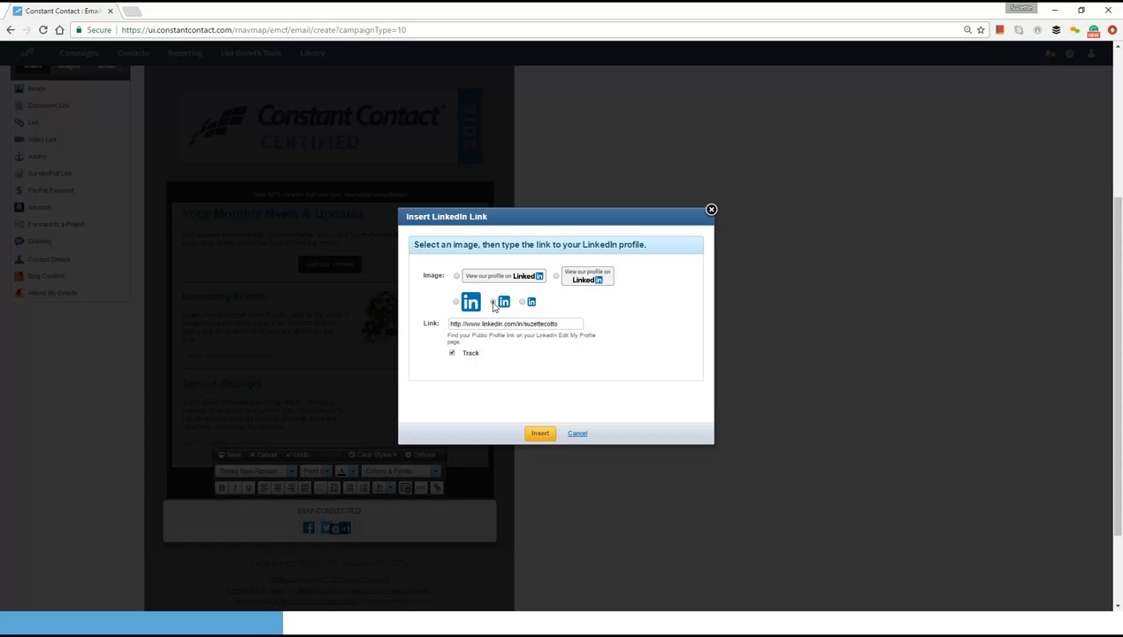
click(539, 434)
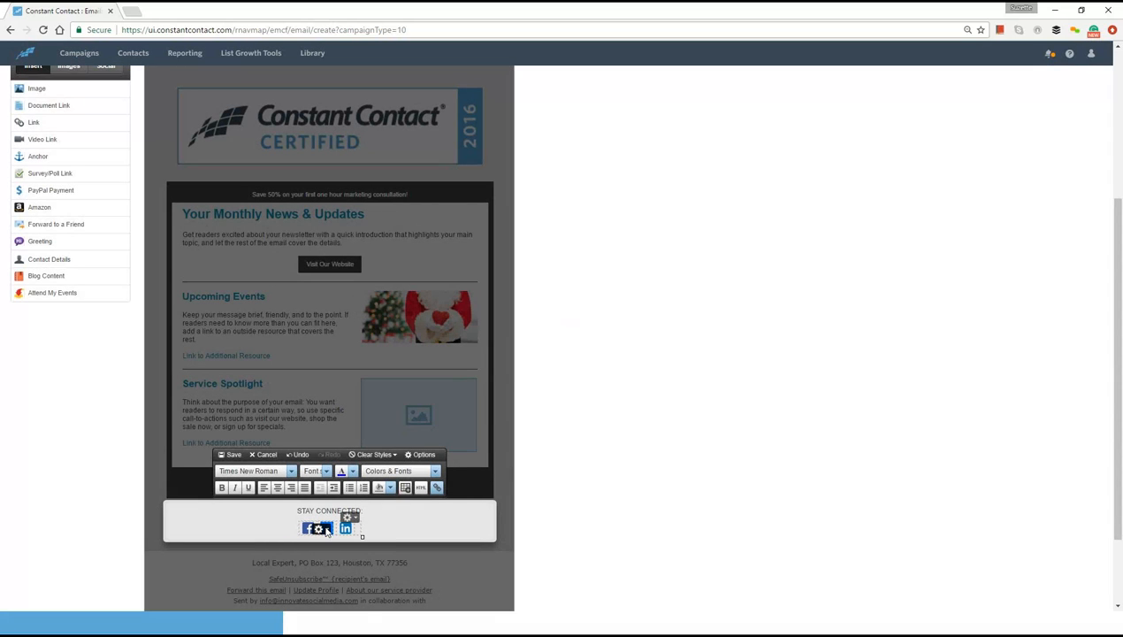
click(326, 529)
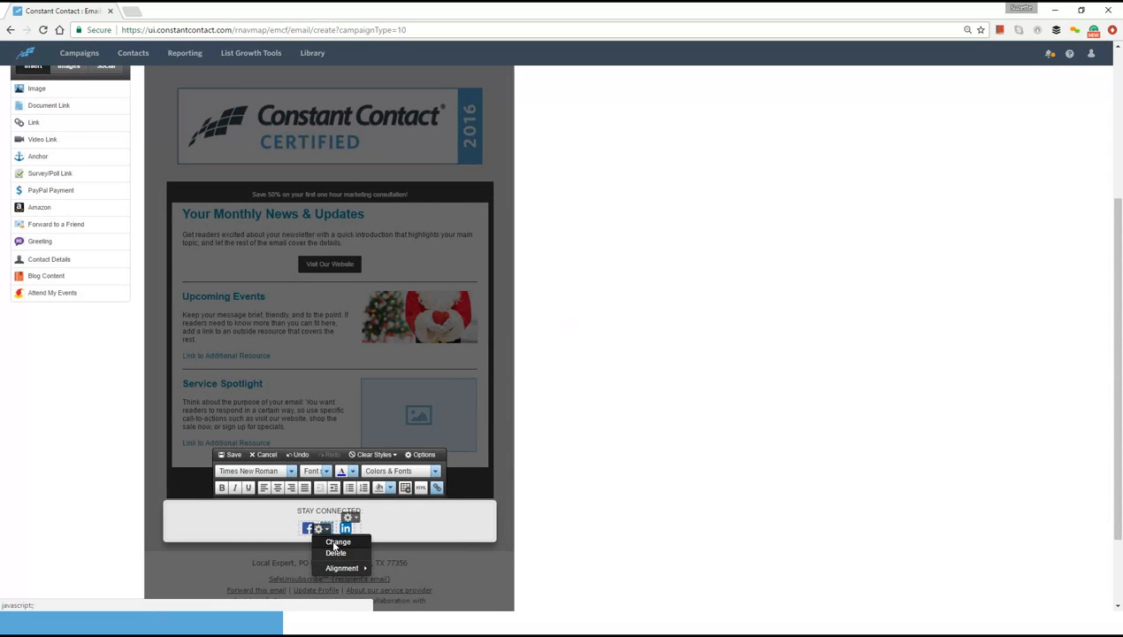
click(337, 542)
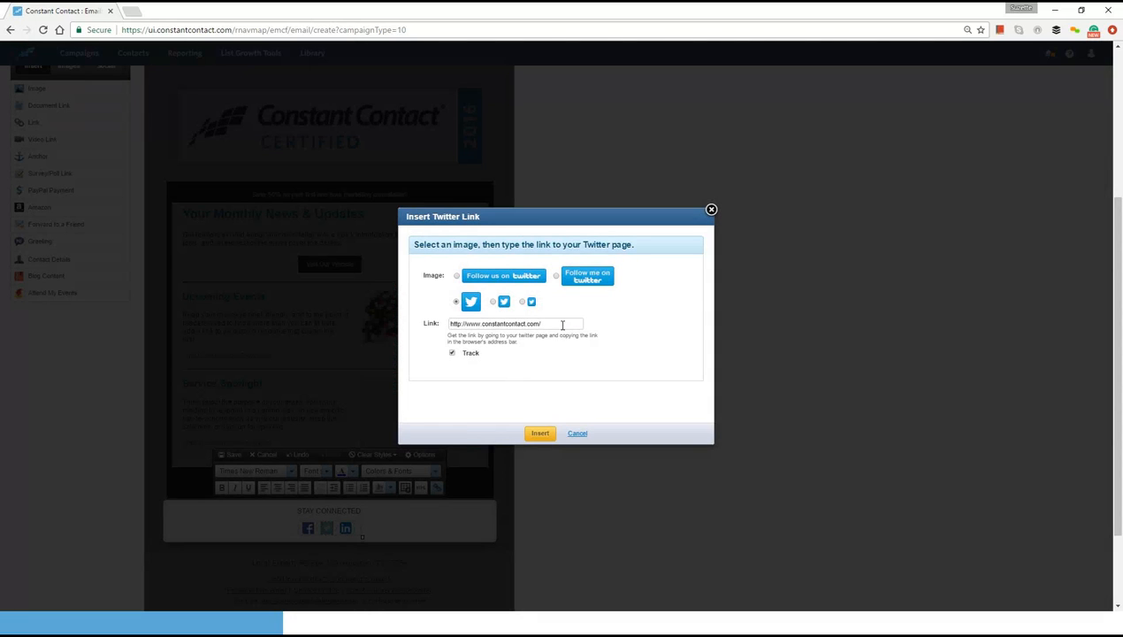
click(562, 324)
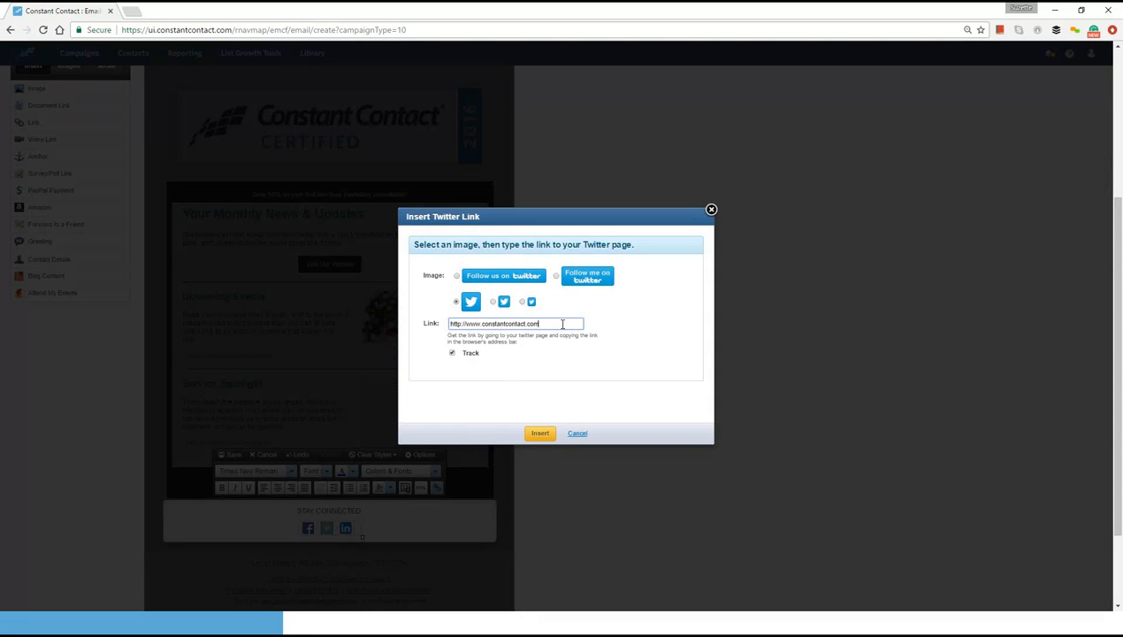
key(BackSpace)
key(BackSpace)
key(BackSpace)
key(BackSpace)
key(BackSpace)
key(BackSpace)
key(BackSpace)
key(BackSpace)
key(BackSpace)
key(BackSpace)
key(BackSpace)
key(BackSpace)
key(BackSpace)
key(BackSpace)
key(BackSpace)
key(BackSpace)
key(BackSpace)
key(BackSpace)
text(twitter.com/i)
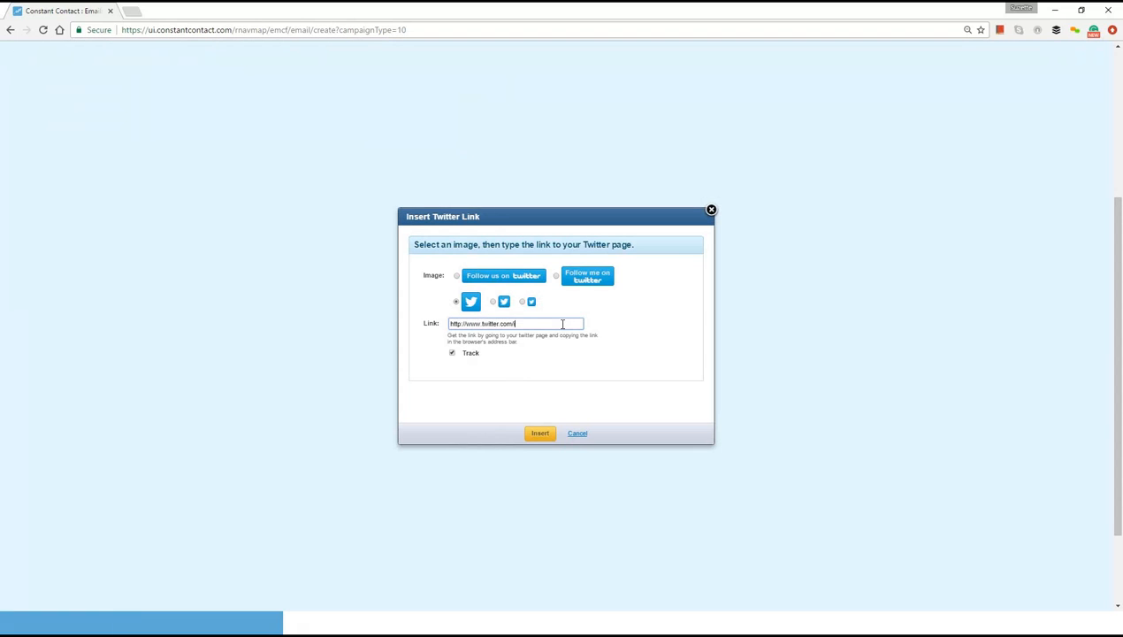
text(nnovatesocialm)
click(546, 435)
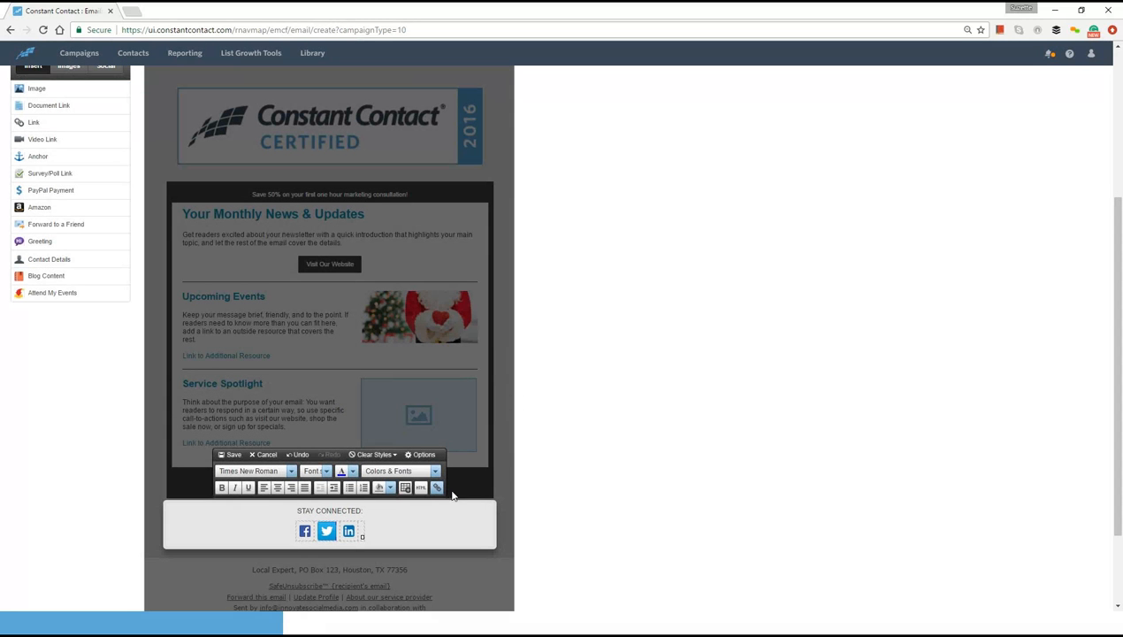
- Switch the Twitter icon to the medium-size square version and insert it
click(326, 531)
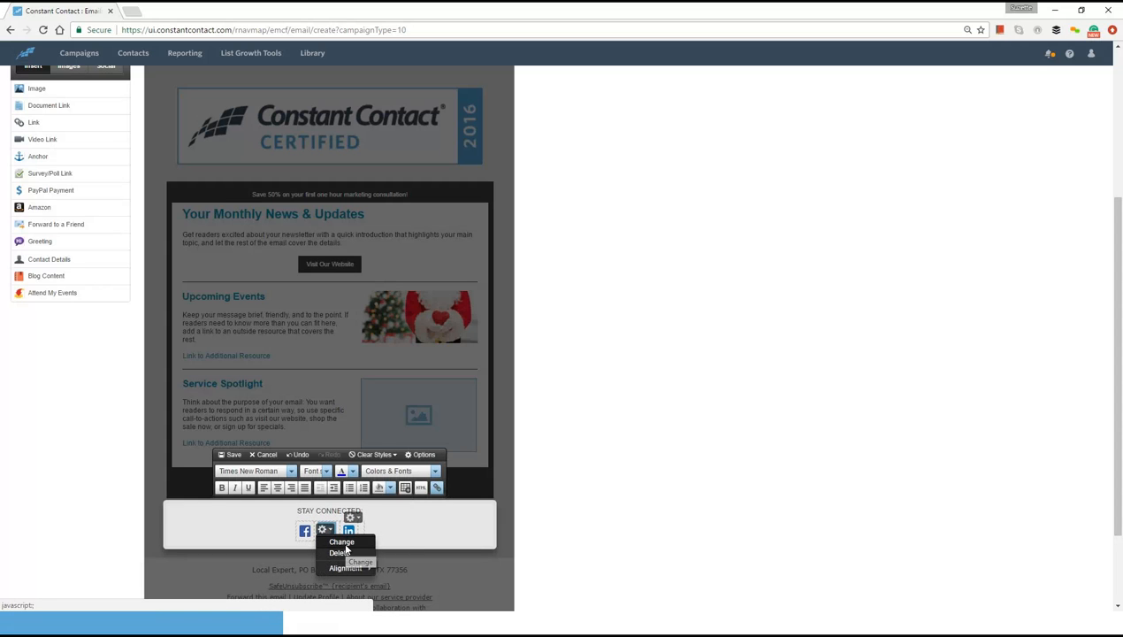
click(343, 542)
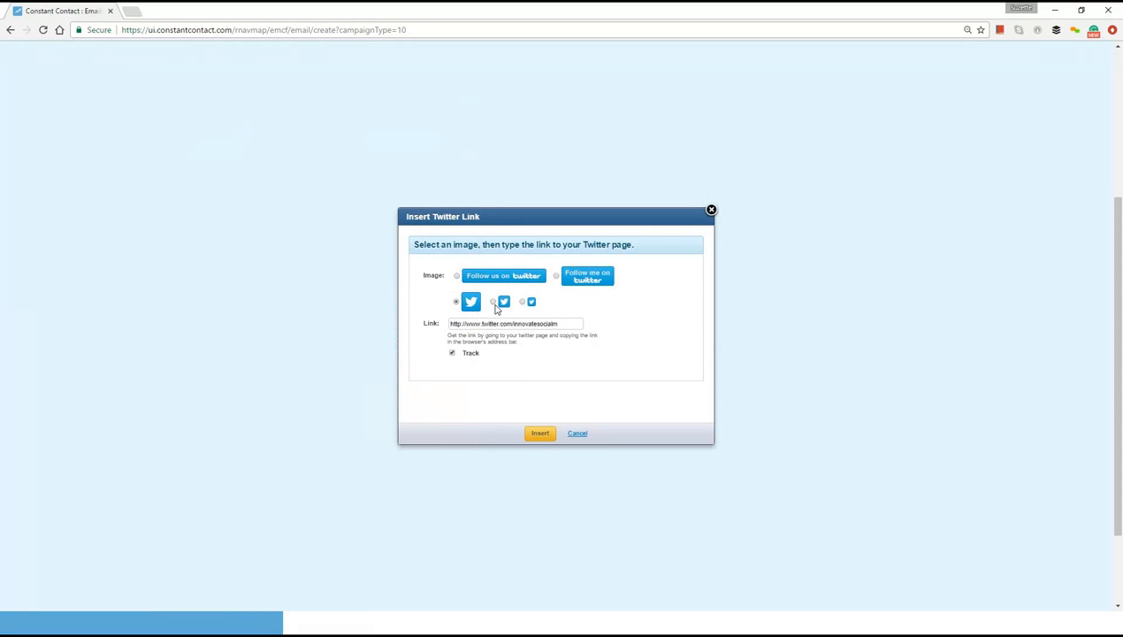
click(539, 434)
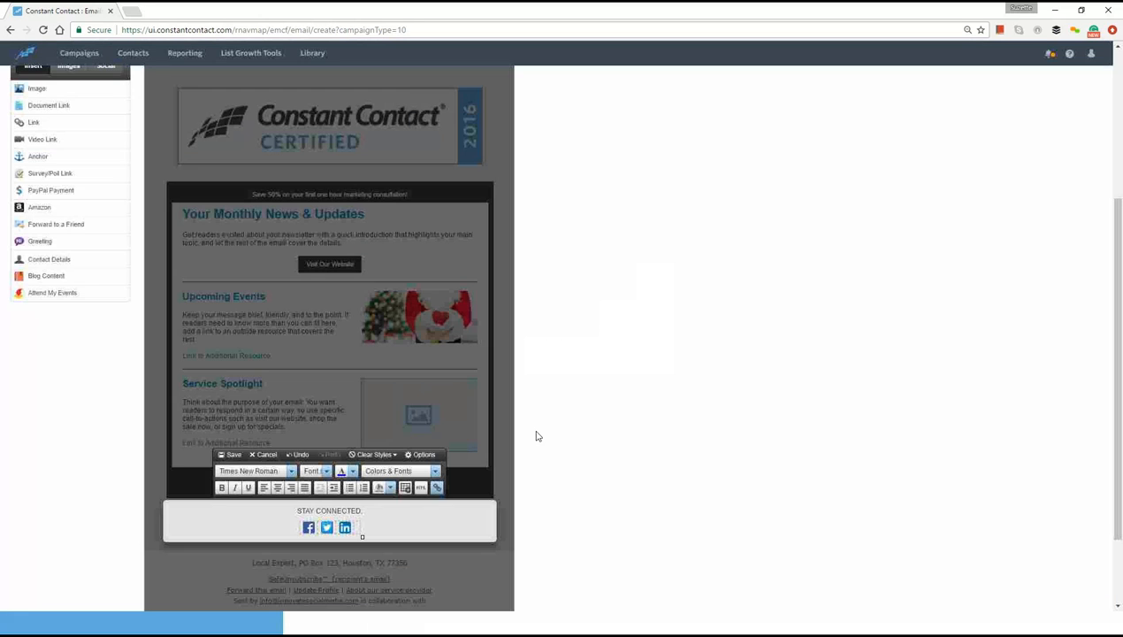
click(307, 531)
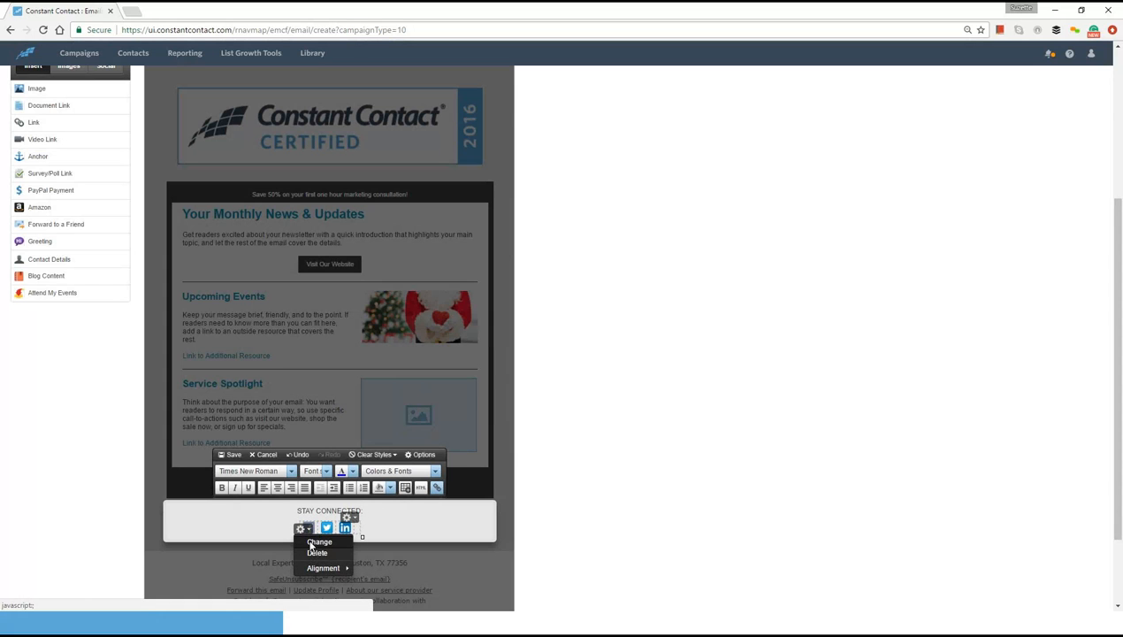
click(311, 542)
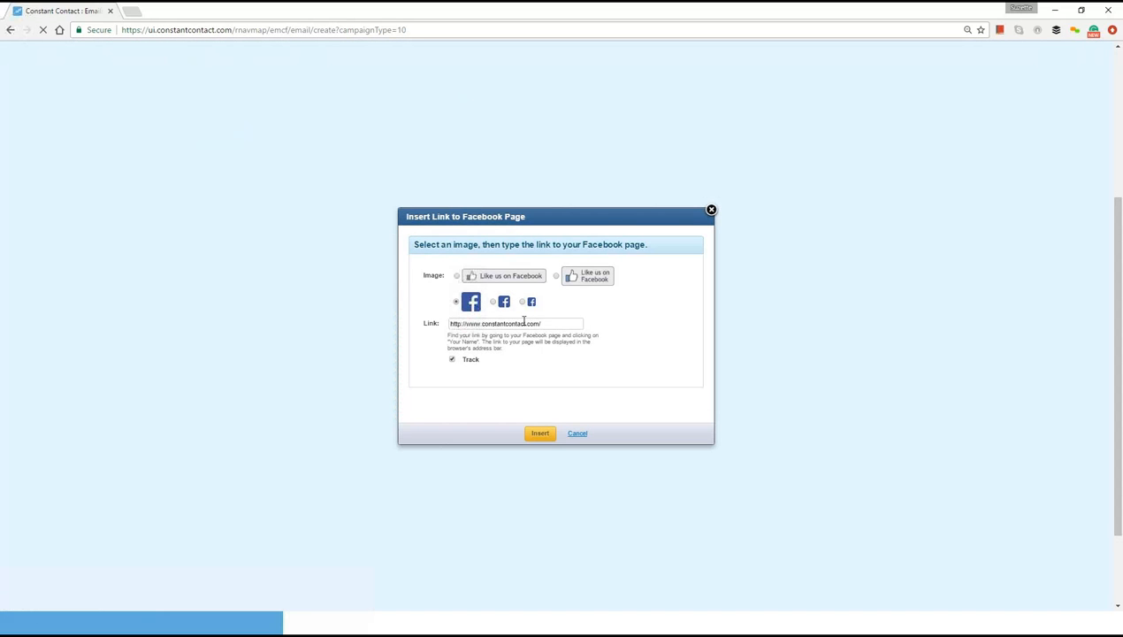
click(558, 325)
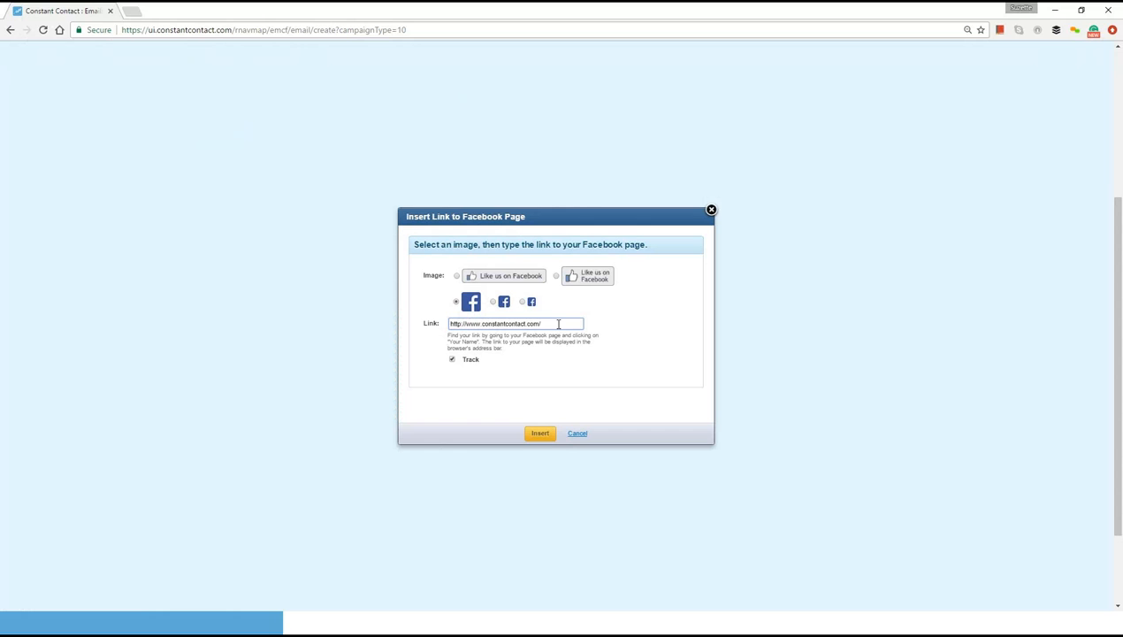
key(BackSpace)
key(BackSpace)
key(BackSpace)
key(BackSpace)
key(BackSpace)
key(BackSpace)
key(BackSpace)
key(BackSpace)
key(BackSpace)
key(BackSpace)
key(BackSpace)
key(BackSpace)
key(BackSpace)
key(BackSpace)
key(BackSpace)
key(BackSpace)
key(BackSpace)
key(BackSpace)
key(BackSpace)
text(facebook.com/innovatesocialmedia)
click(493, 302)
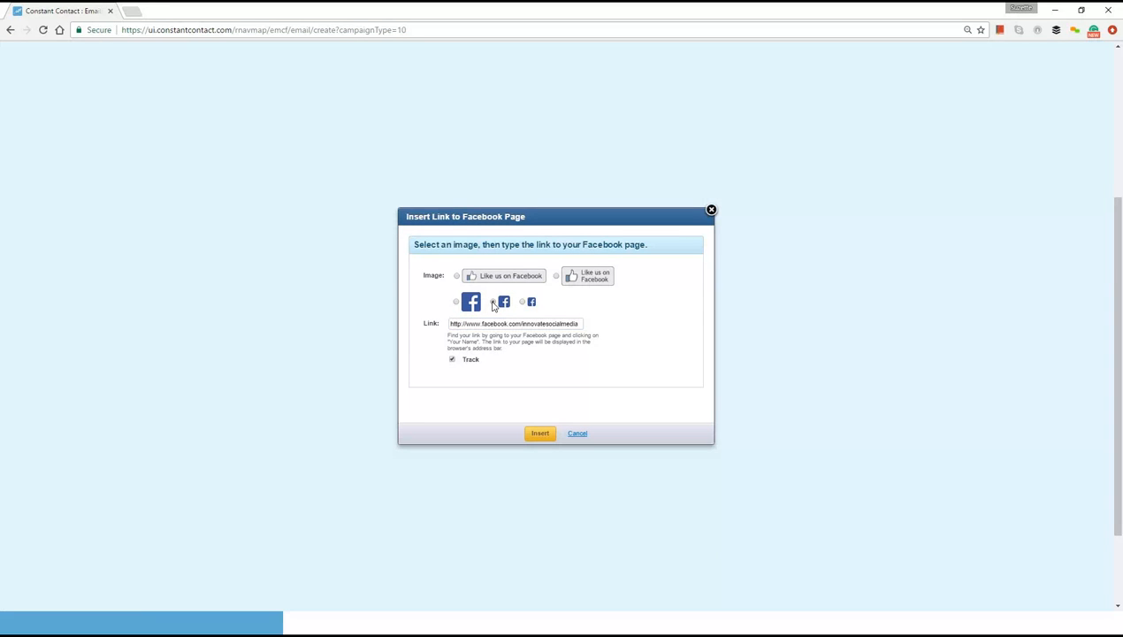
click(539, 434)
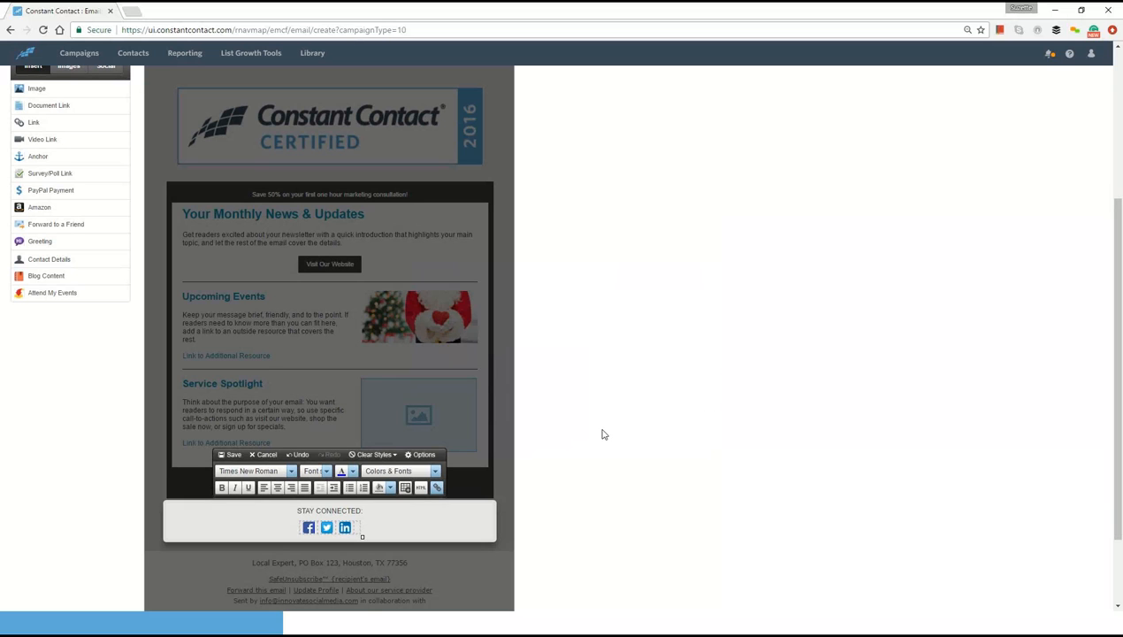
click(231, 455)
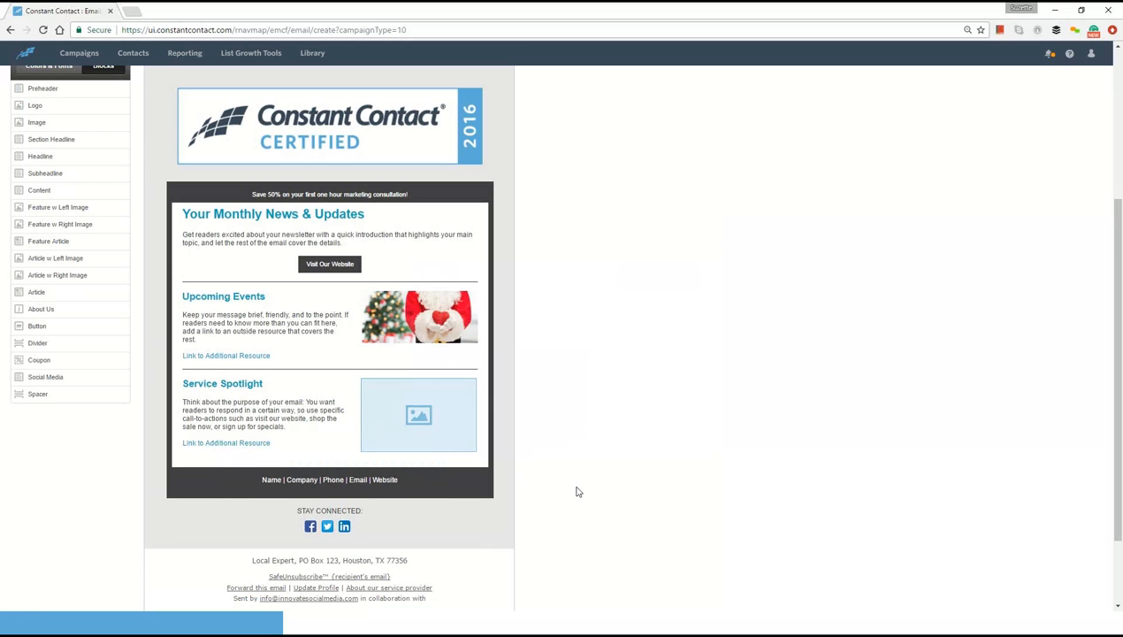
mouse_move(414, 552)
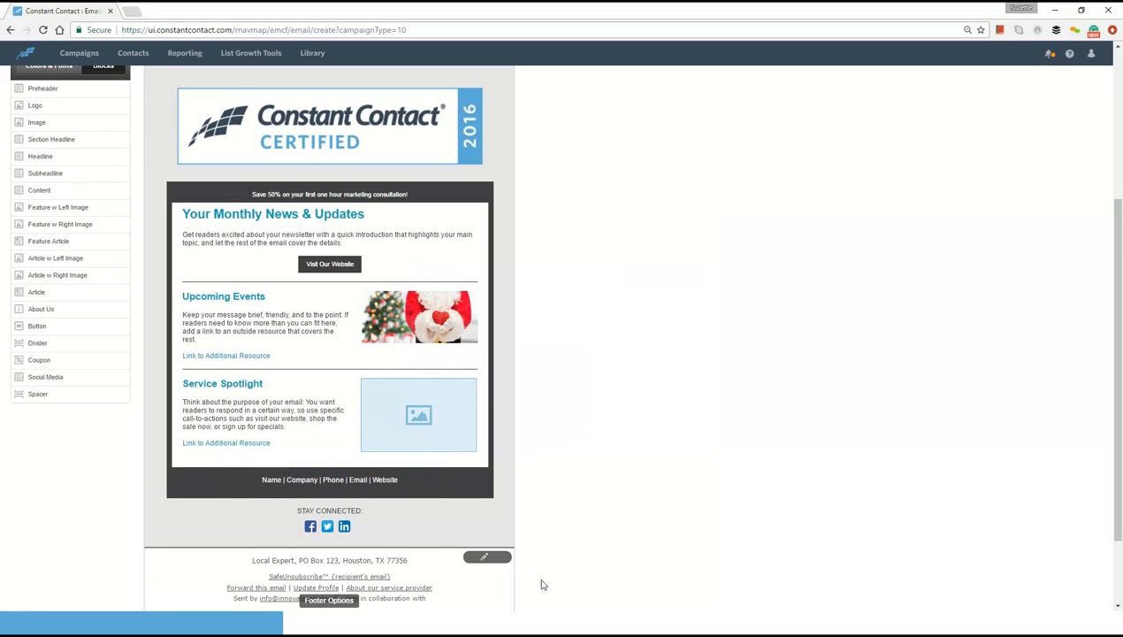
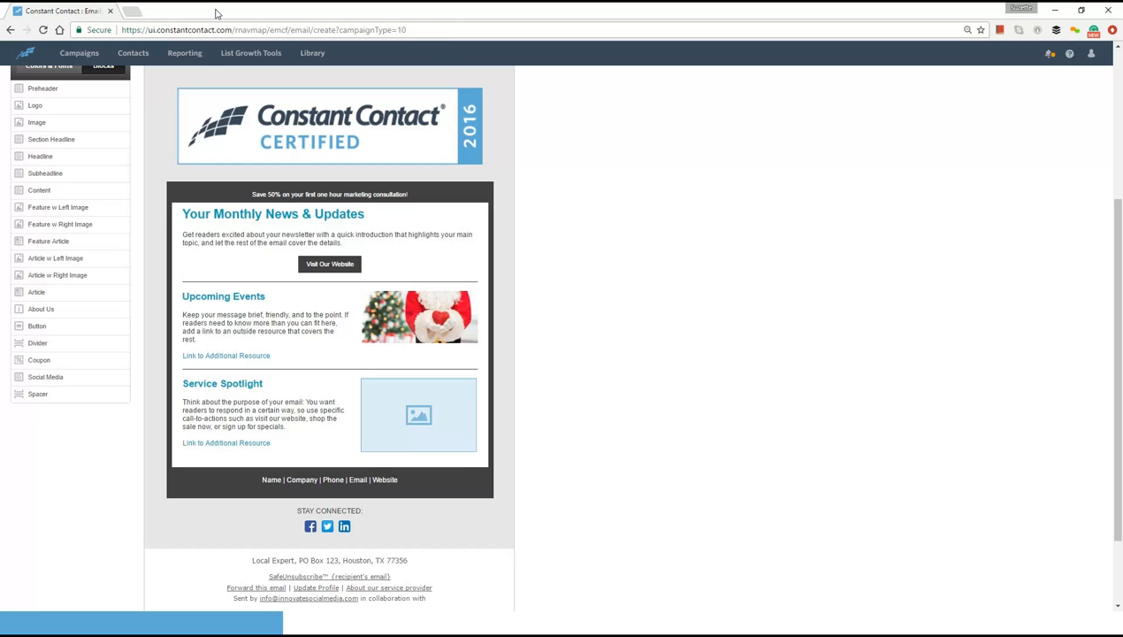
- Search Google for "can spam act" in a new browser tab and open the FTC's CAN-SPAM compliance guide for business
click(132, 10)
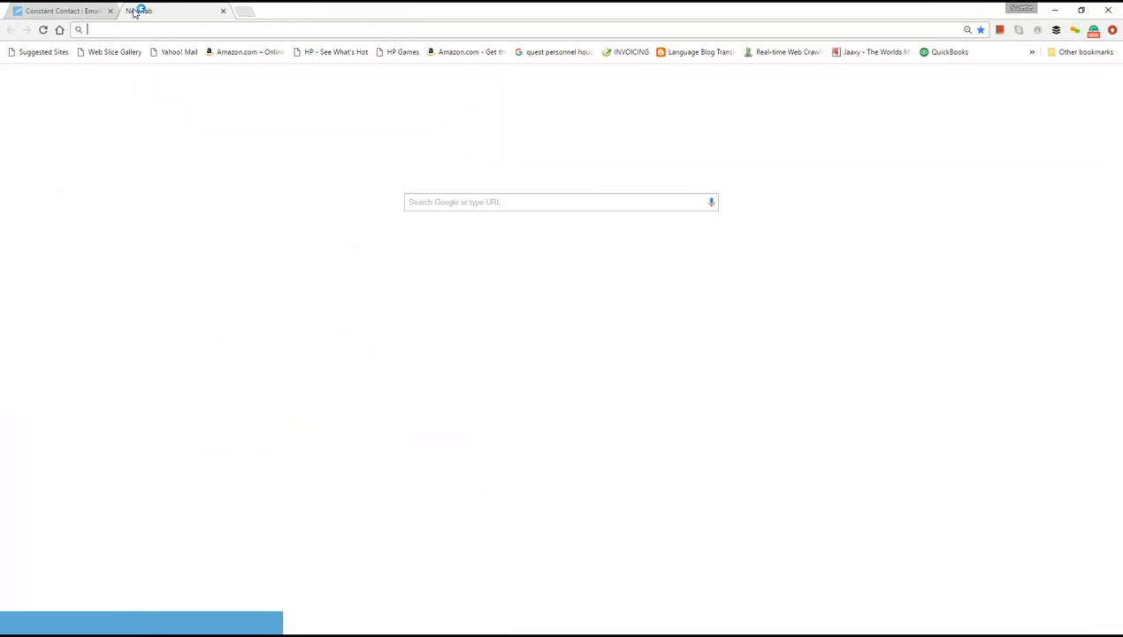
text(con)
key(BackSpace)
key(BackSpace)
key(BackSpace)
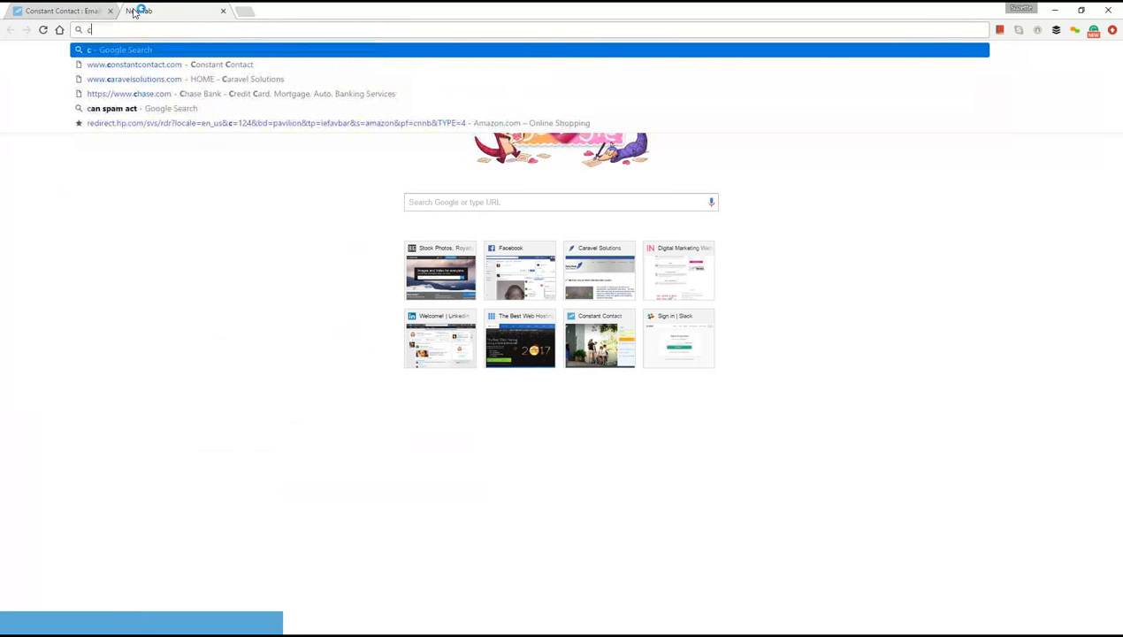
text(an)
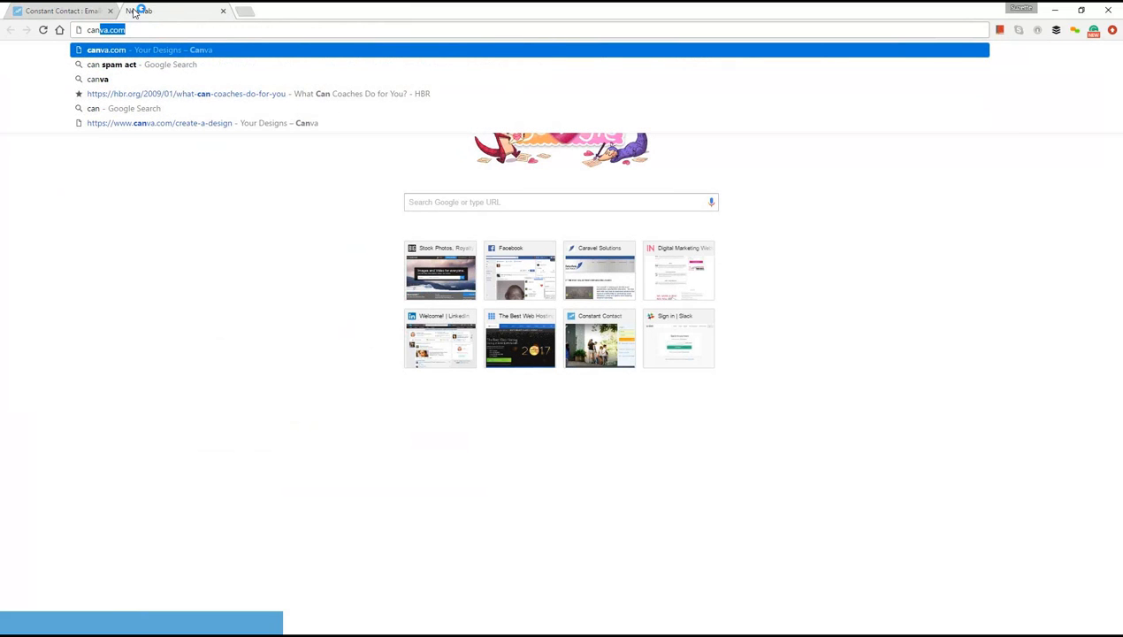
text( sp)
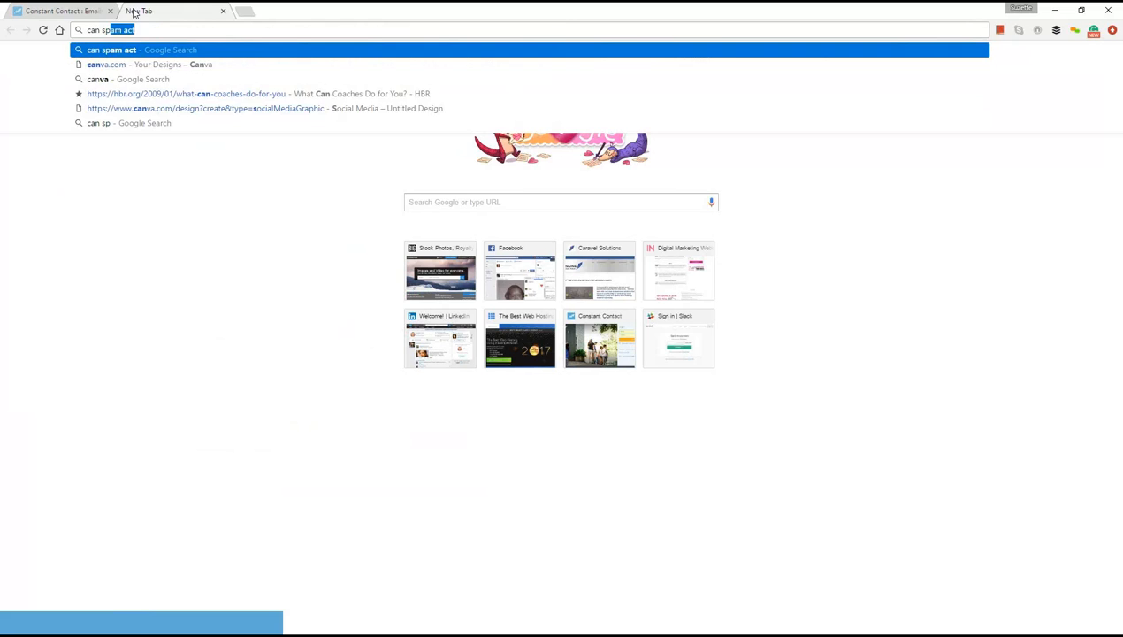
key(Return)
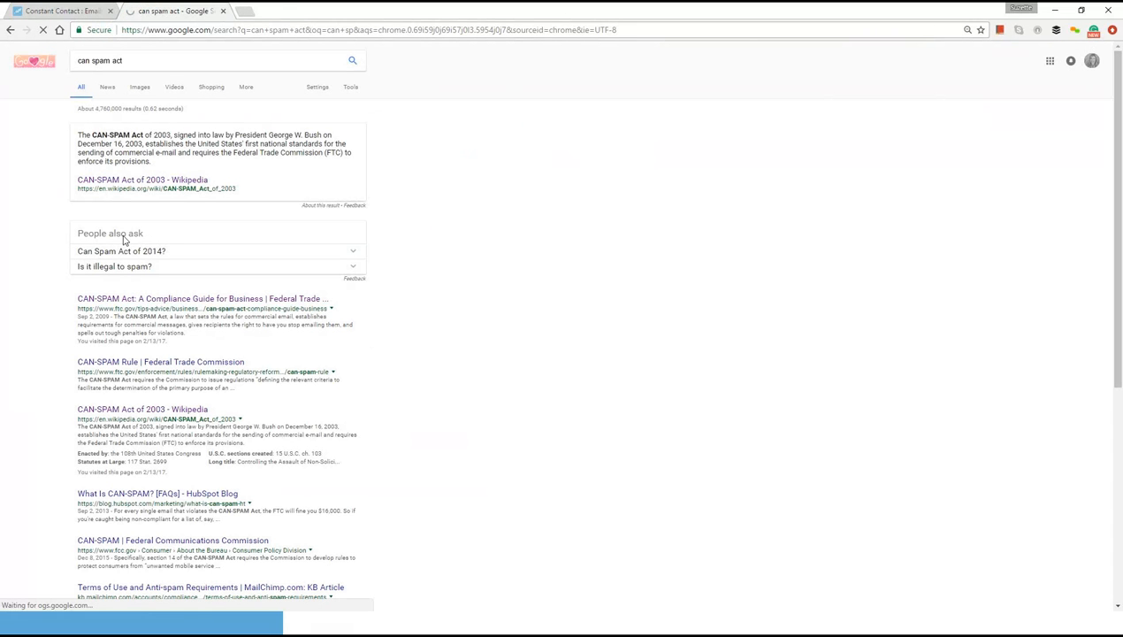
click(147, 301)
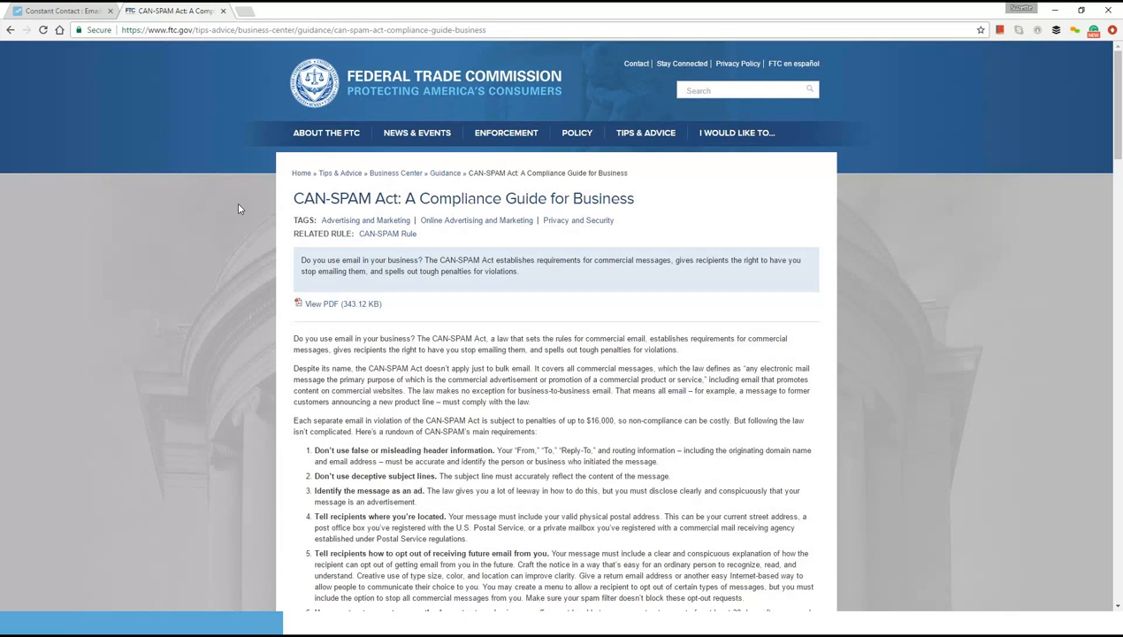
- Compare the newsletter draft in Constant Contact with the FTC's CAN-SPAM guide, and return to the draft
click(50, 12)
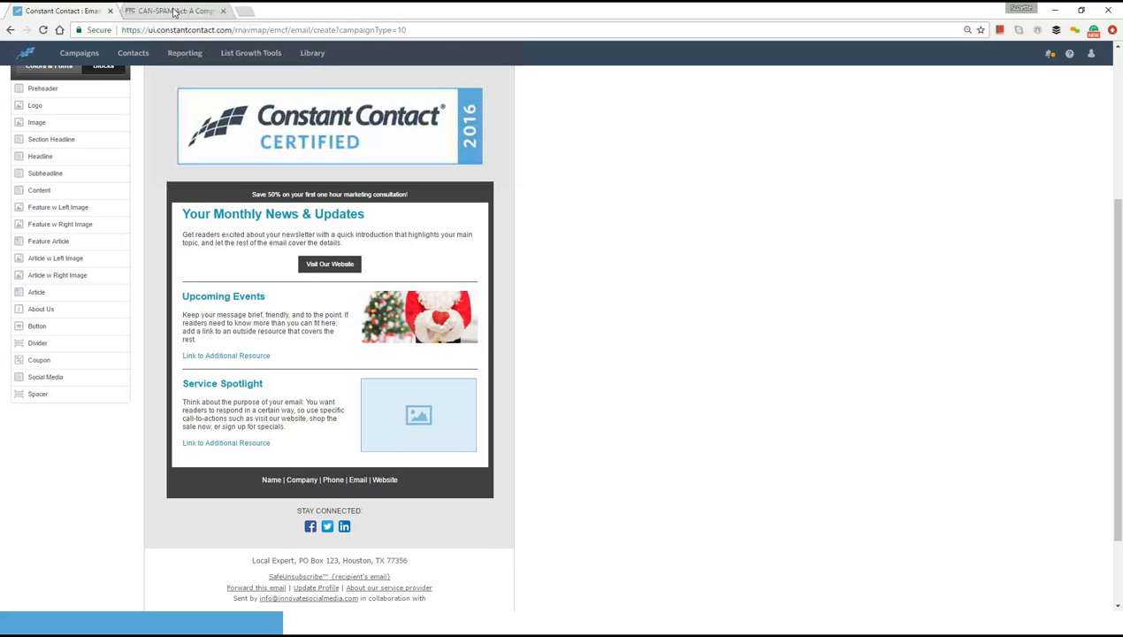
click(174, 12)
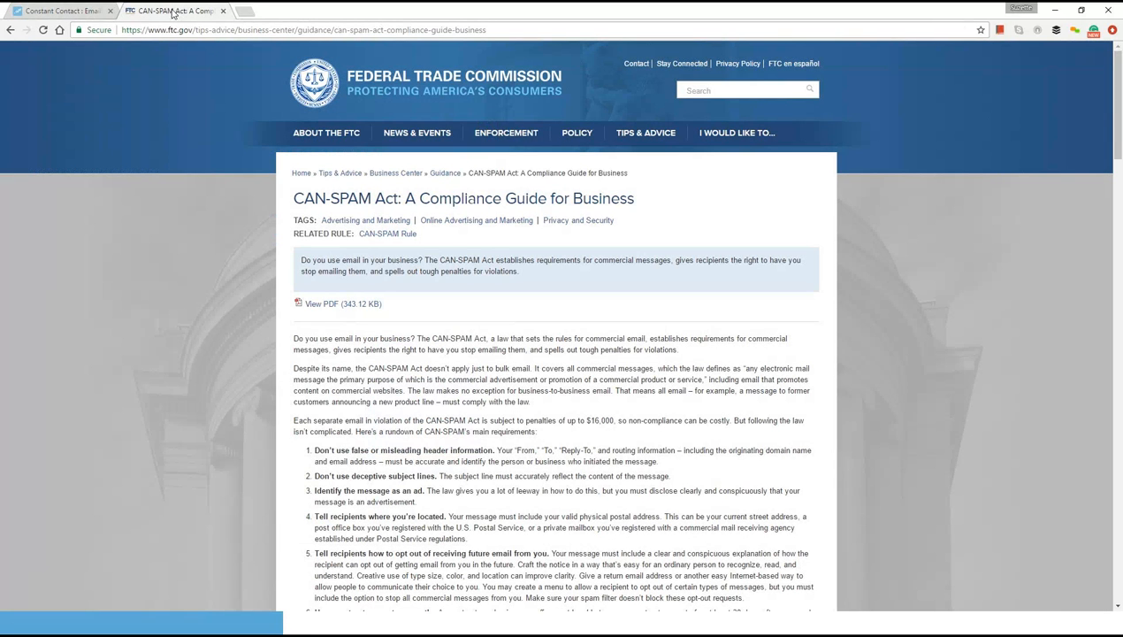
click(66, 12)
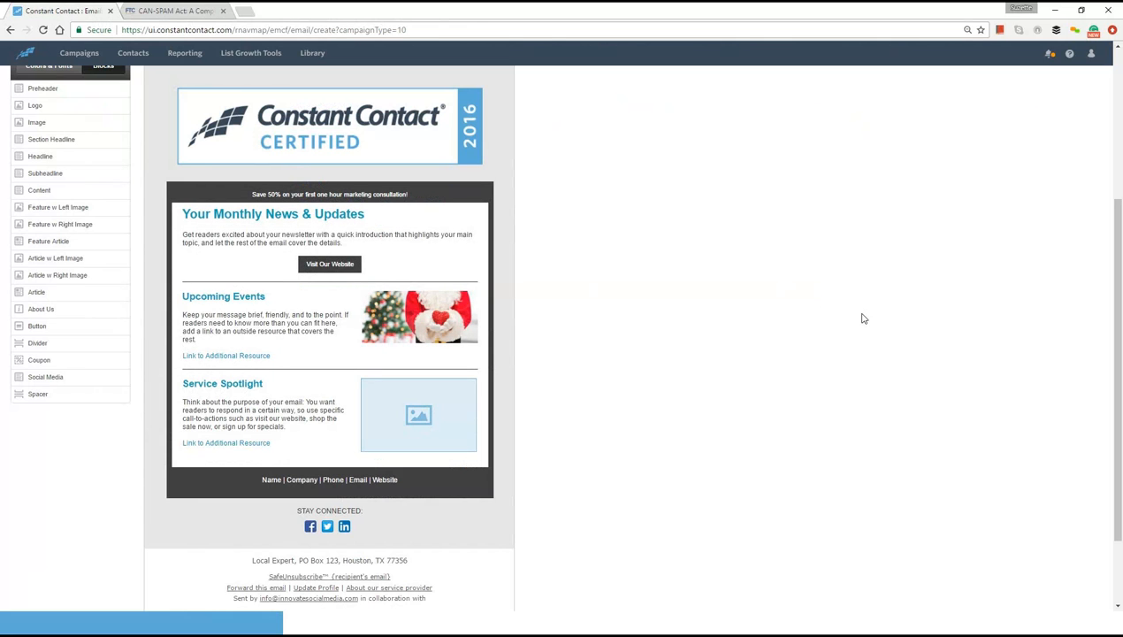
- Preview the newsletter and add the owner's second email address to the test recipients, separated by a comma
drag(1117, 413, 1121, 257)
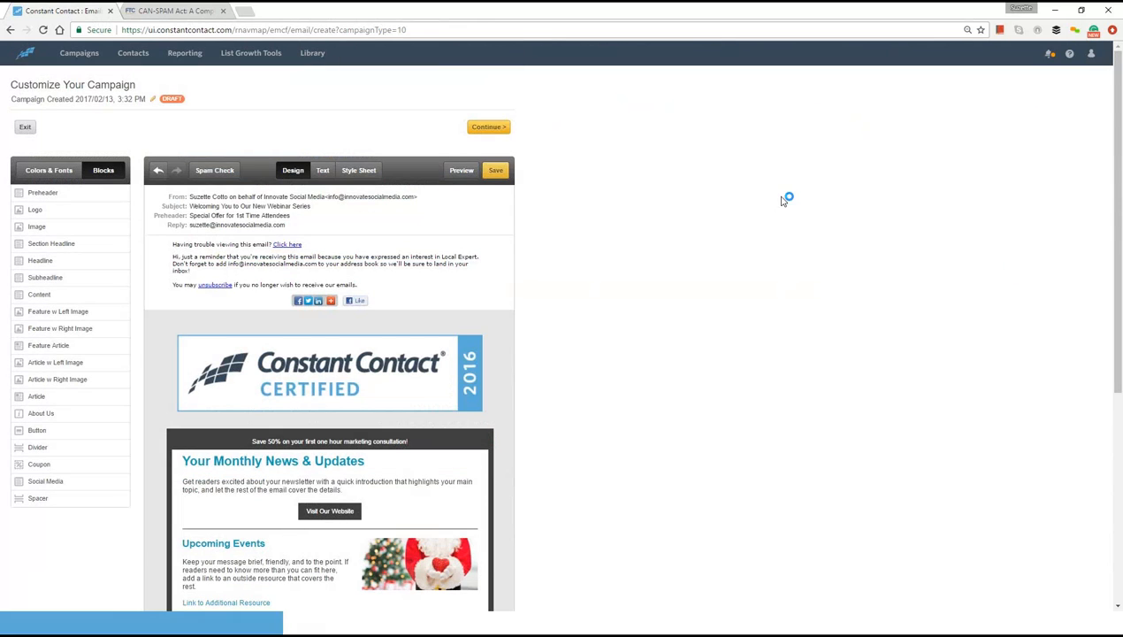
click(461, 171)
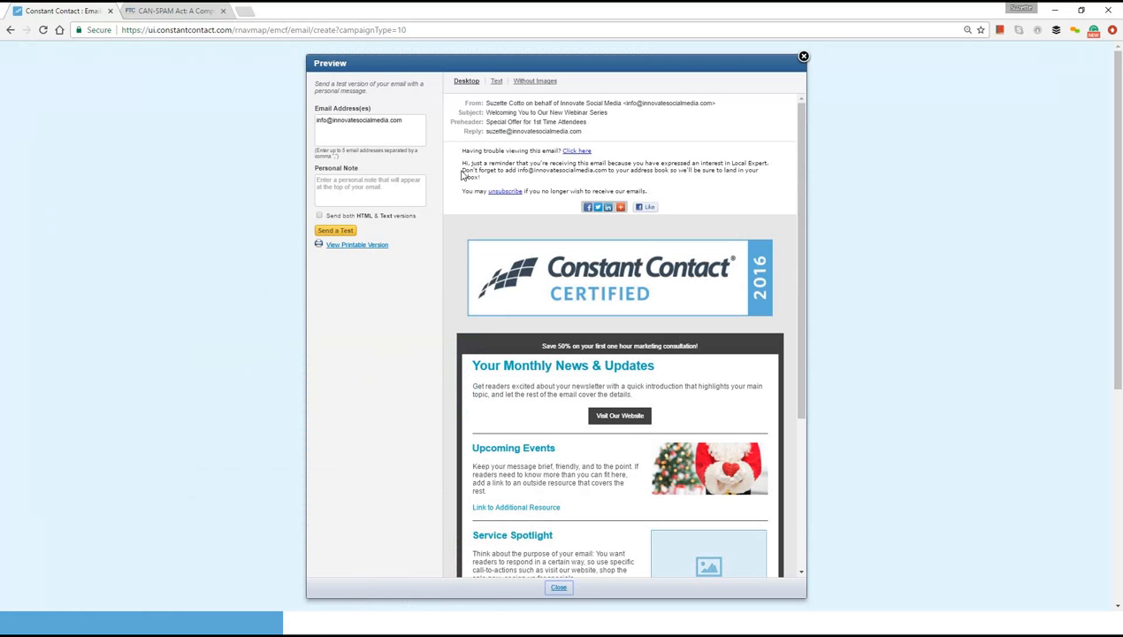
click(419, 120)
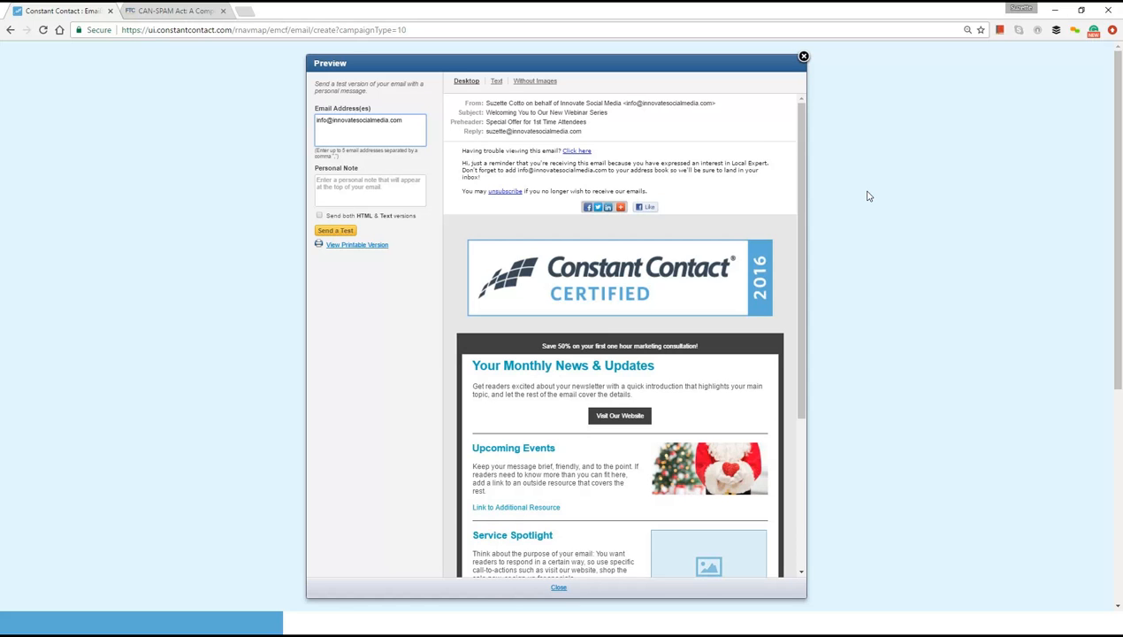
text(,)
click(867, 195)
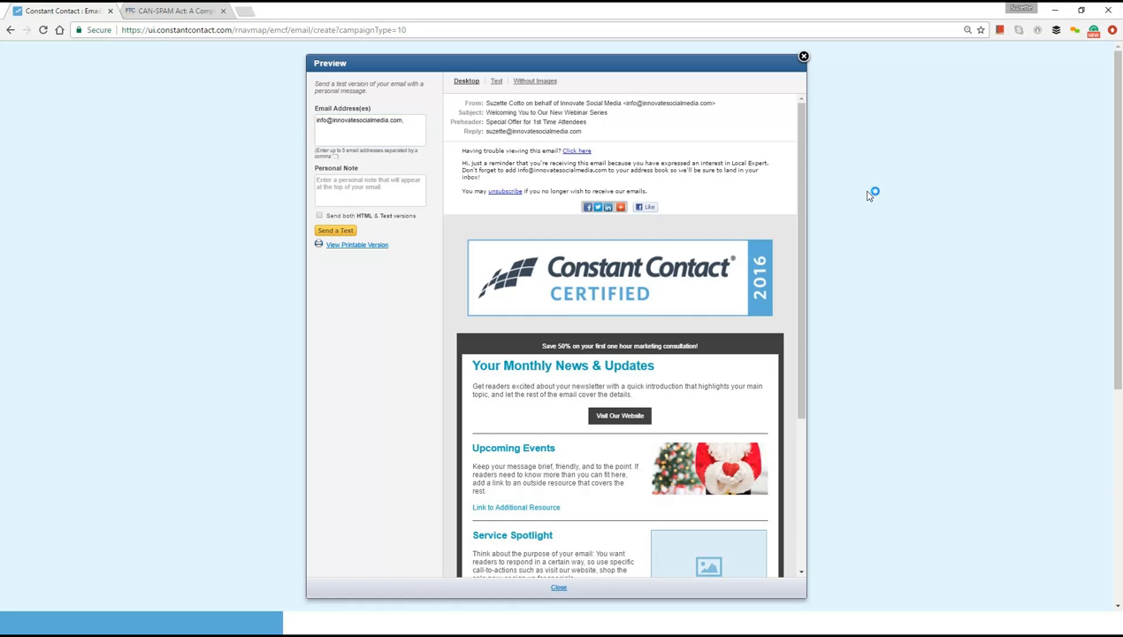
click(420, 122)
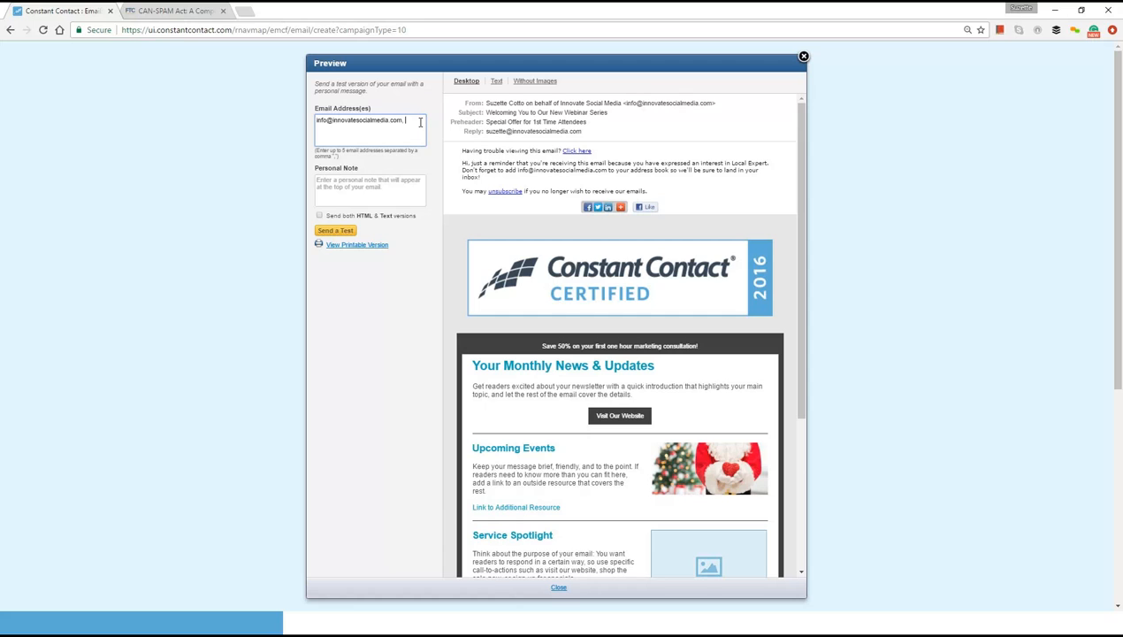
- Send the test email with the personal note "test" and close the preview
click(386, 188)
text(test)
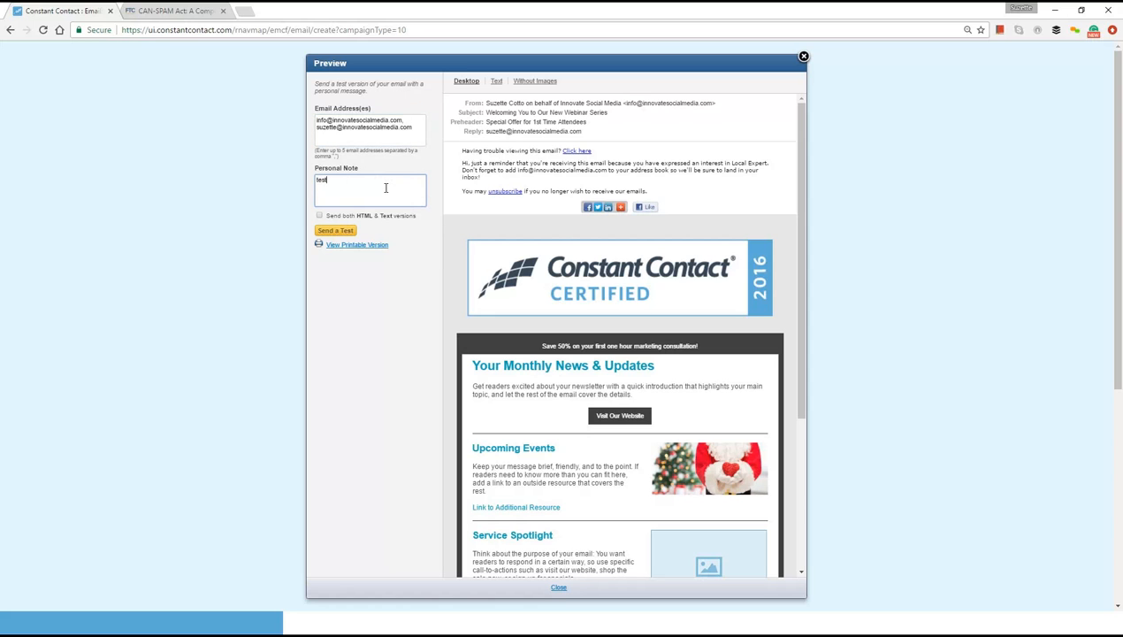
click(335, 231)
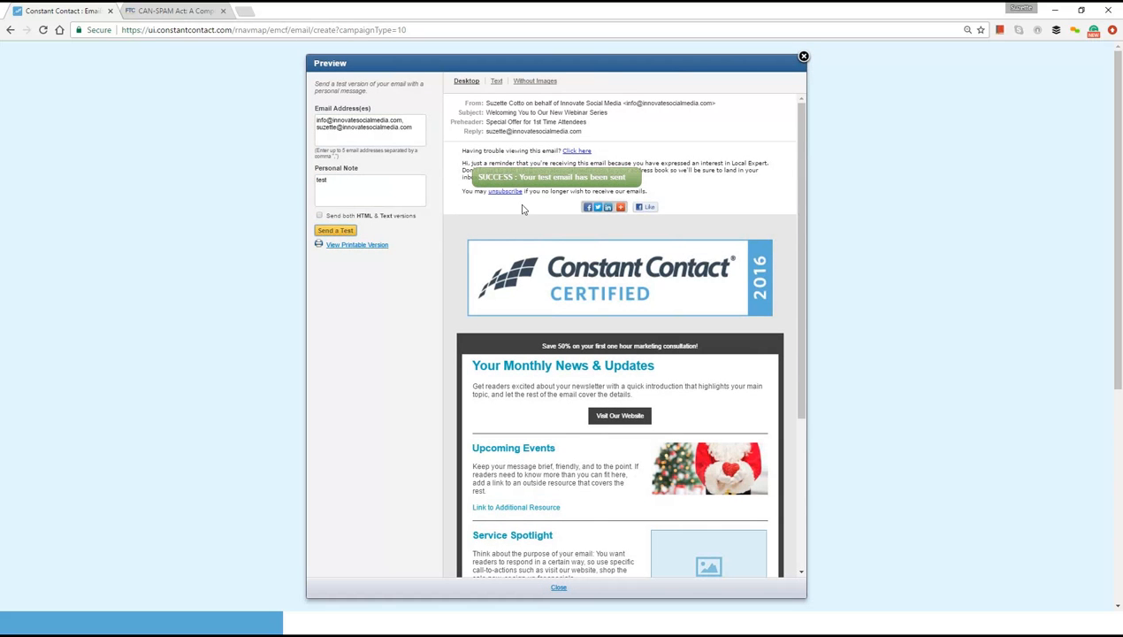
click(803, 58)
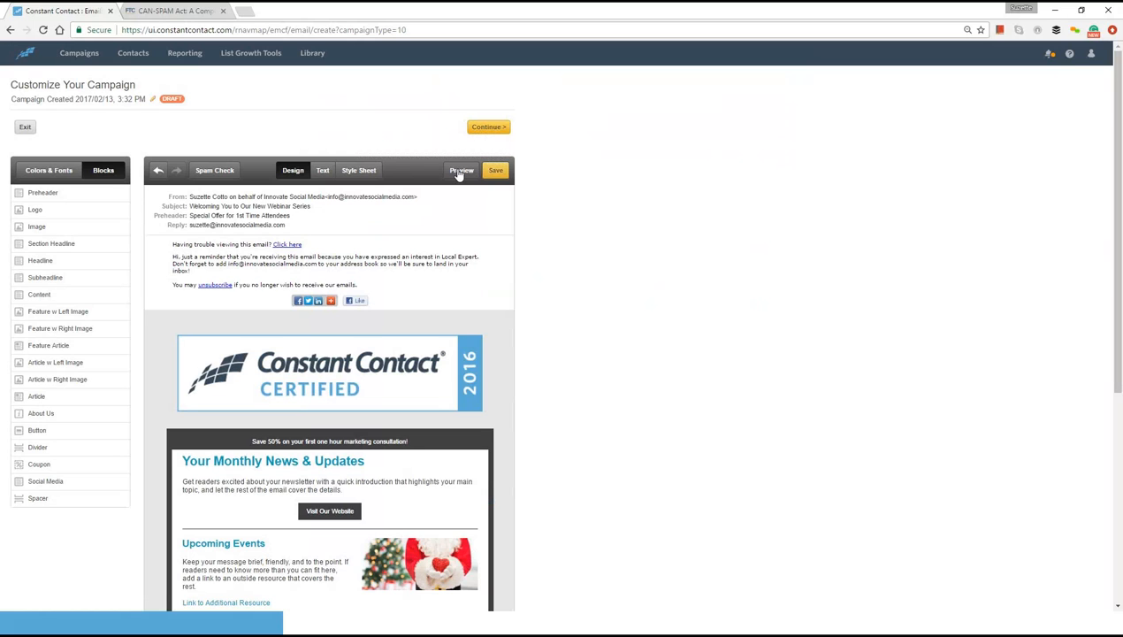
- Continue to the campaign's scheduling page and add the Business Owners list as the recipients
click(487, 129)
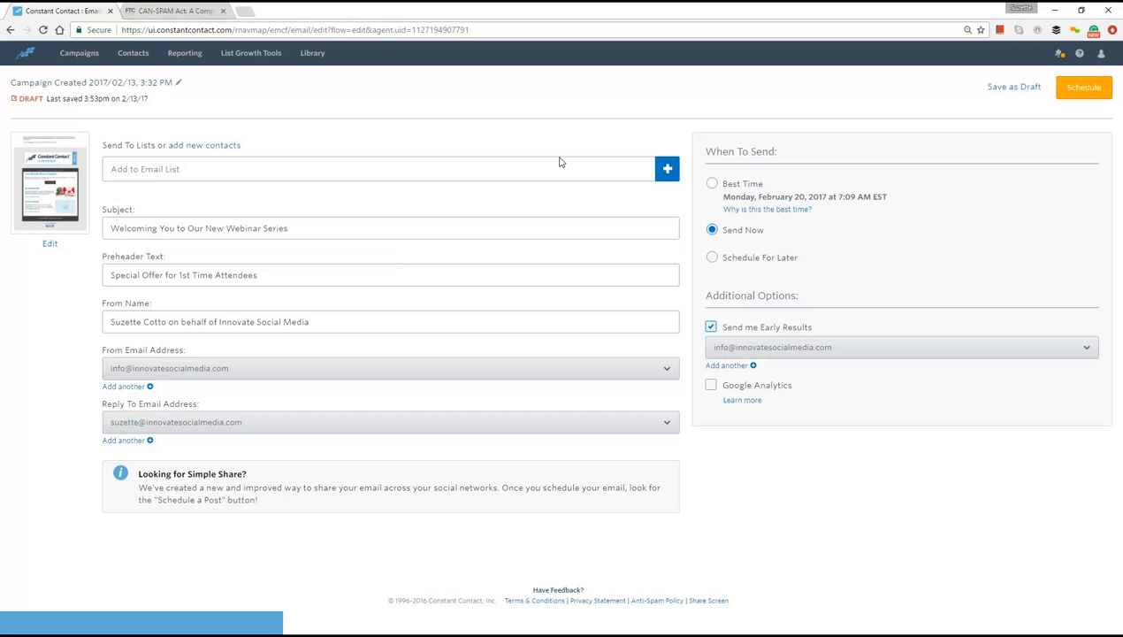
click(667, 170)
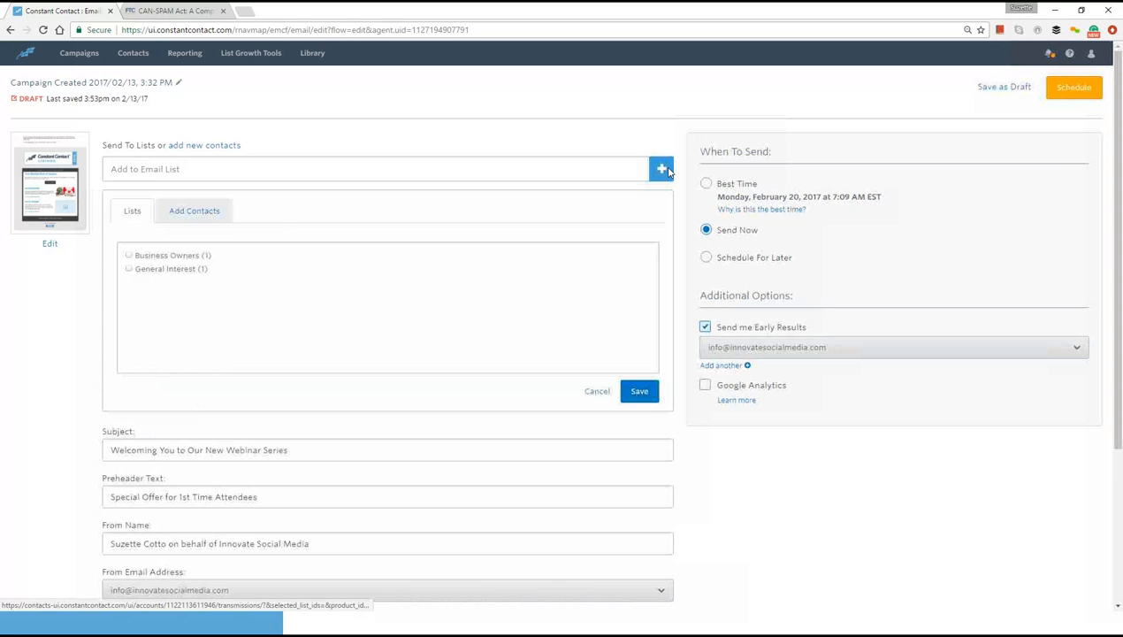
click(129, 256)
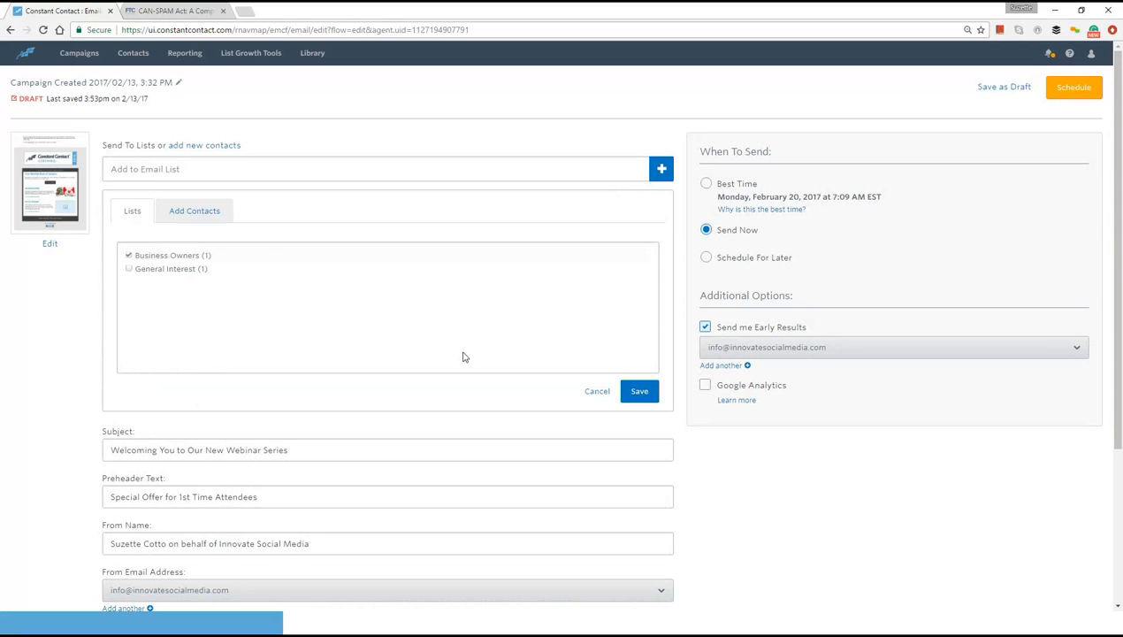
click(639, 393)
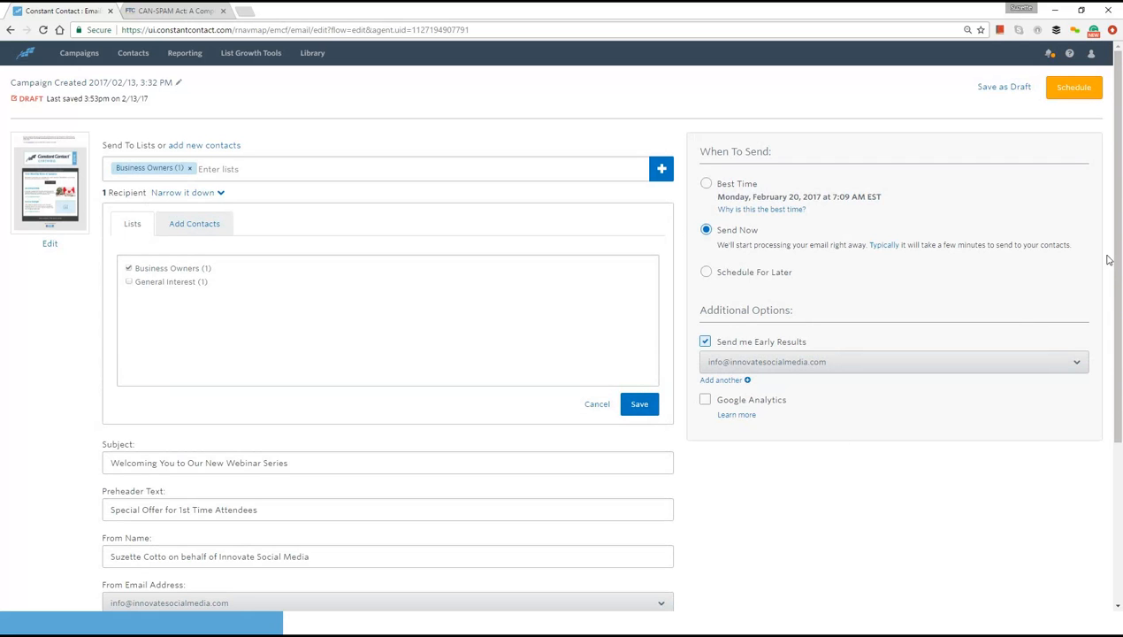
- Add the owner's Gmail address as another From email address, request its verification, and dismiss the notice
drag(1118, 280, 1120, 444)
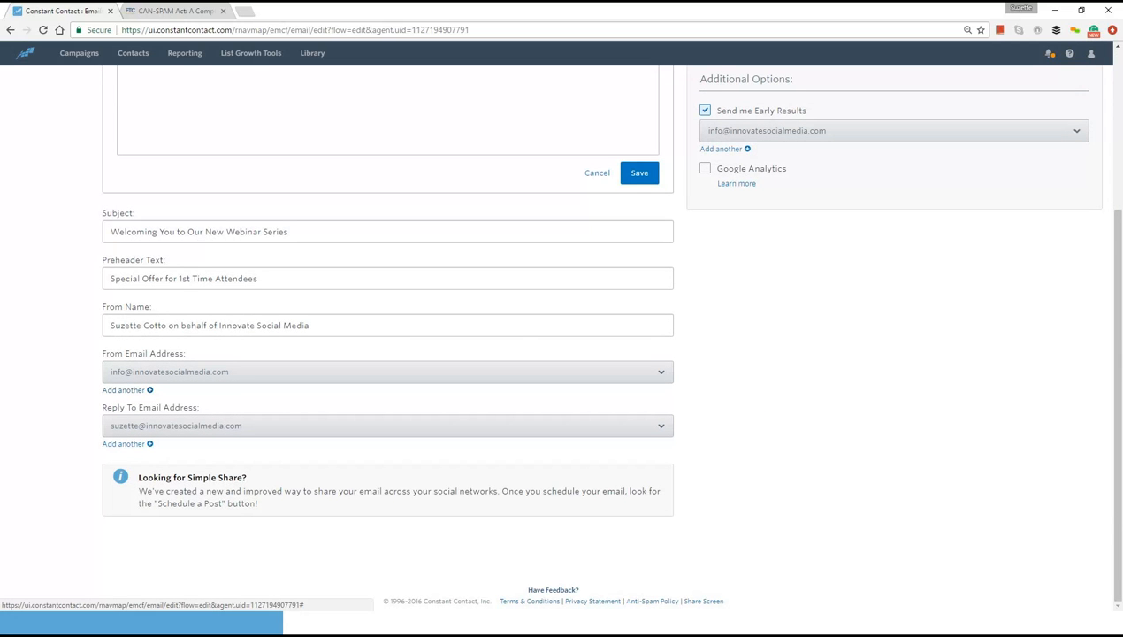
click(128, 391)
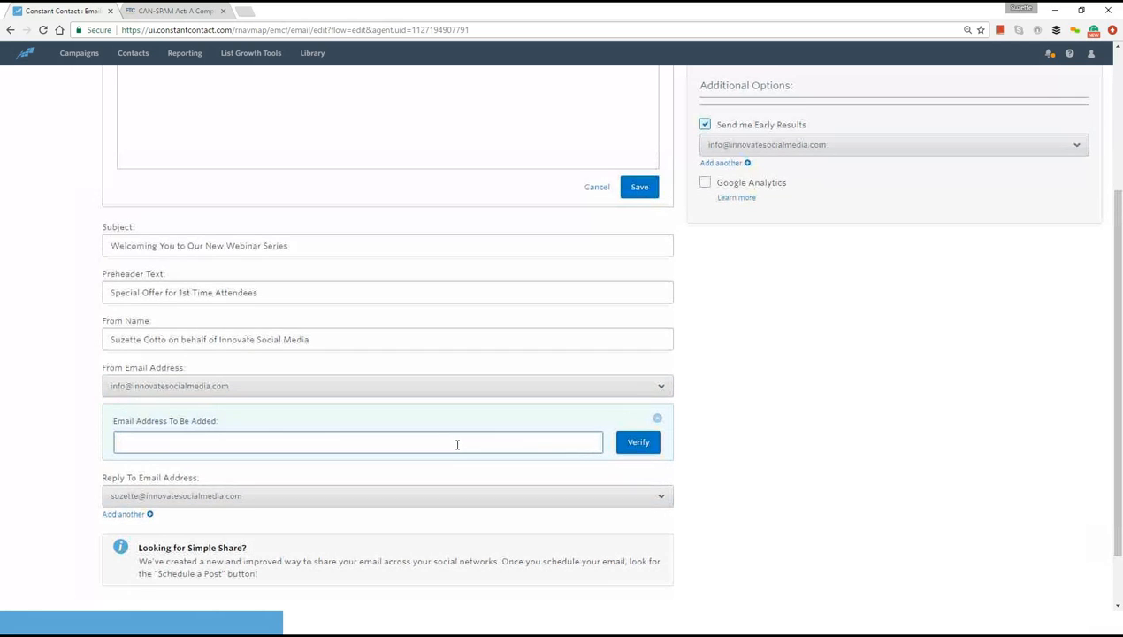
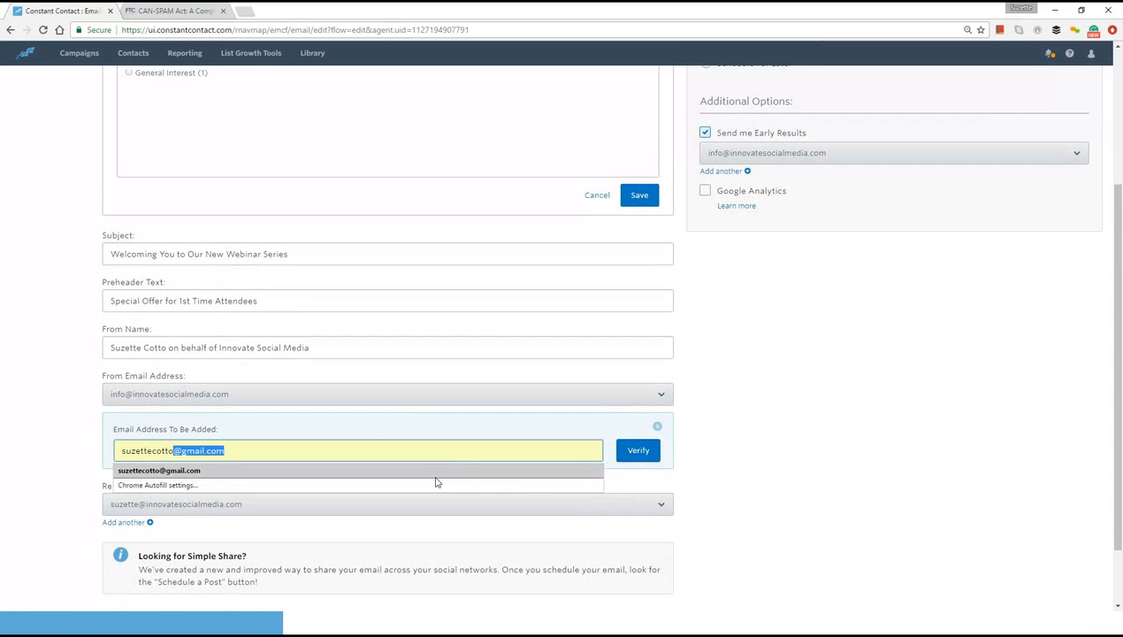
click(435, 477)
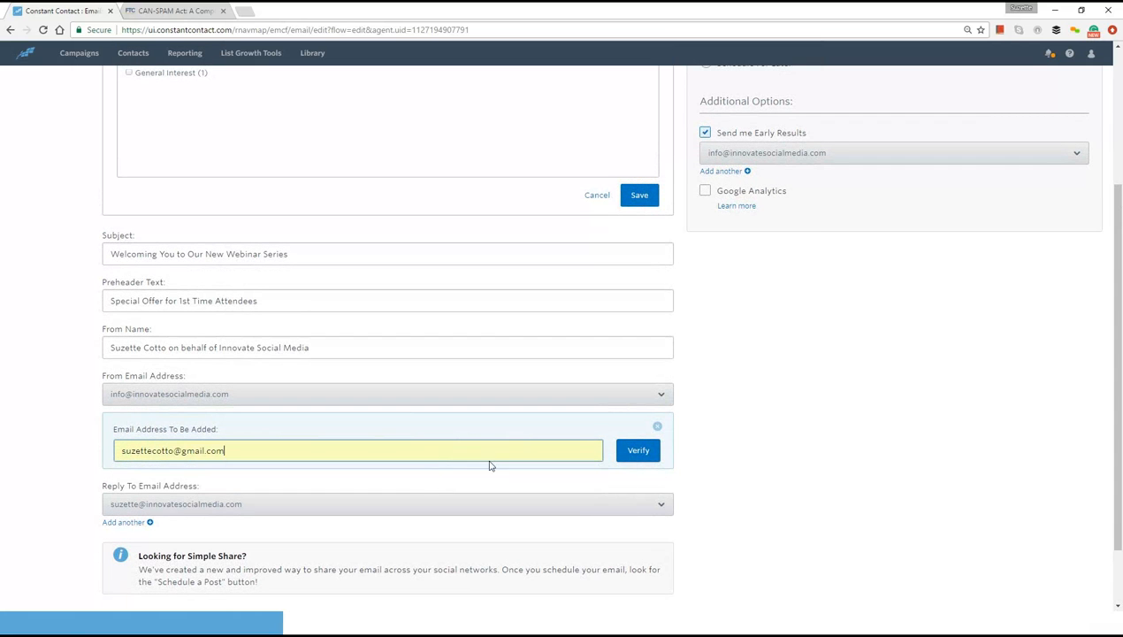
click(639, 450)
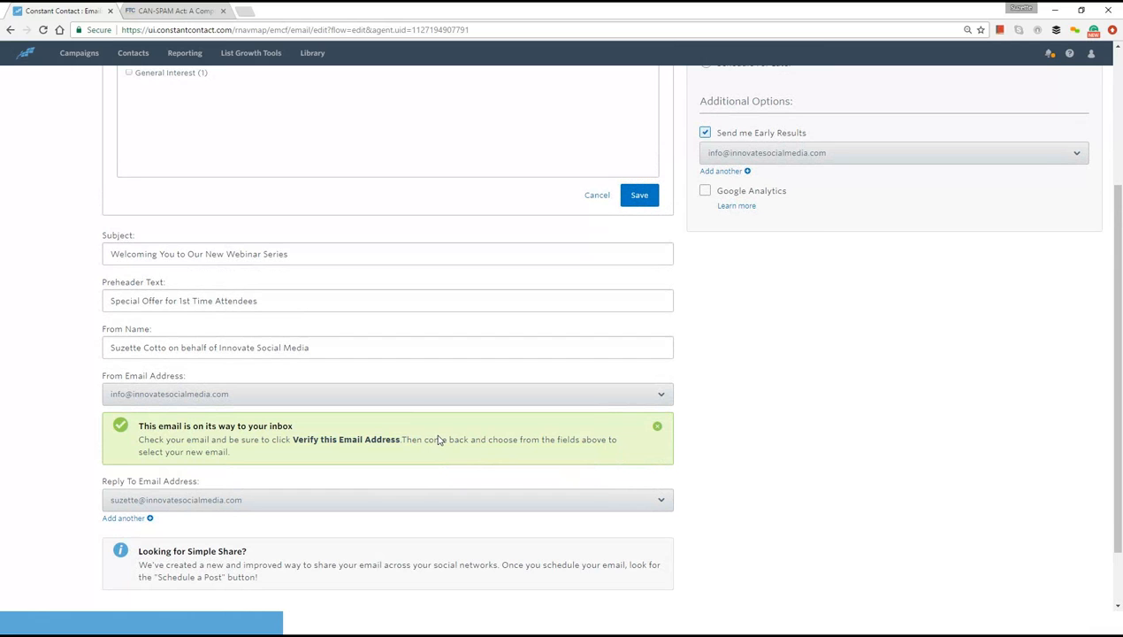
click(657, 428)
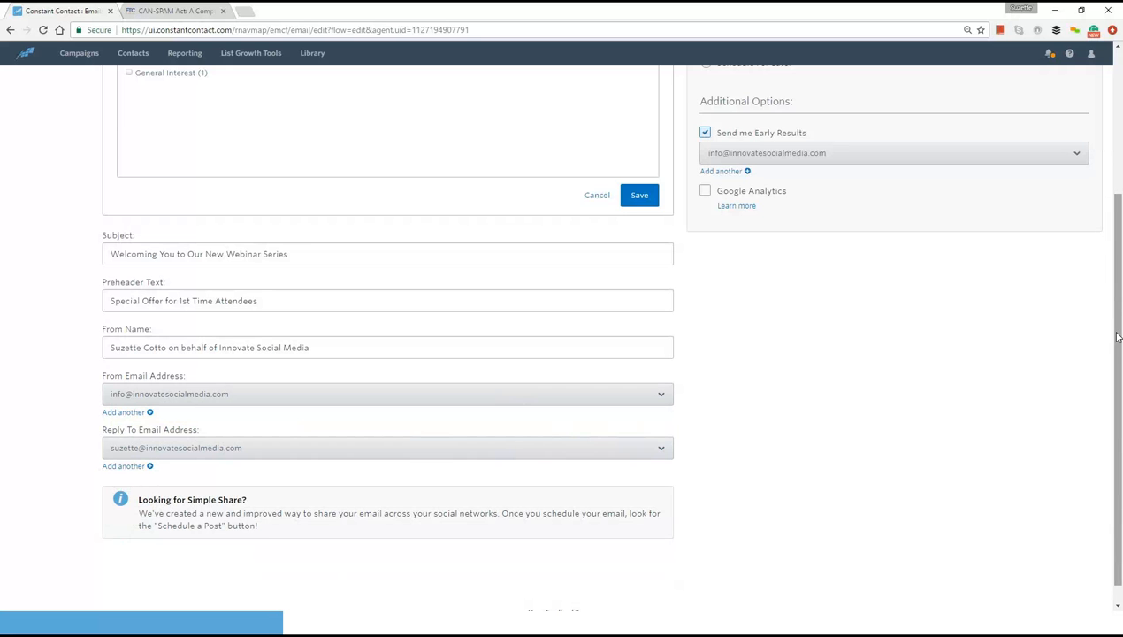
- Save the campaign as a draft and open the account's My Settings page
drag(1120, 303, 1121, 190)
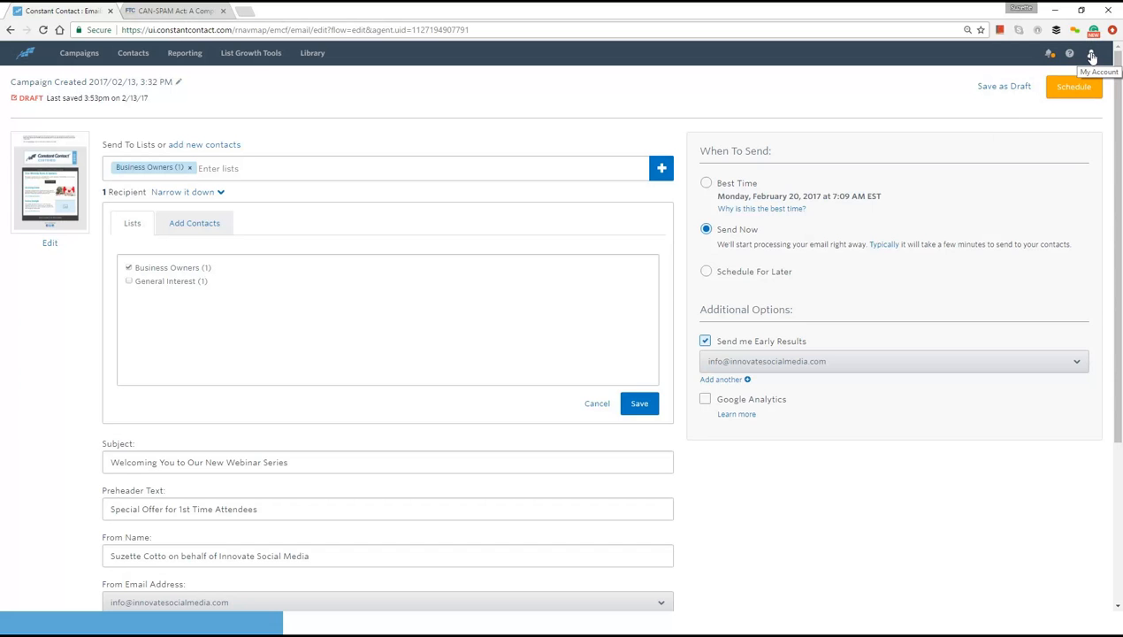
click(1006, 87)
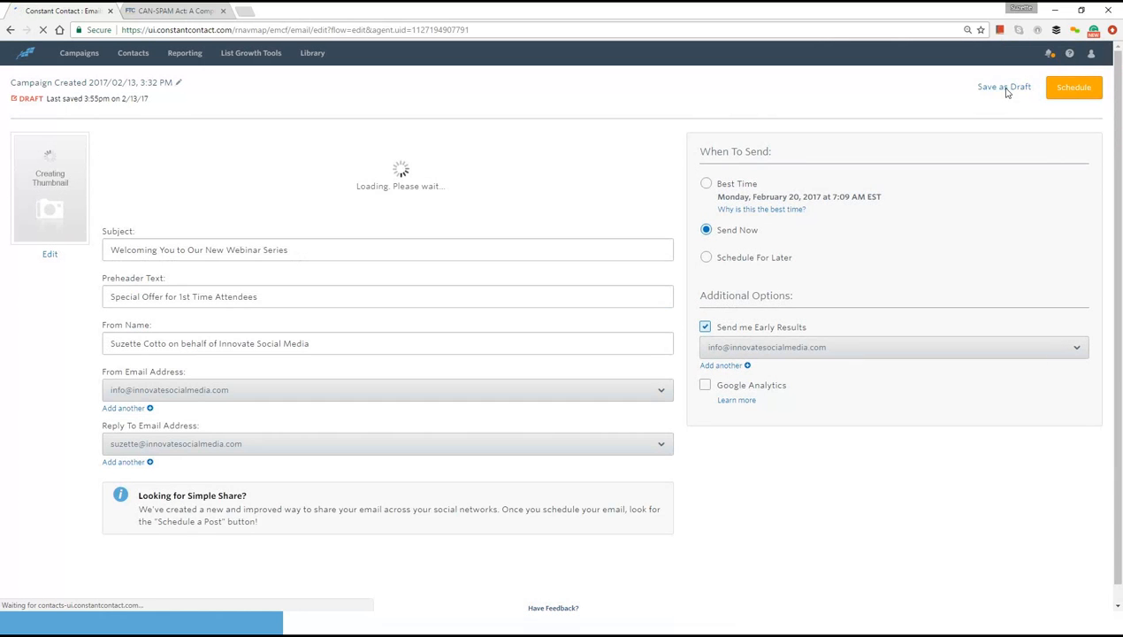
click(1101, 56)
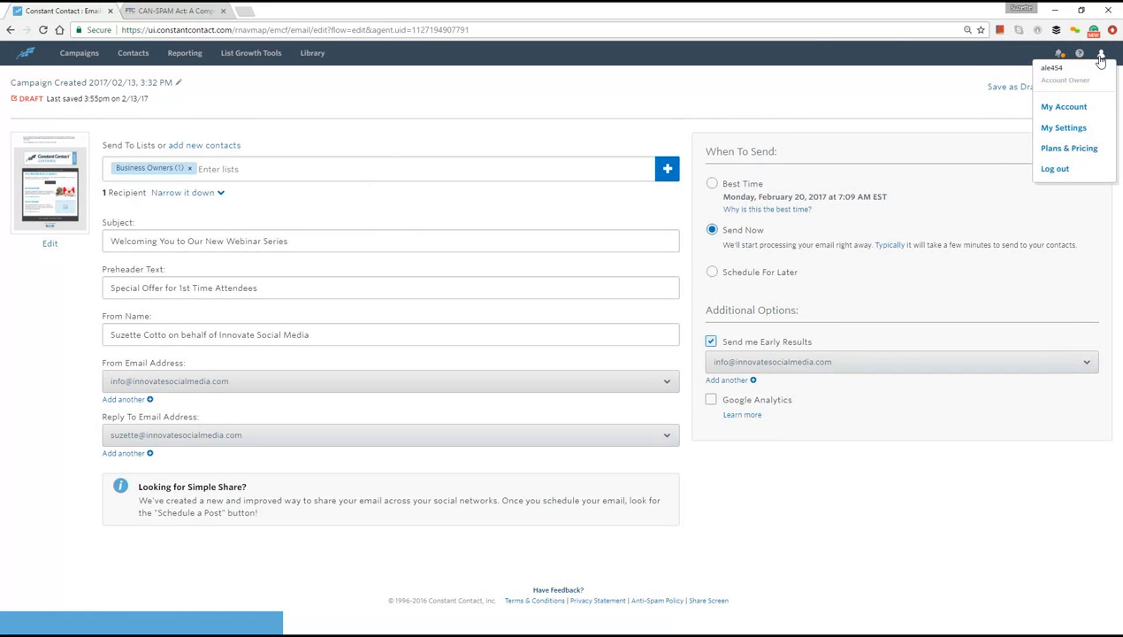
click(1070, 129)
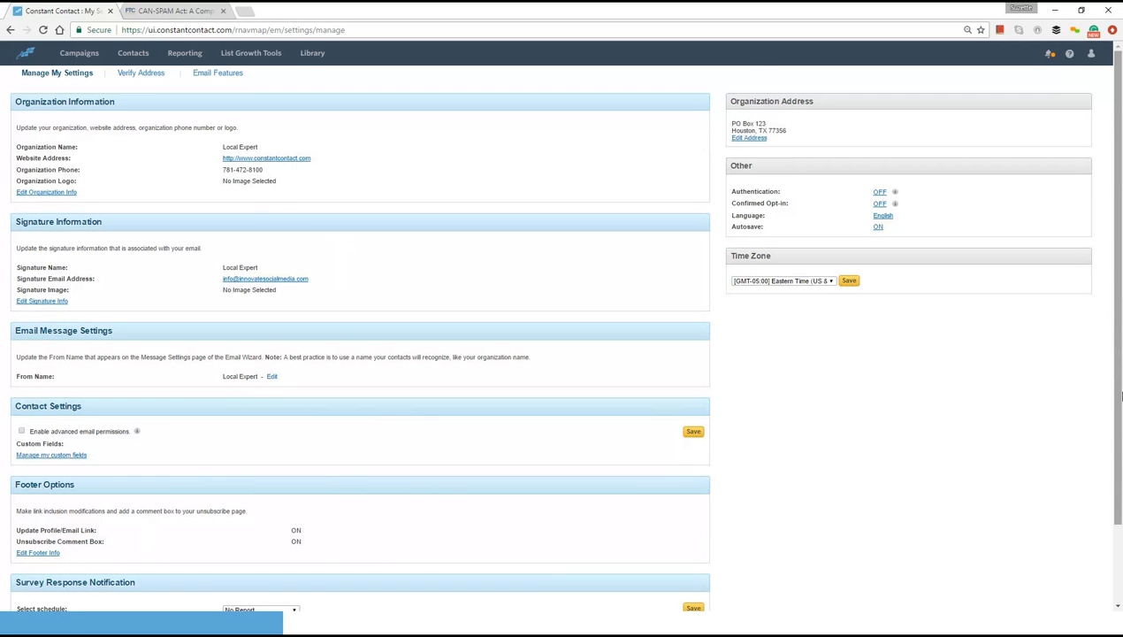
- Set the account's time zone to [GMT-06:00] Central Time (US & Canada) and save it
drag(1121, 397, 1117, 366)
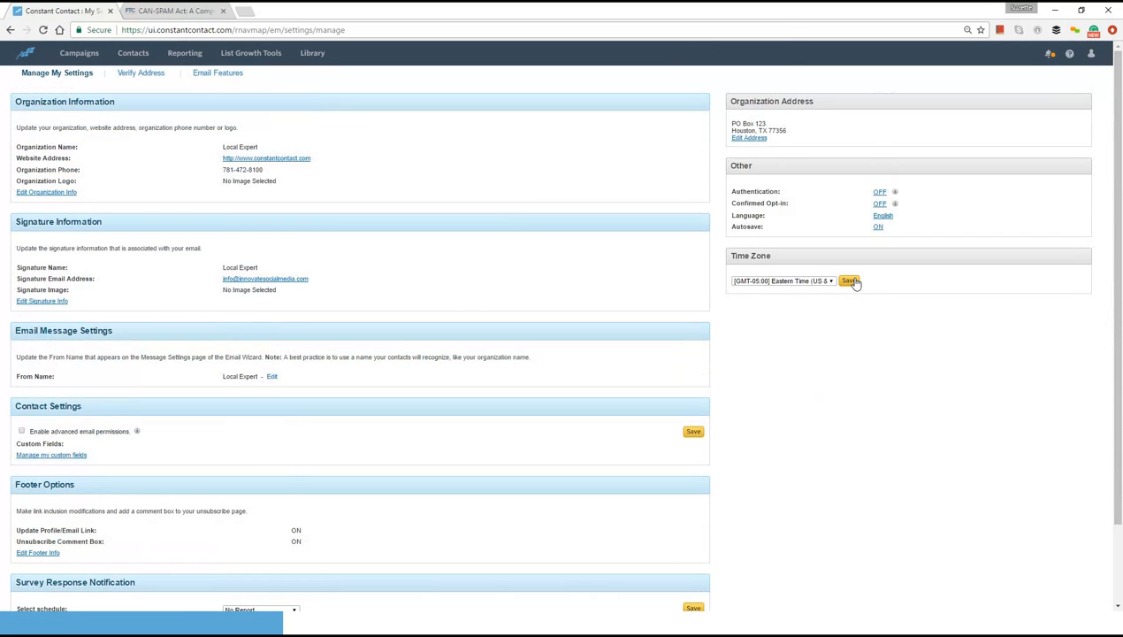
click(830, 281)
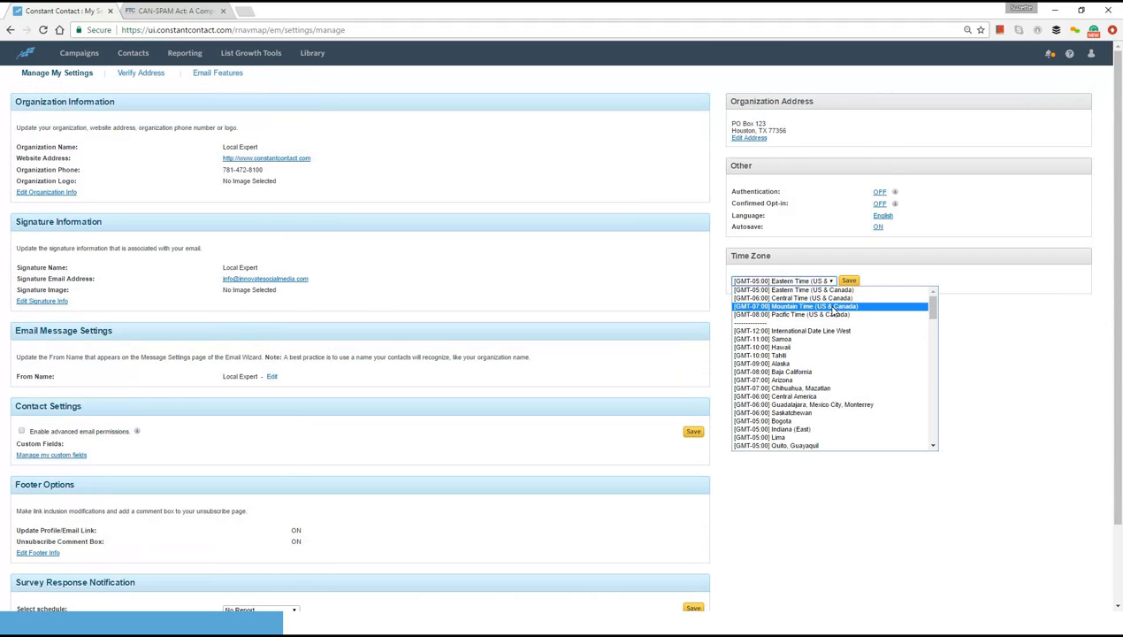
click(829, 299)
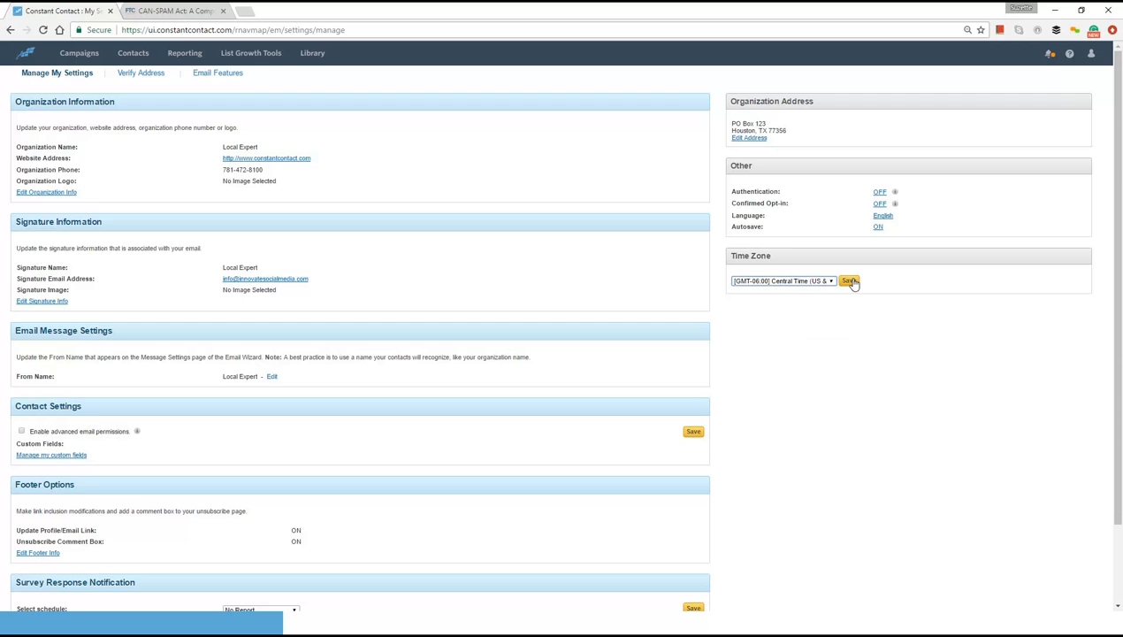
click(849, 282)
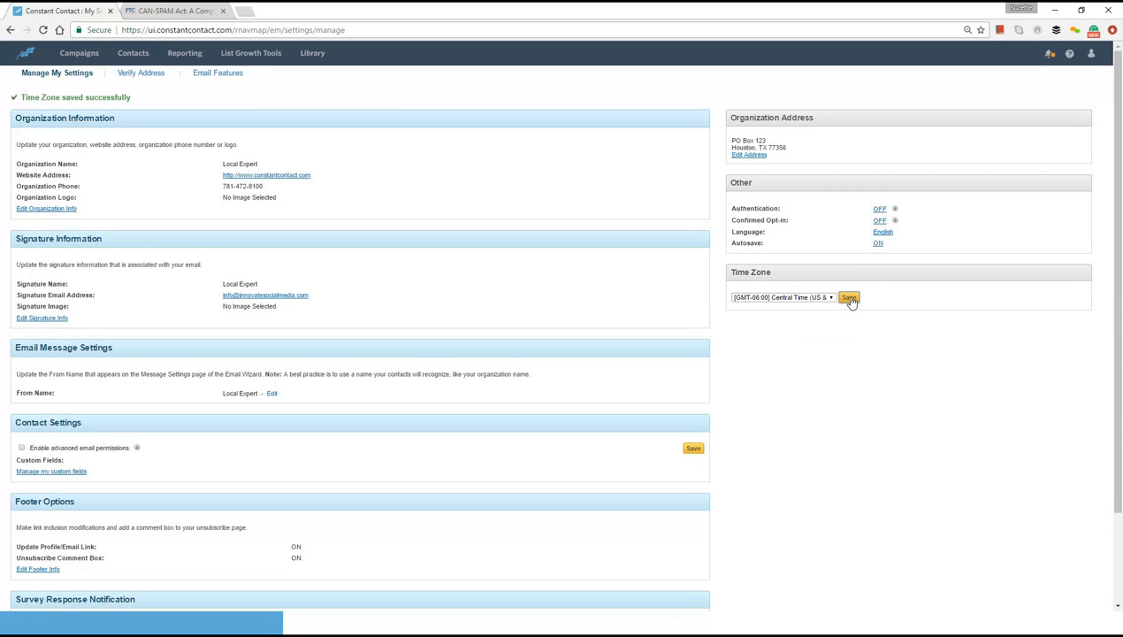
click(848, 299)
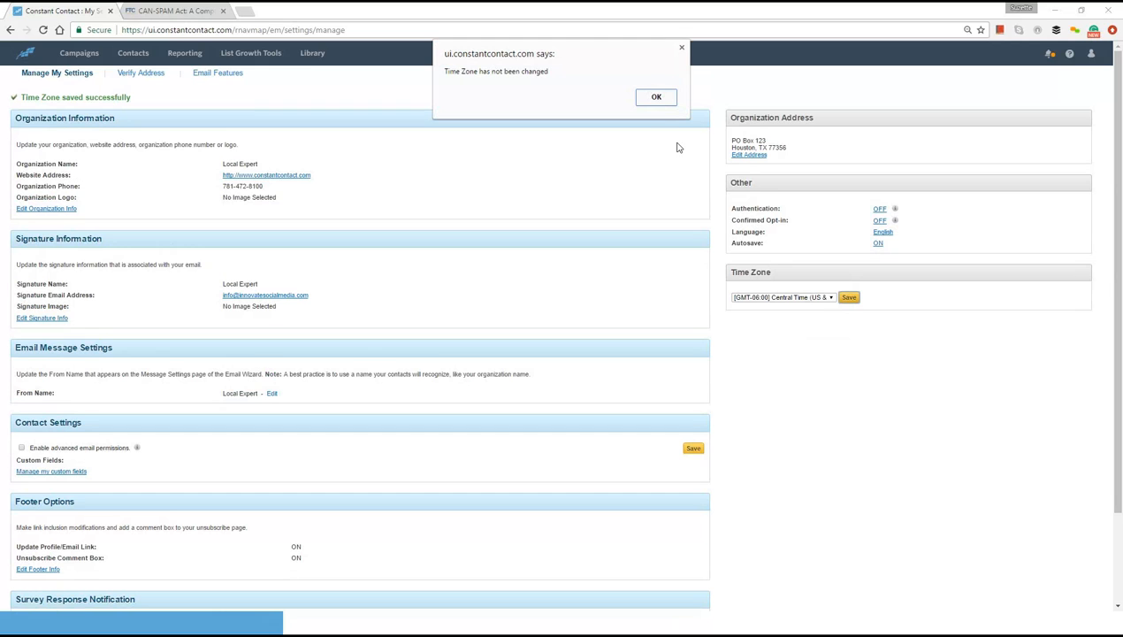
- Try to save the Central Time zone setting again, dismiss the notices, and reload the My Settings page
click(658, 100)
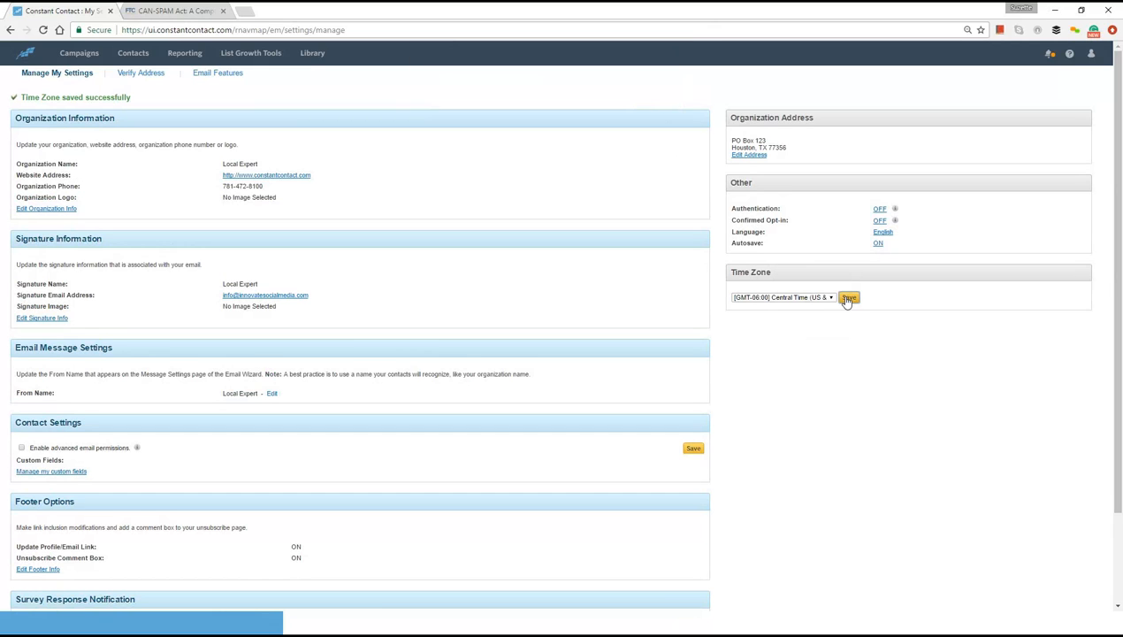
click(847, 299)
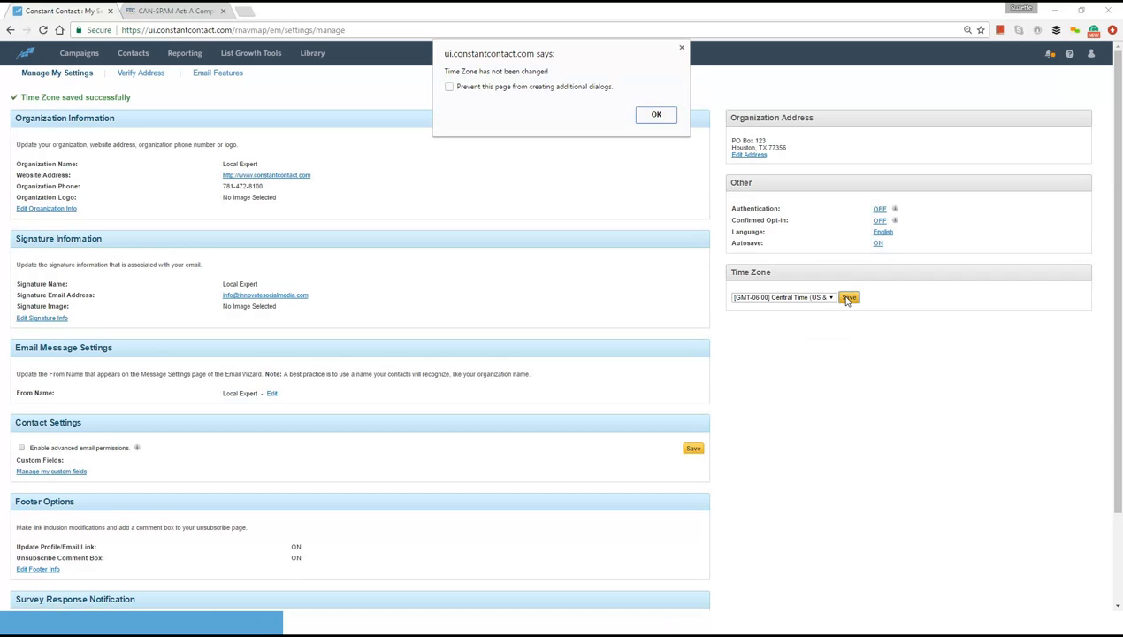
click(656, 116)
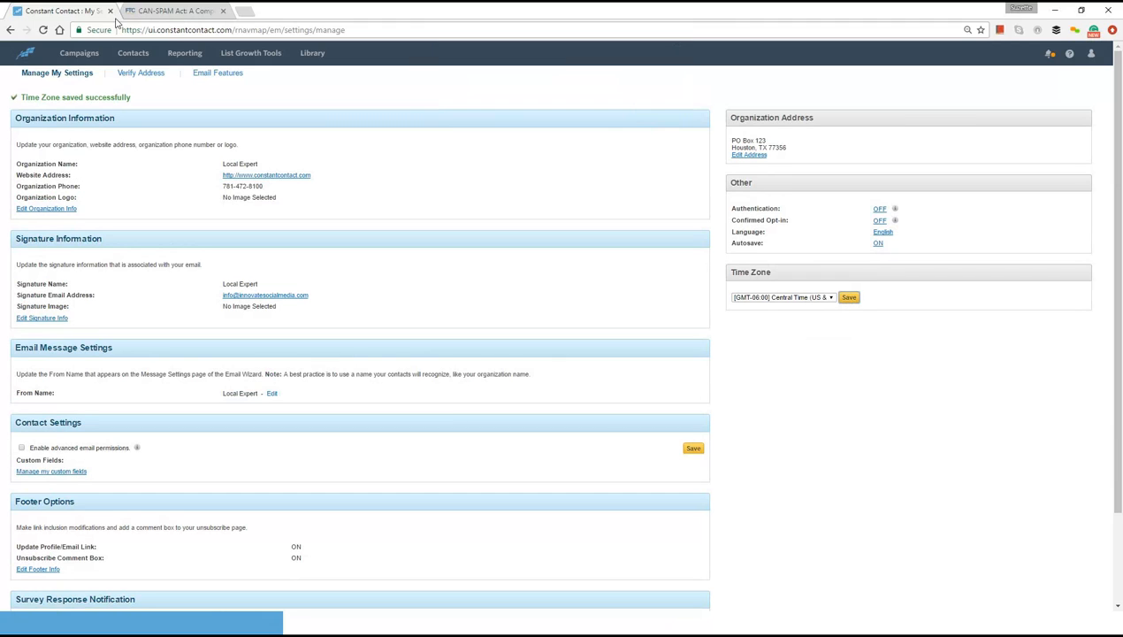
click(43, 30)
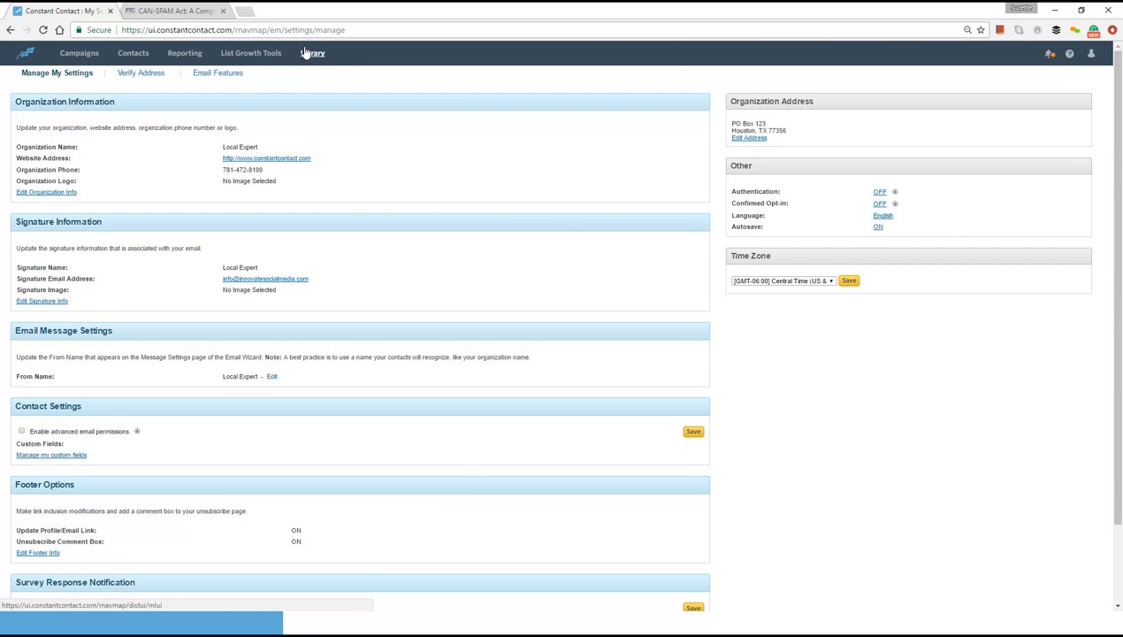
- Open the draft campaign created 2017/02/13 at 3:32 PM and continue to its scheduling page
click(79, 53)
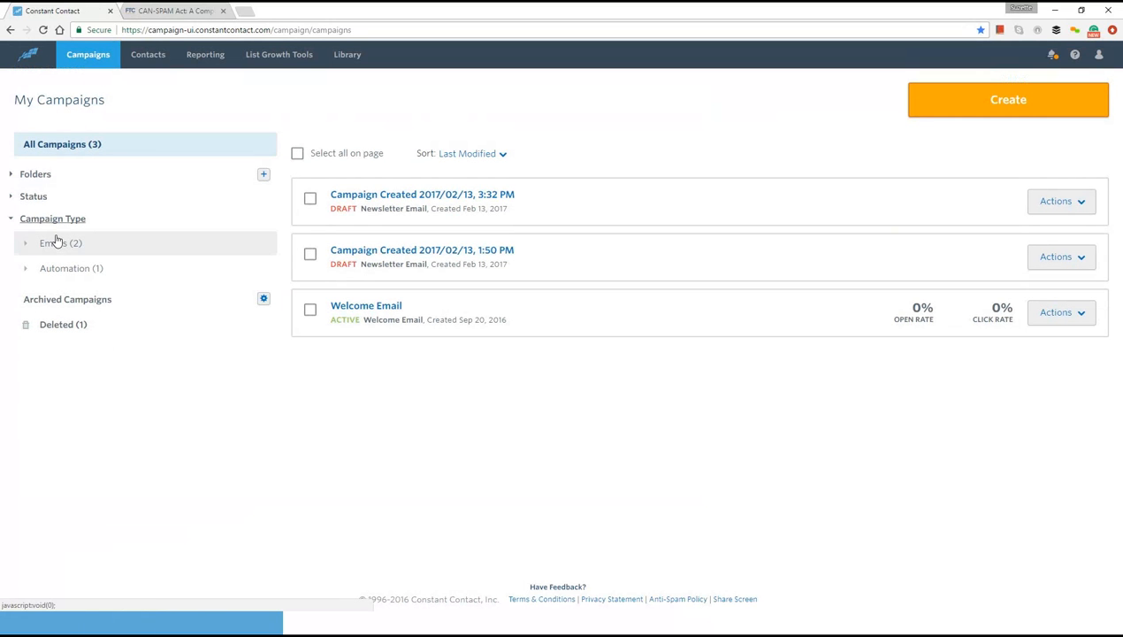
click(416, 200)
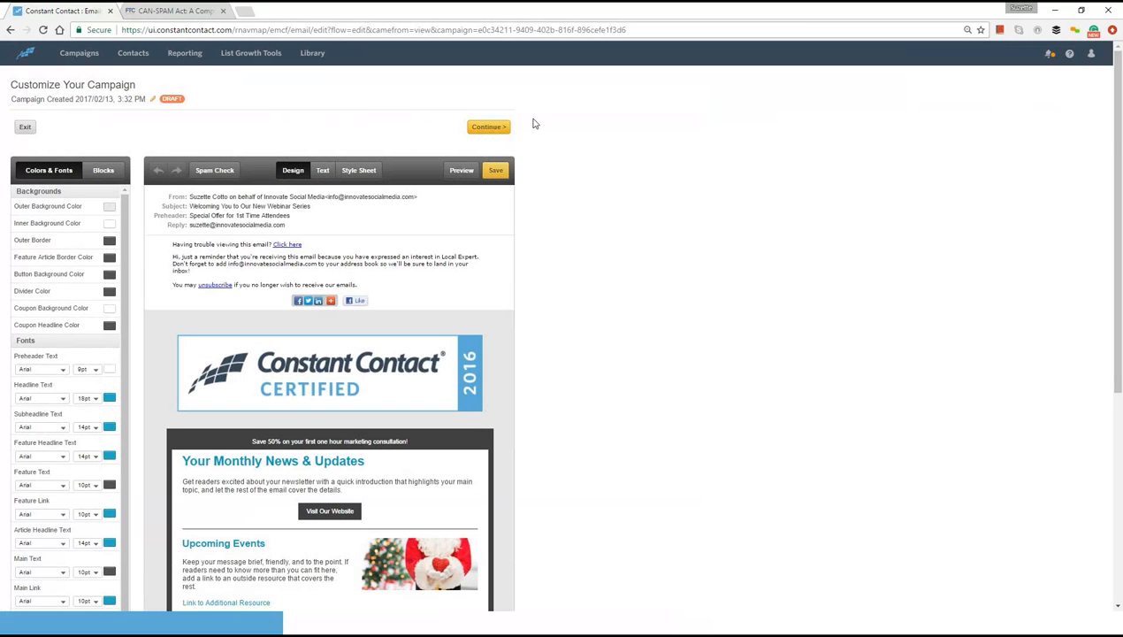
mouse_move(387, 204)
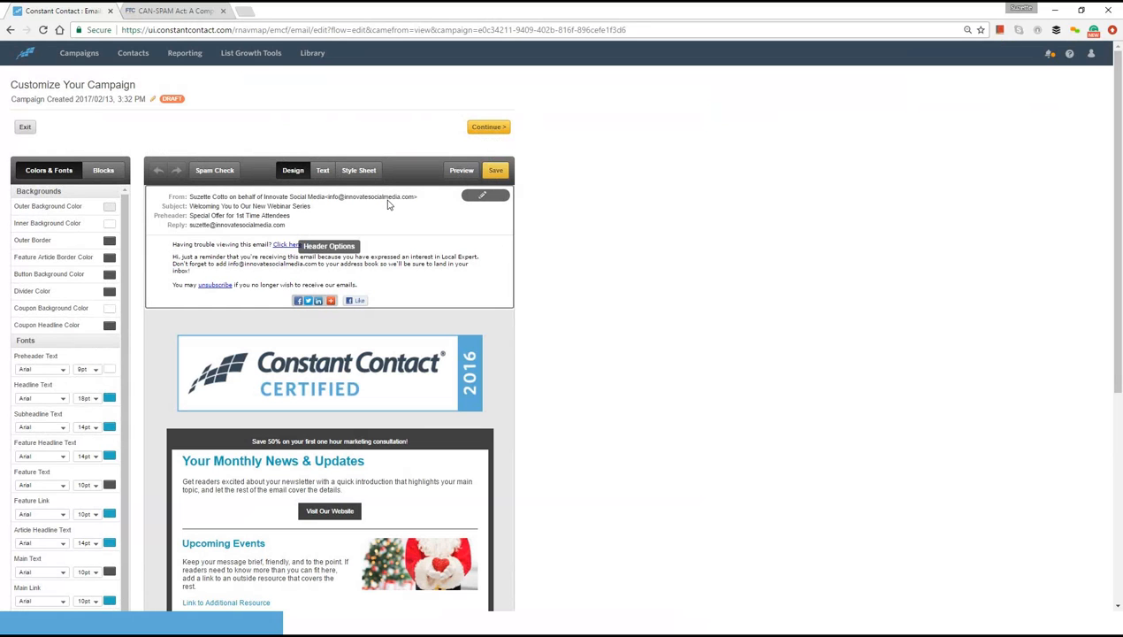
click(489, 128)
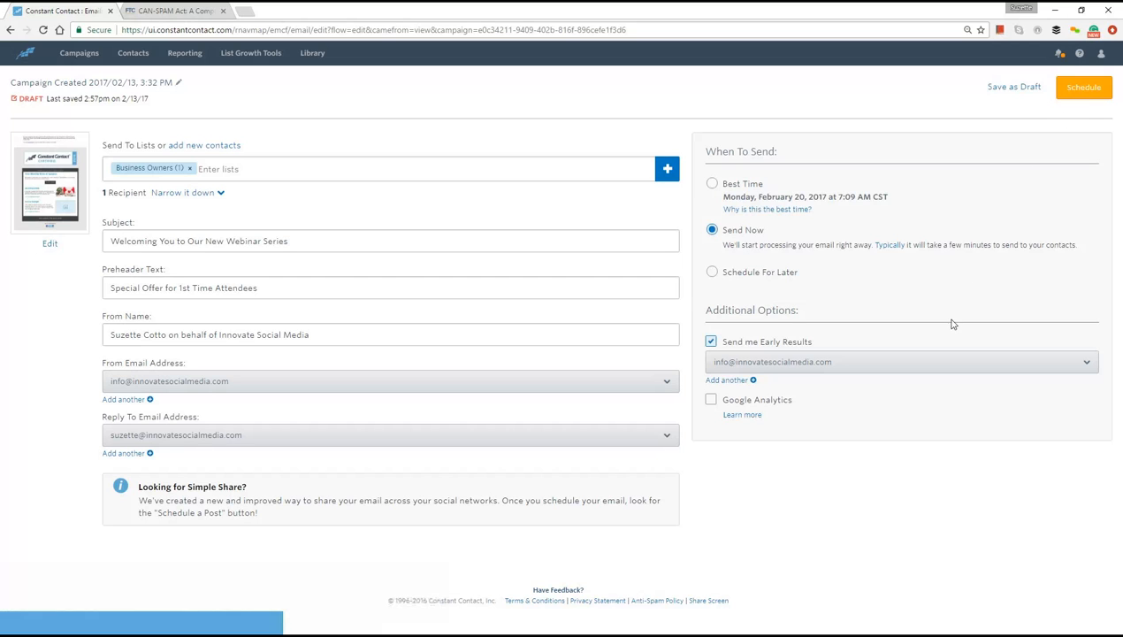
- Check the available email addresses for early results and schedule the campaign with the Send Now option
click(880, 363)
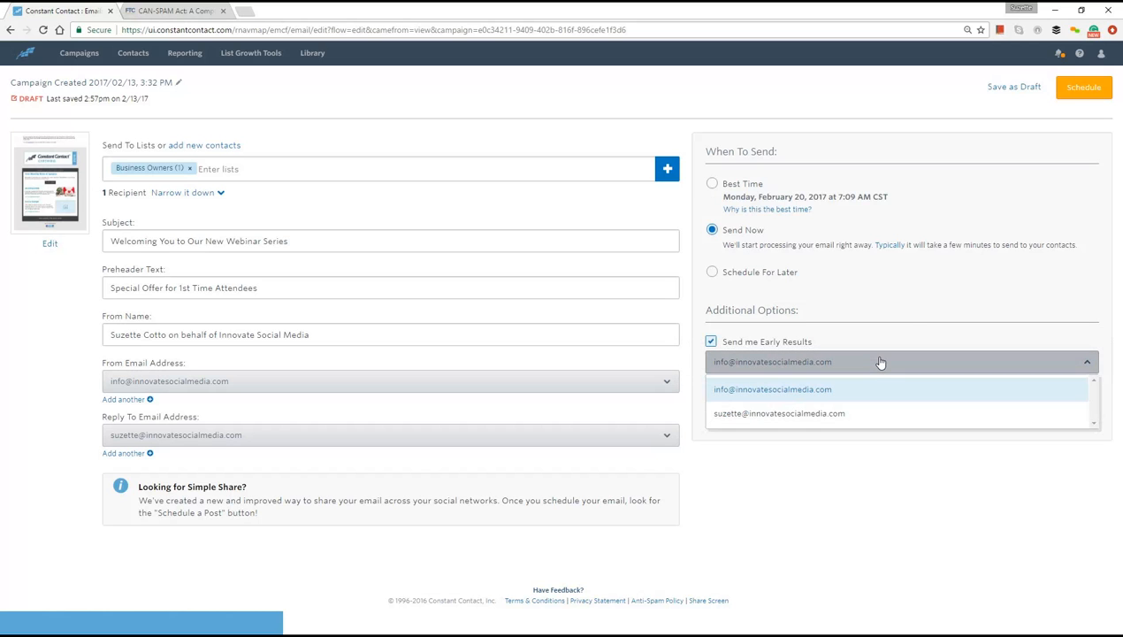
click(881, 362)
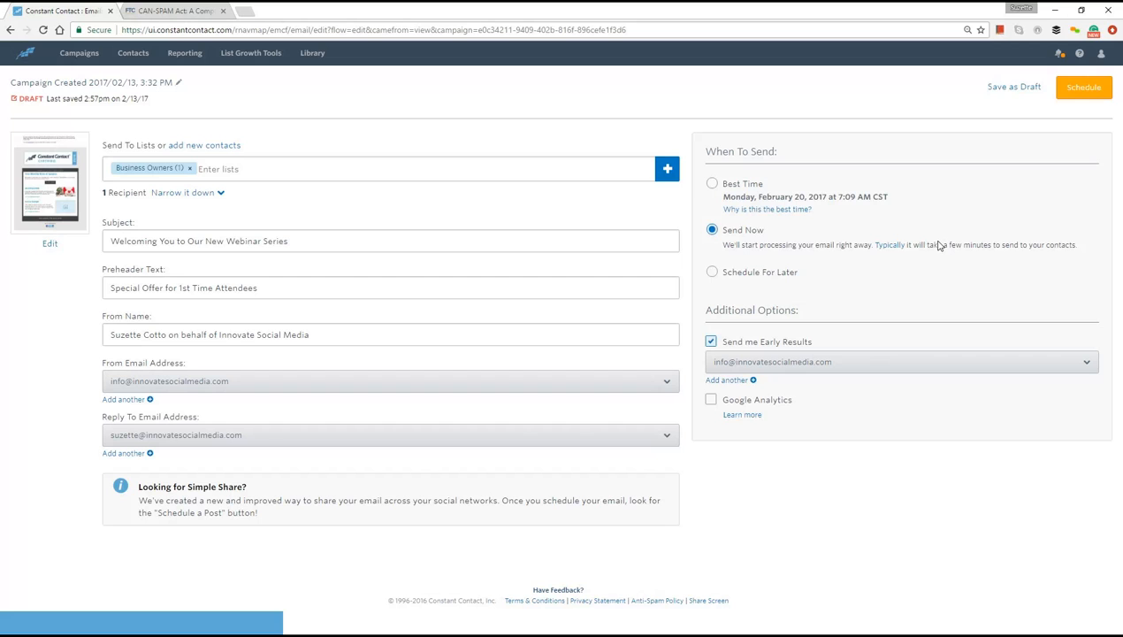
click(1085, 89)
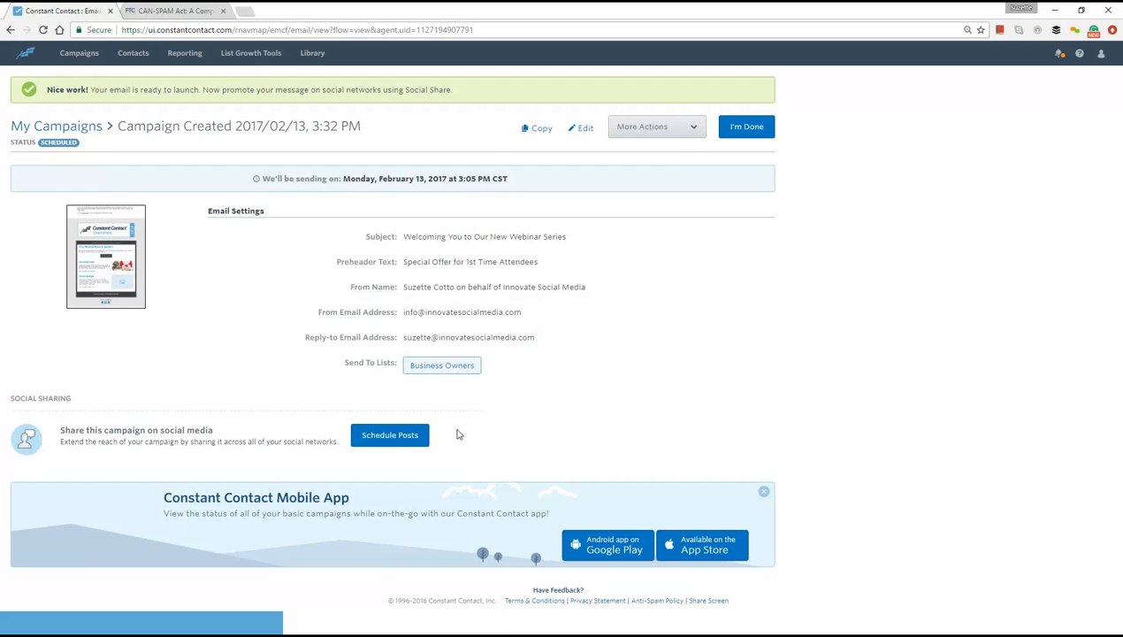
- Start scheduling social posts for the campaign and add a second post for today
click(390, 435)
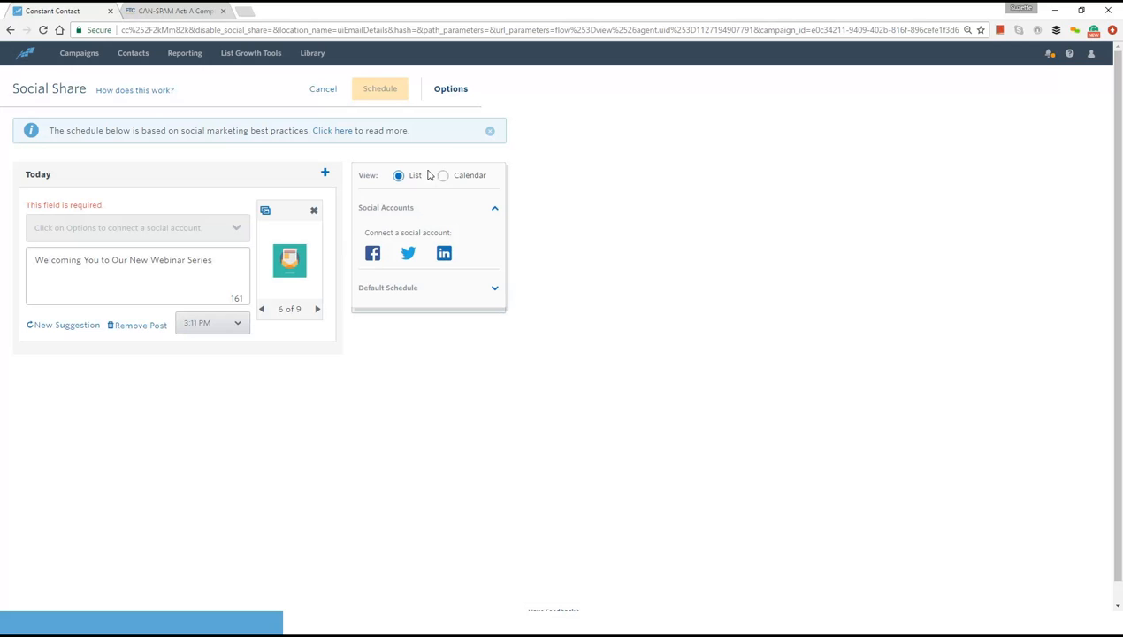
click(452, 95)
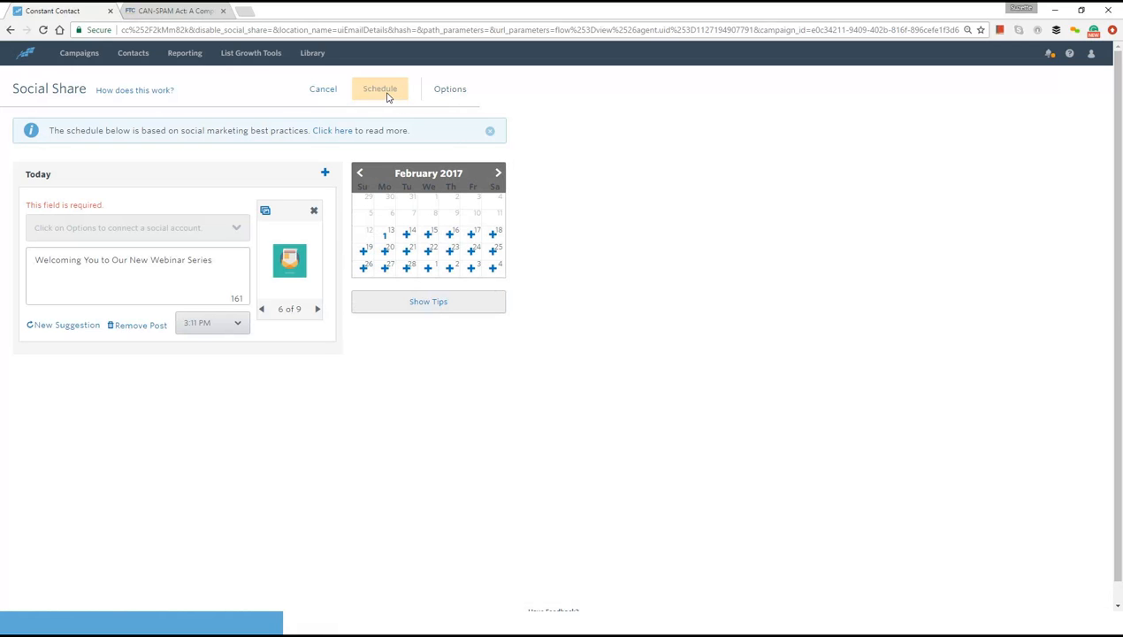
click(324, 174)
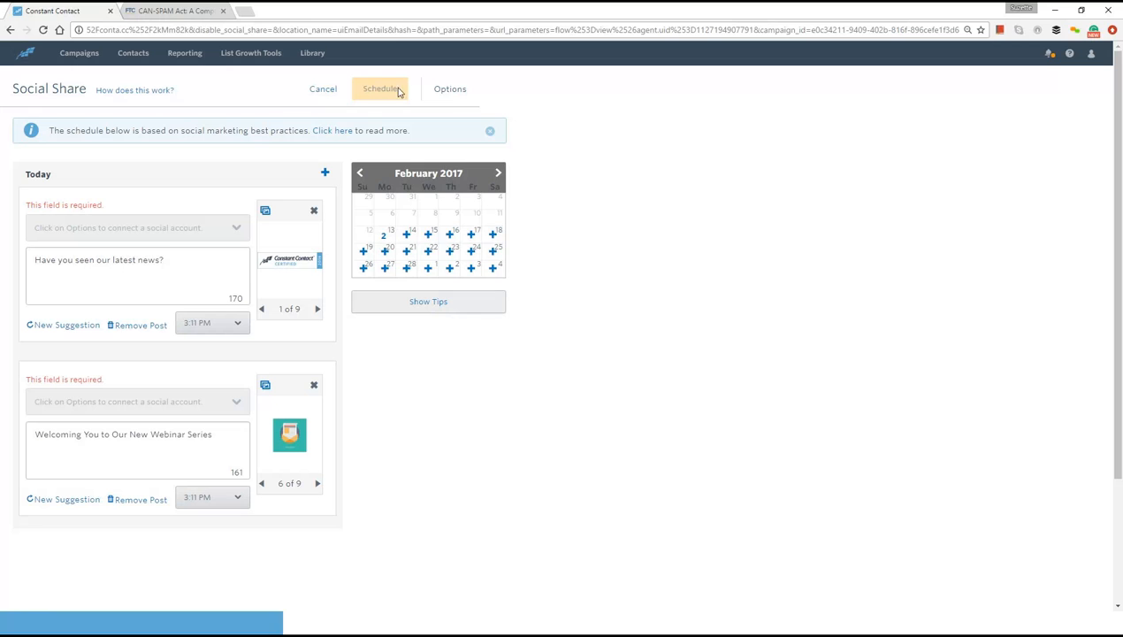
- Connect the Innovate Social Media Facebook page and authorize the Twitter account for social sharing
click(448, 93)
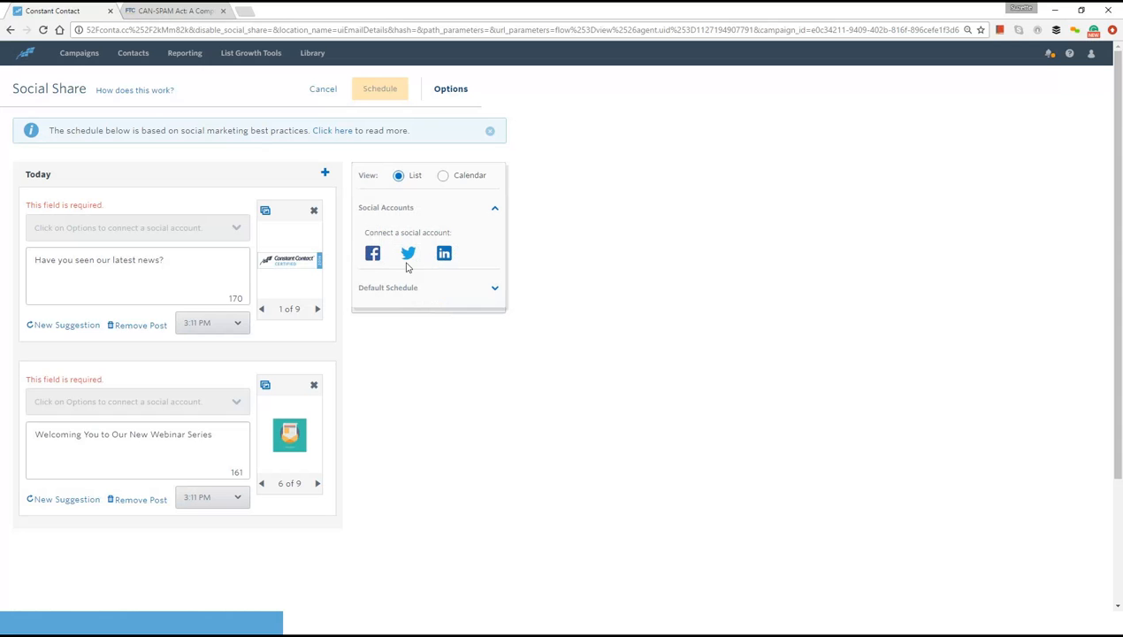
click(370, 255)
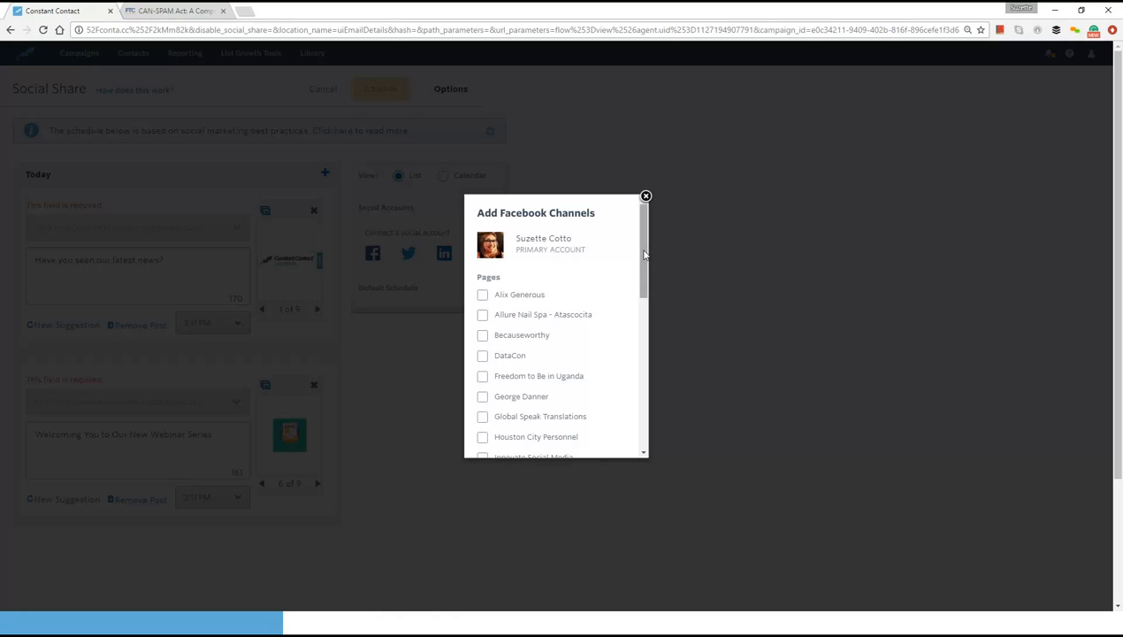
drag(644, 254, 632, 305)
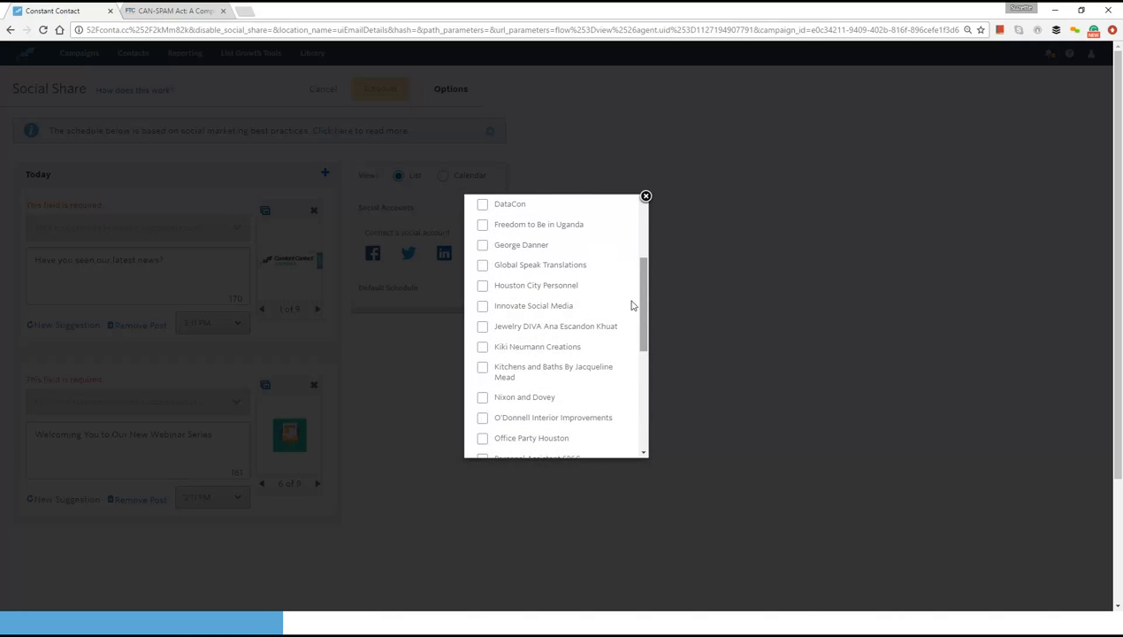
click(483, 306)
drag(642, 291, 640, 392)
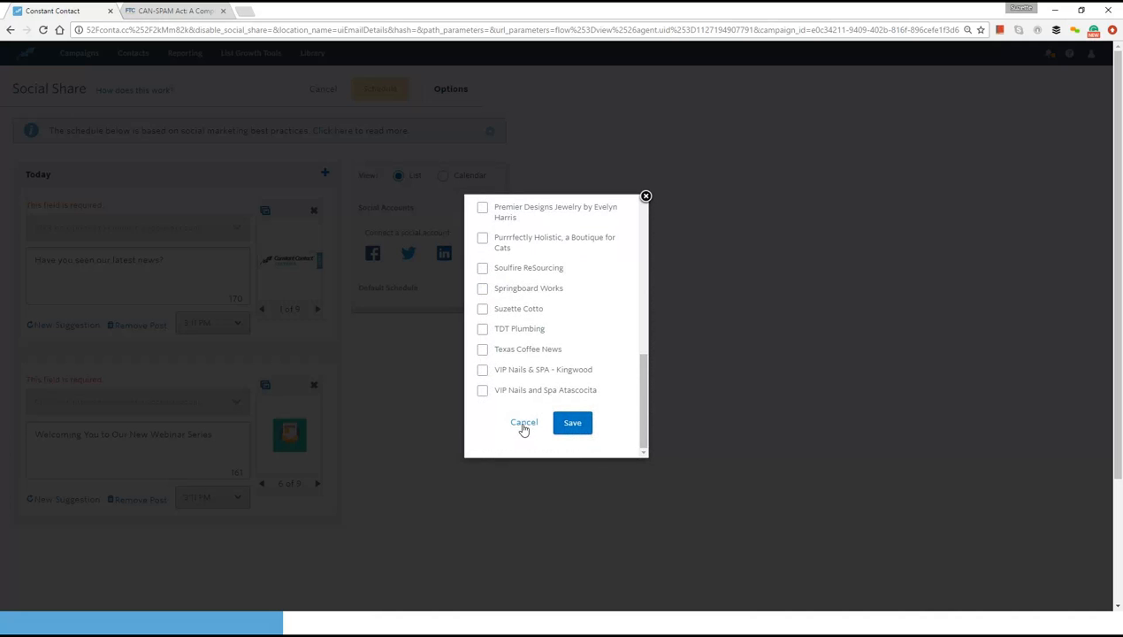
click(572, 424)
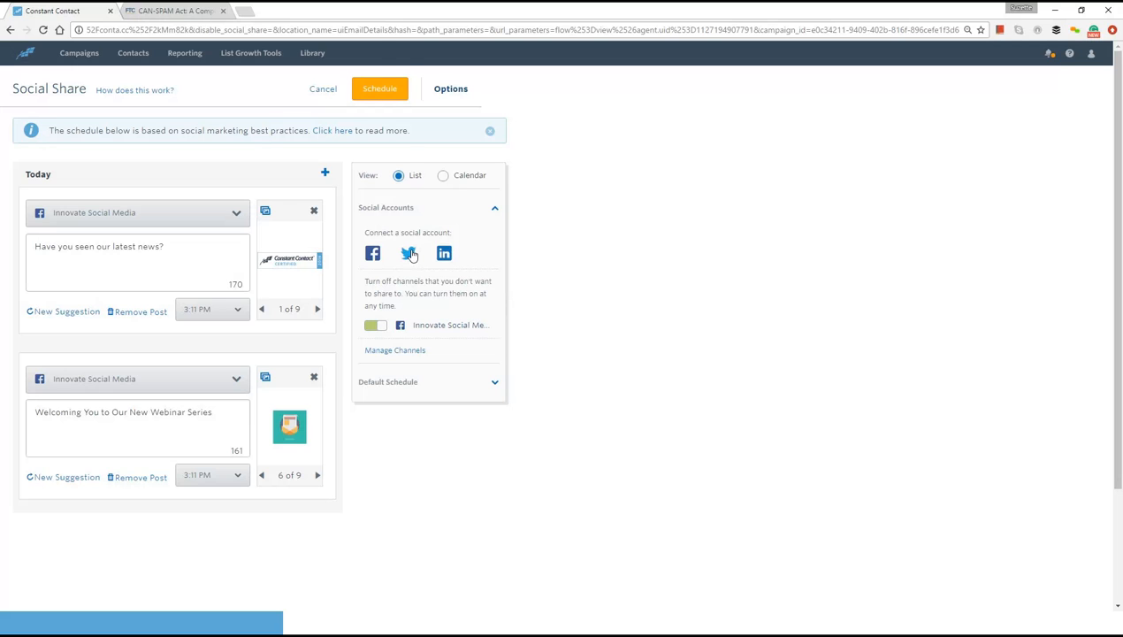
click(410, 255)
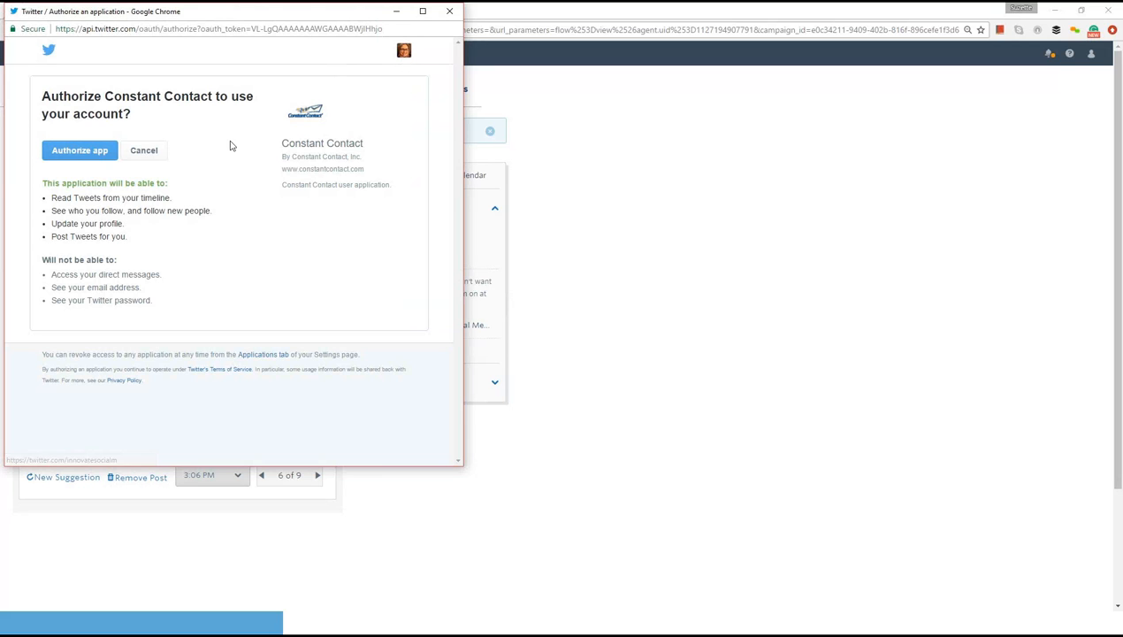
click(80, 151)
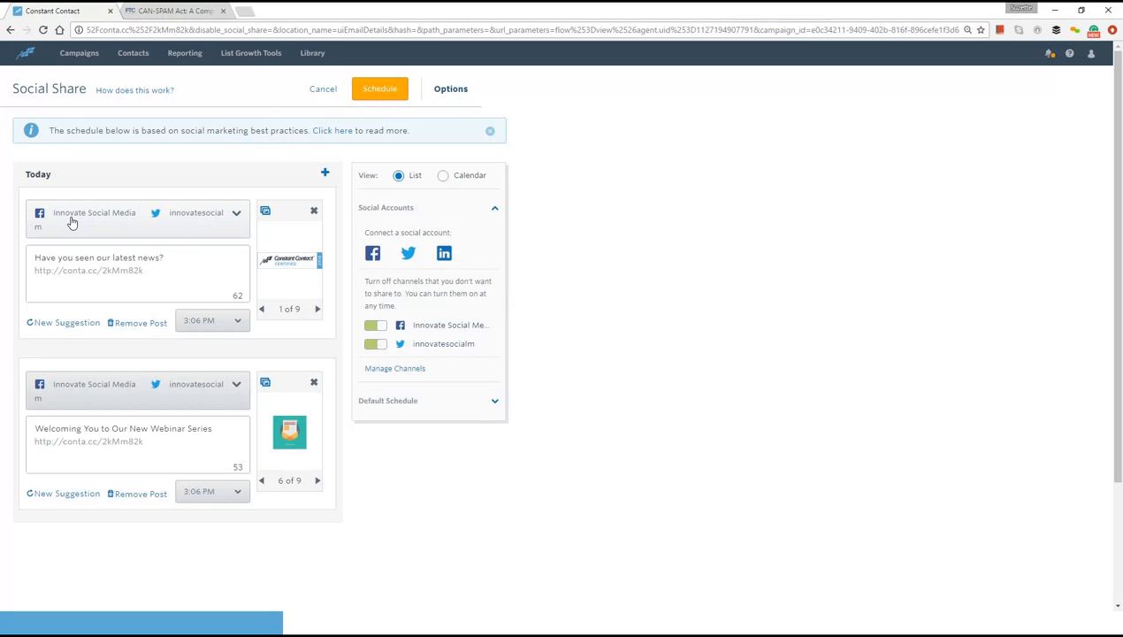
- Replace the first social post's message with "Join our Marketing Webinar for VIP's", keeping the campaign link
click(183, 257)
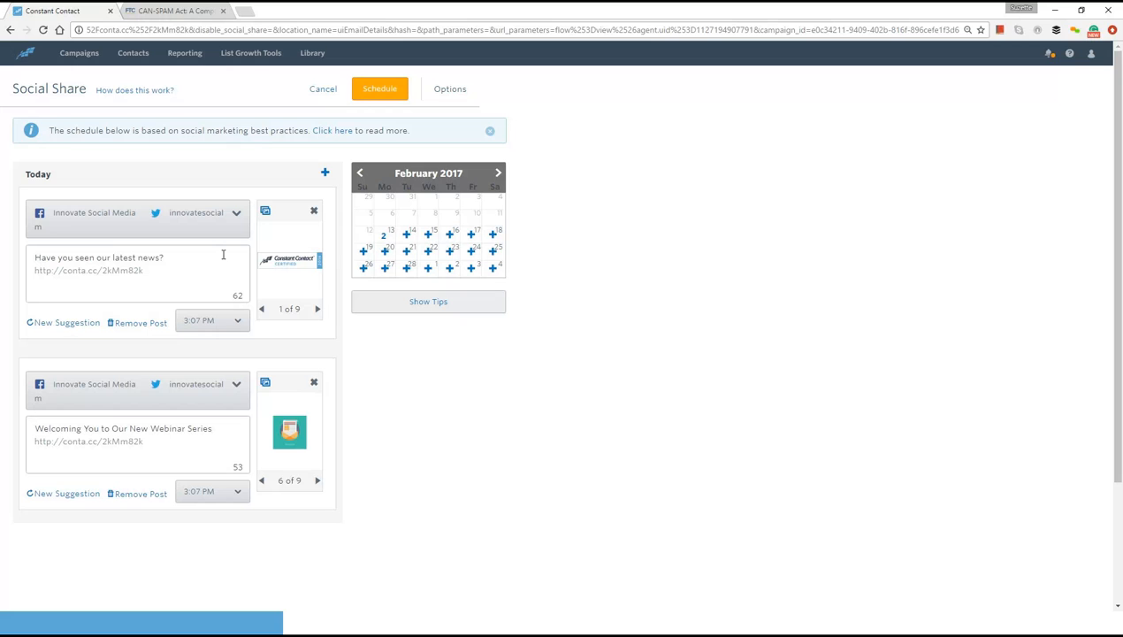
key(BackSpace)
key(BackSpace)
key(BackSpace)
key(BackSpace)
key(BackSpace)
key(BackSpace)
key(BackSpace)
key(BackSpace)
key(BackSpace)
key(BackSpace)
key(BackSpace)
key(BackSpace)
key(BackSpace)
key(BackSpace)
key(BackSpace)
key(BackSpace)
key(BackSpace)
key(BackSpace)
key(BackSpace)
key(BackSpace)
key(BackSpace)
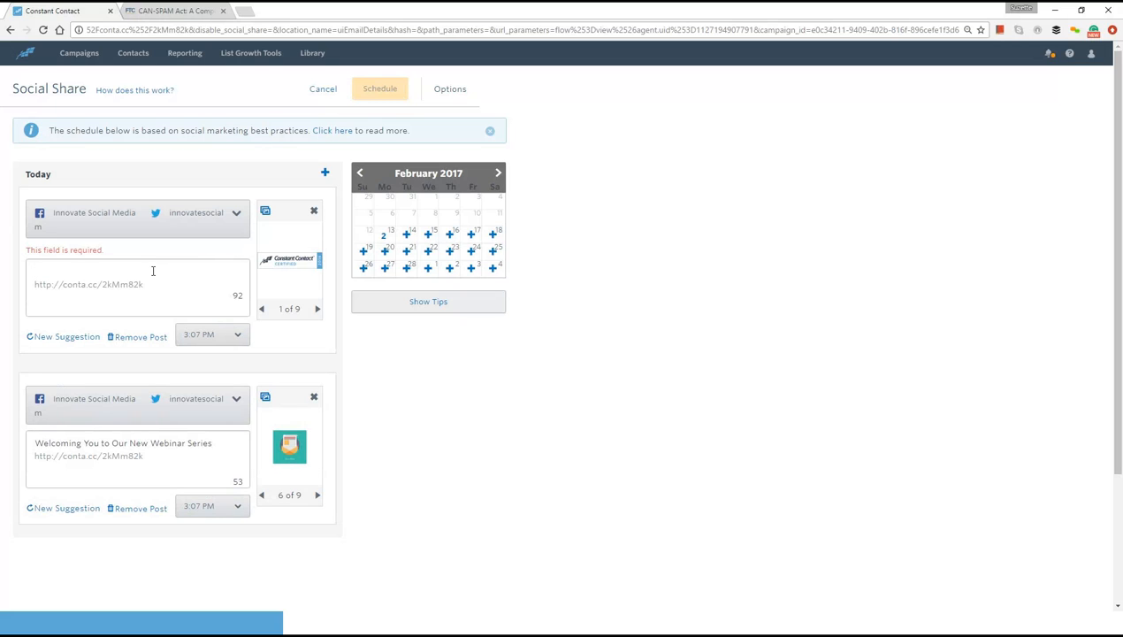
text(Join our)
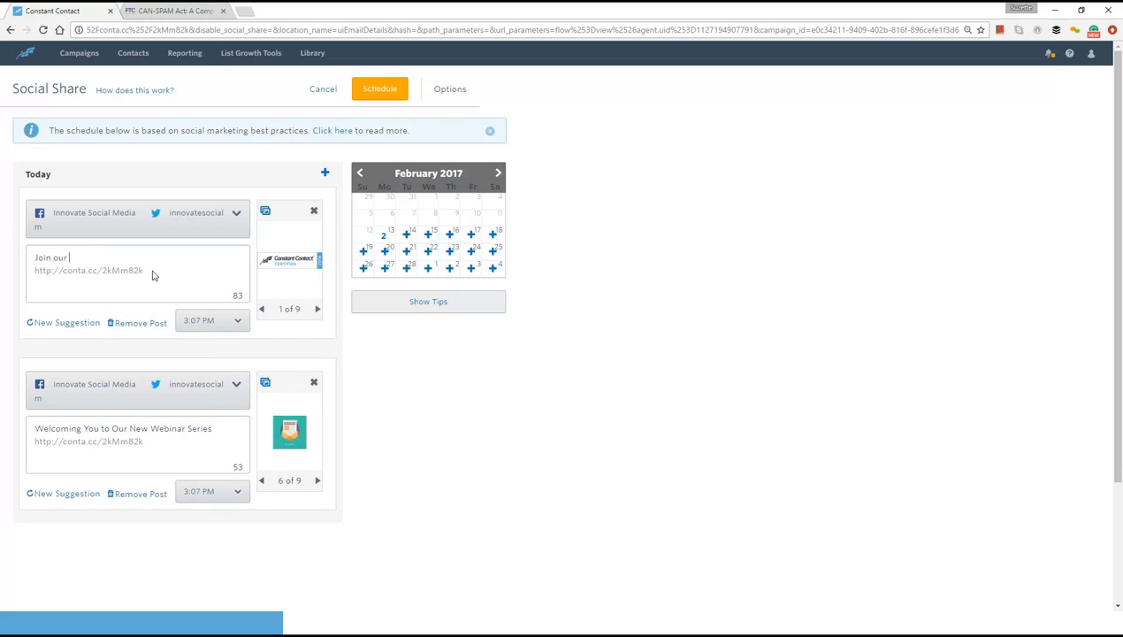
text( Marketing Webinar)
key(BackSpace)
key(BackSpace)
text(nar for VIP's)
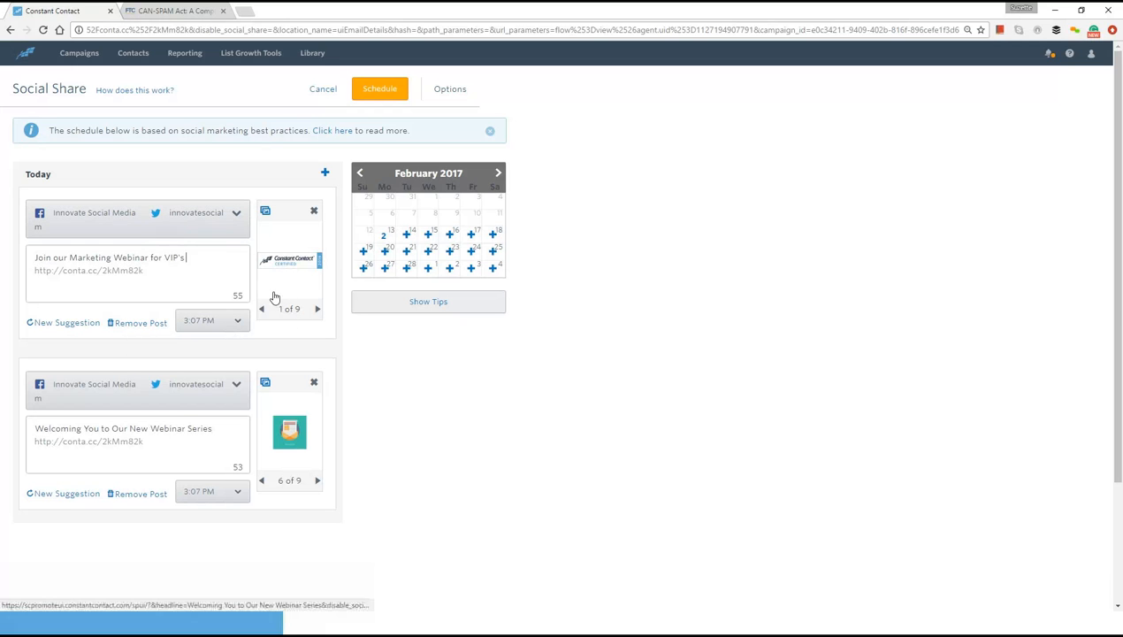
- Set the first social post's publishing time to 9:00 PM
click(236, 324)
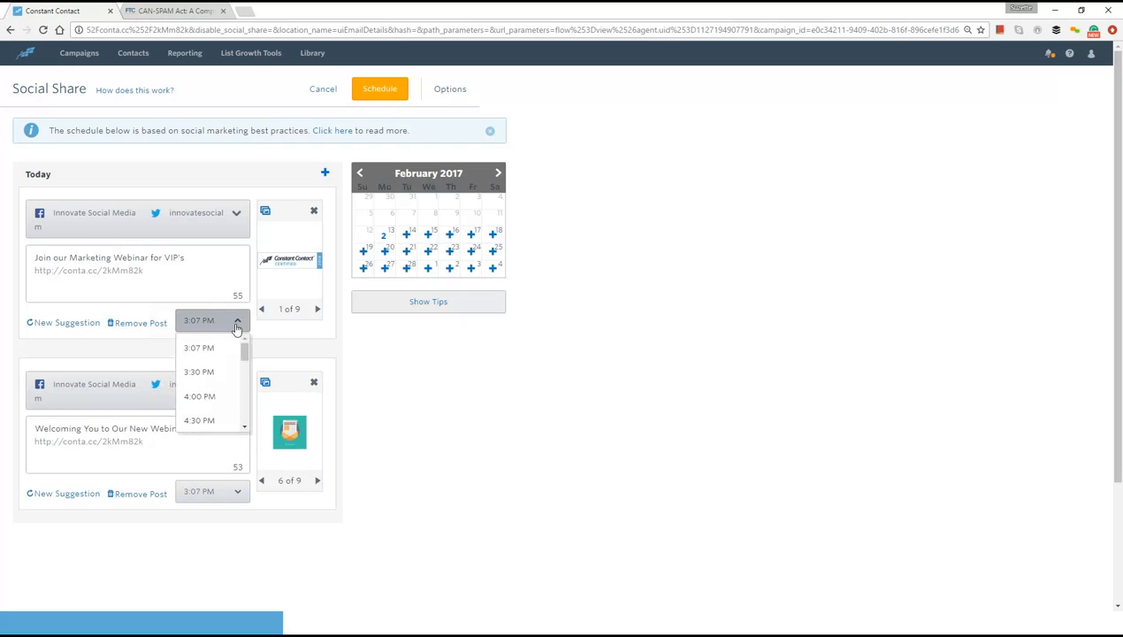
click(236, 328)
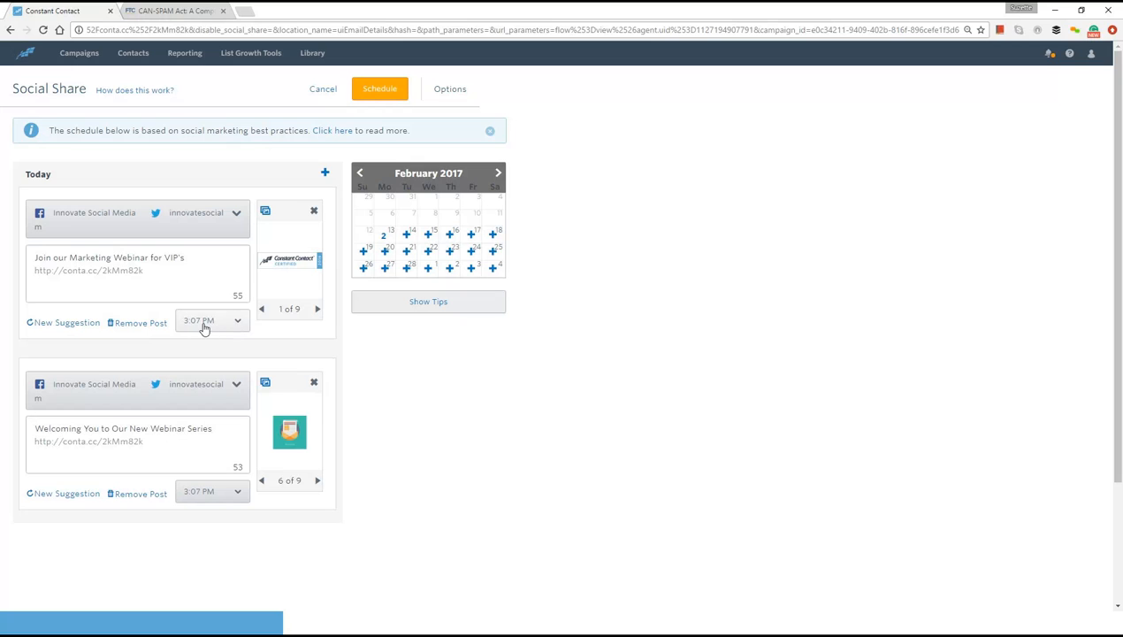
click(237, 324)
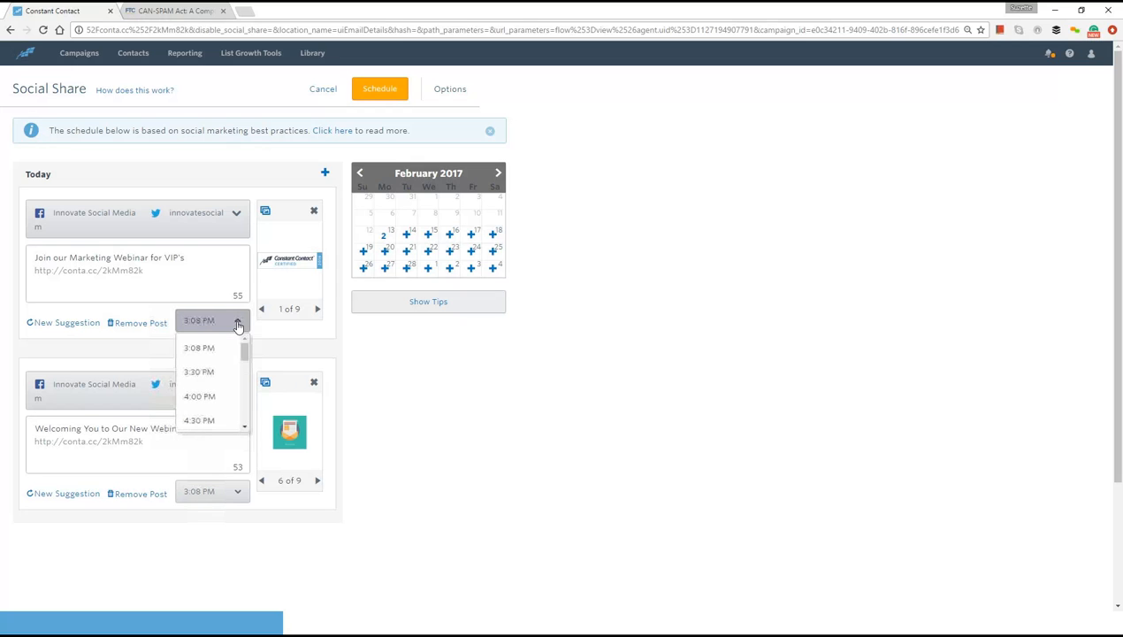
click(237, 323)
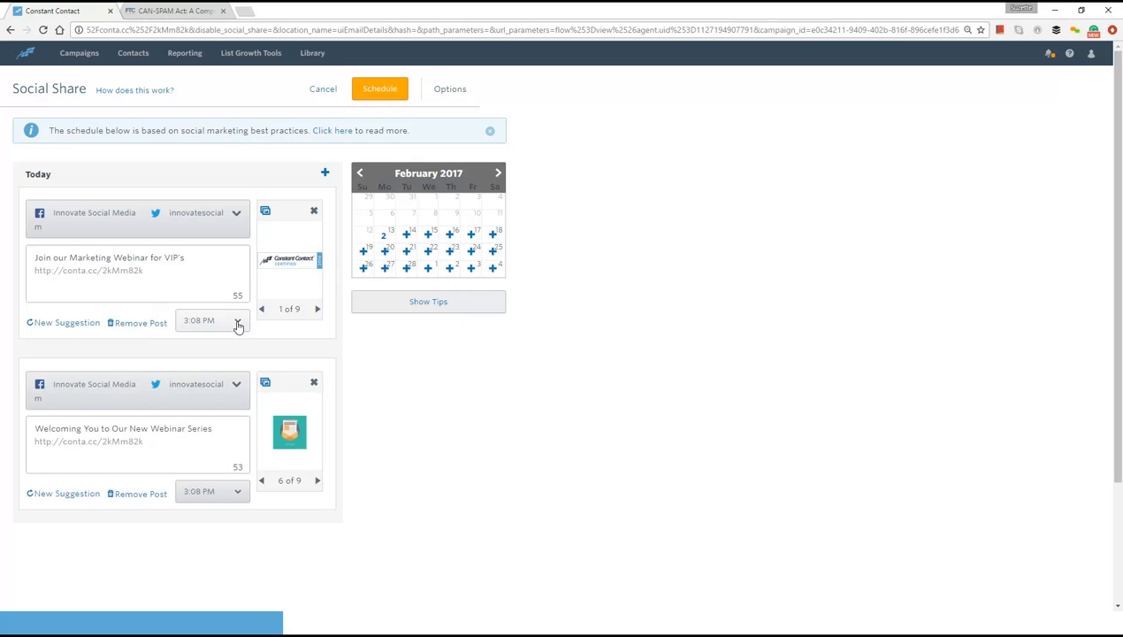
click(237, 324)
drag(245, 354, 246, 396)
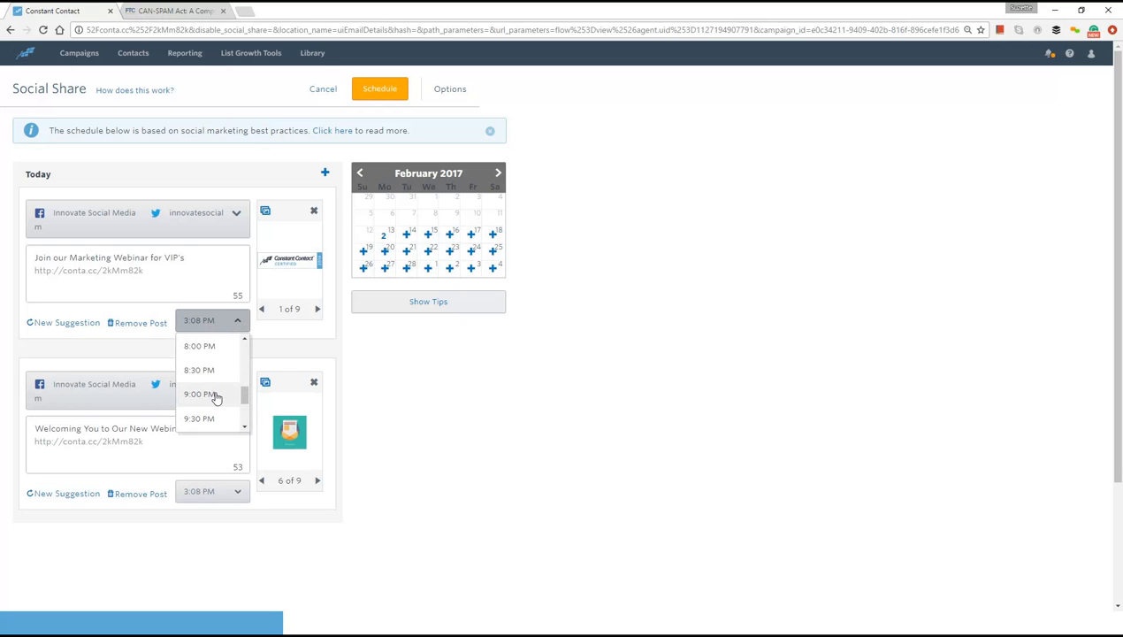
click(216, 396)
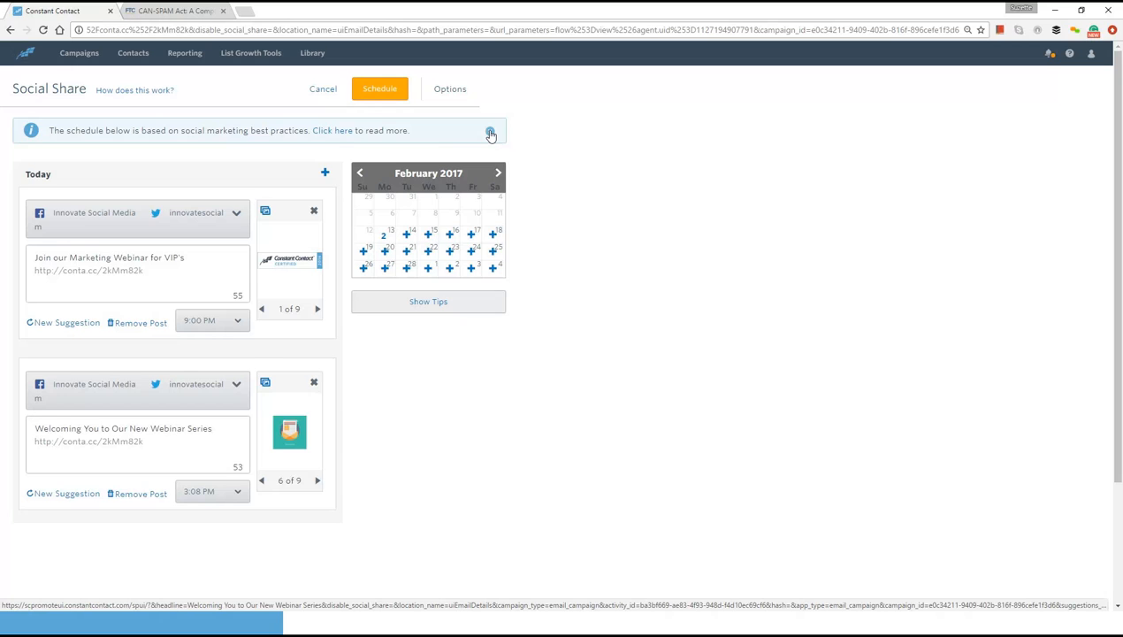
- Dismiss the best-practices notice, cancel Social Share without scheduling the posts, and finish with the scheduled campaign
click(490, 132)
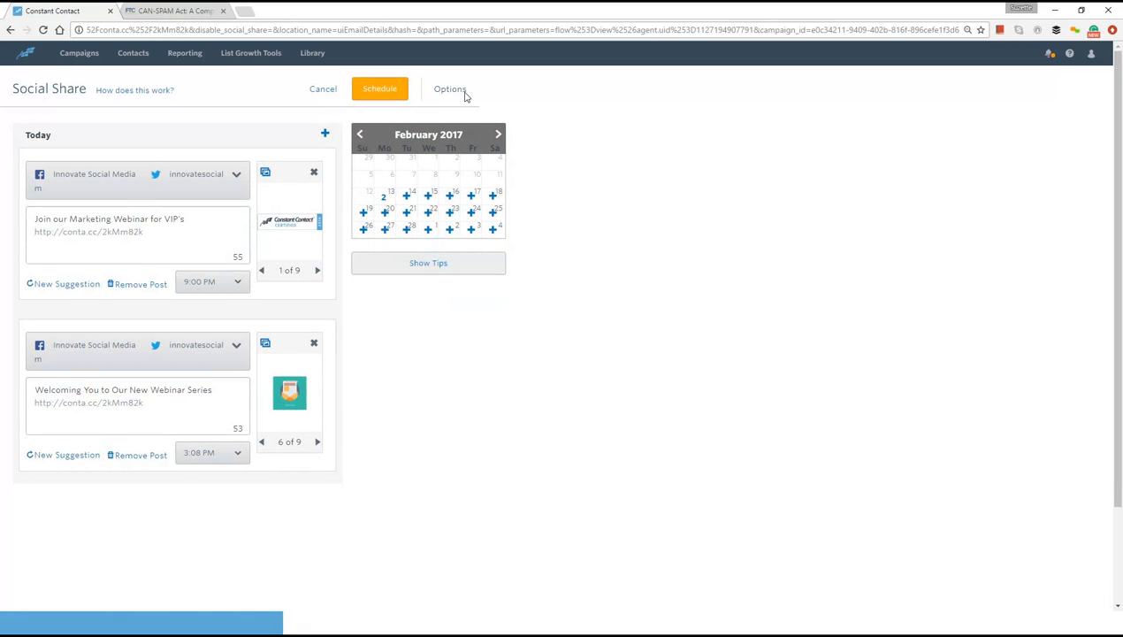
click(323, 90)
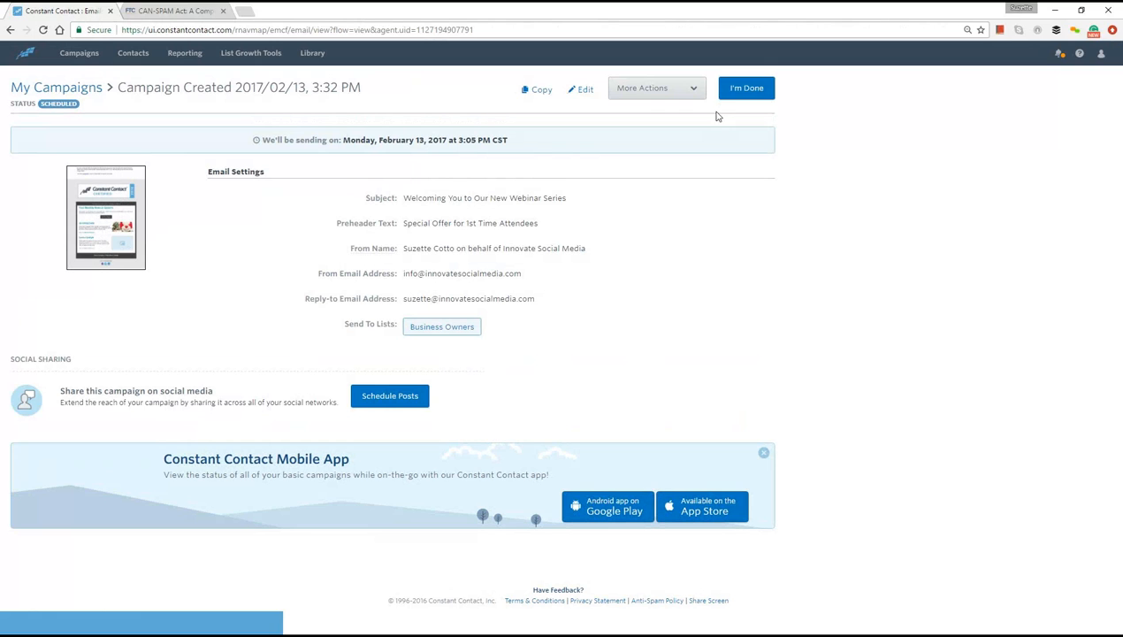
click(748, 90)
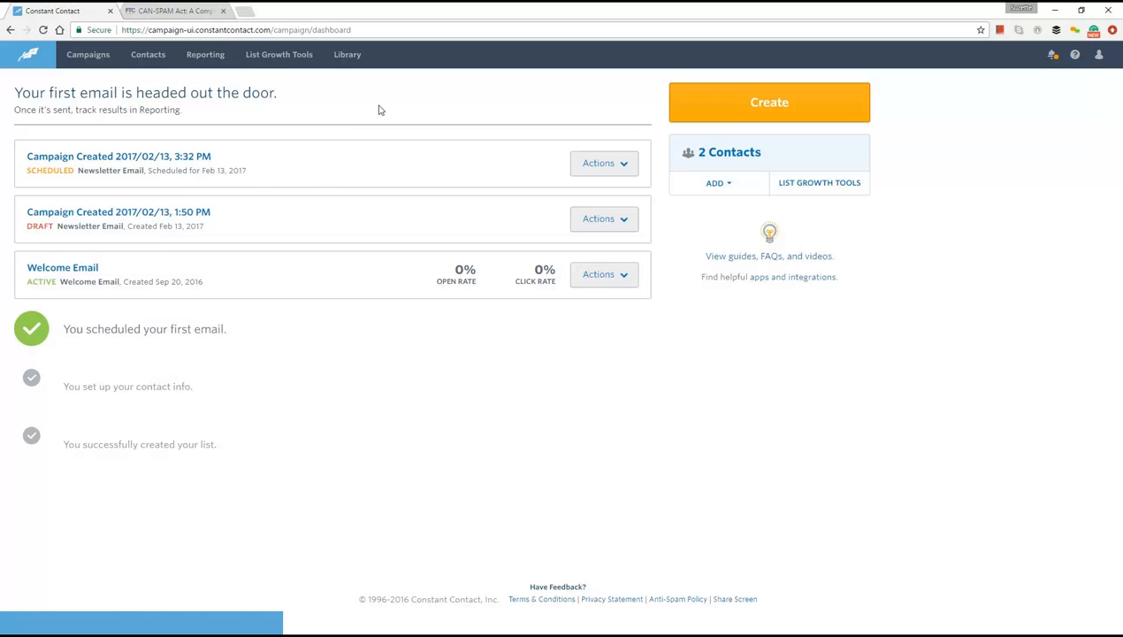
- Refresh the campaign dashboard and open Reporting to examine the campaign results
click(43, 30)
click(212, 58)
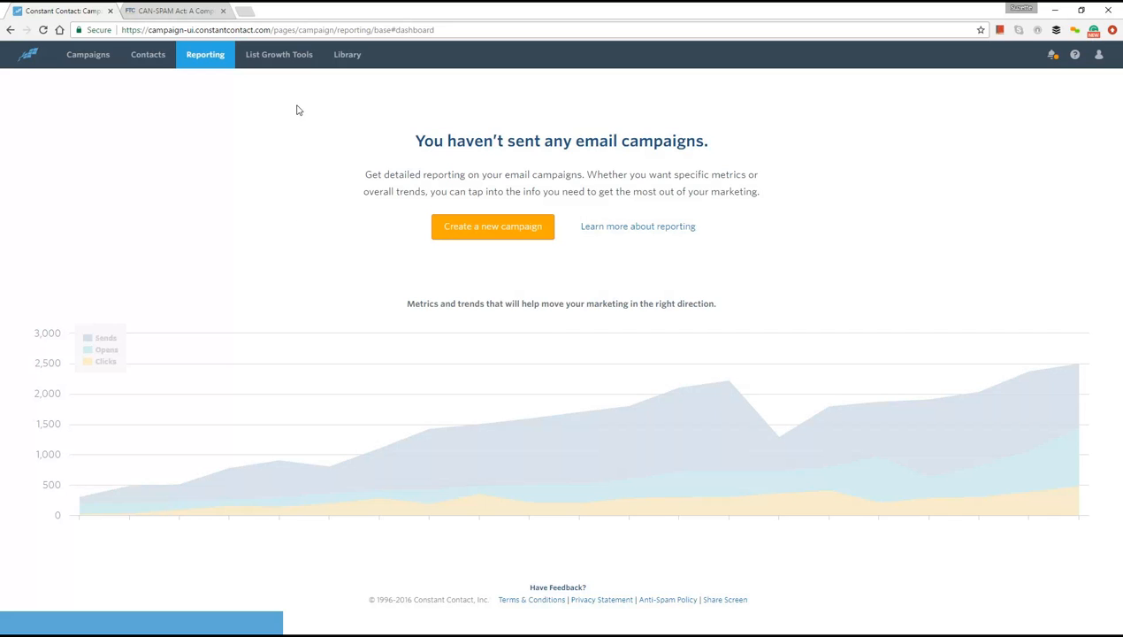
- Open the default Sign-Up Form from List Growth Tools and examine its details, contact fields and appearance settings
click(284, 56)
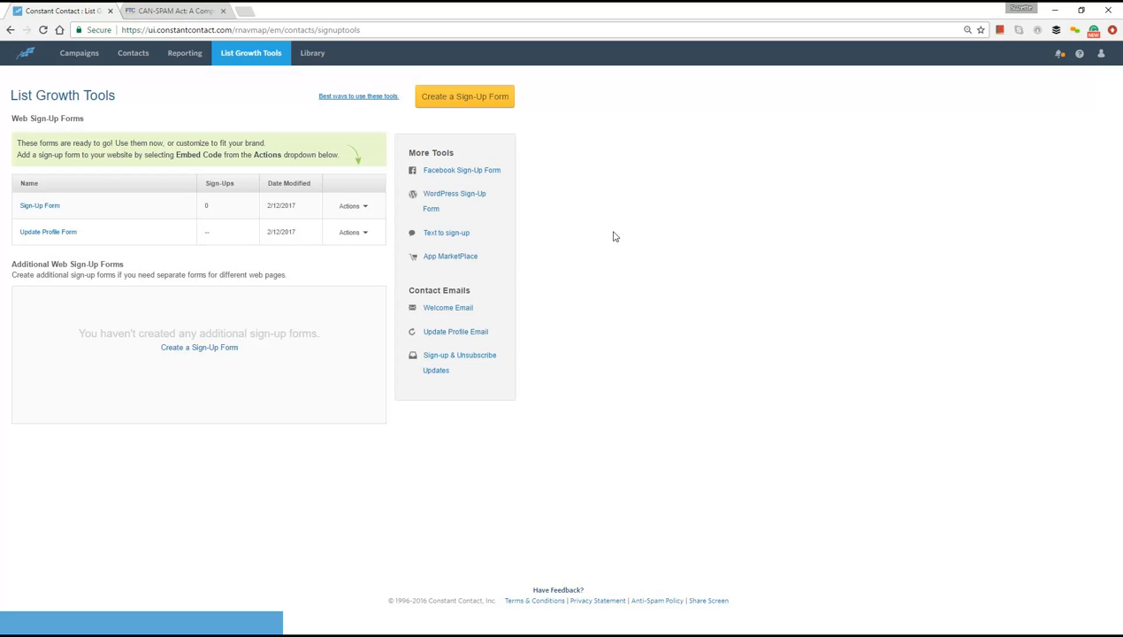
click(53, 208)
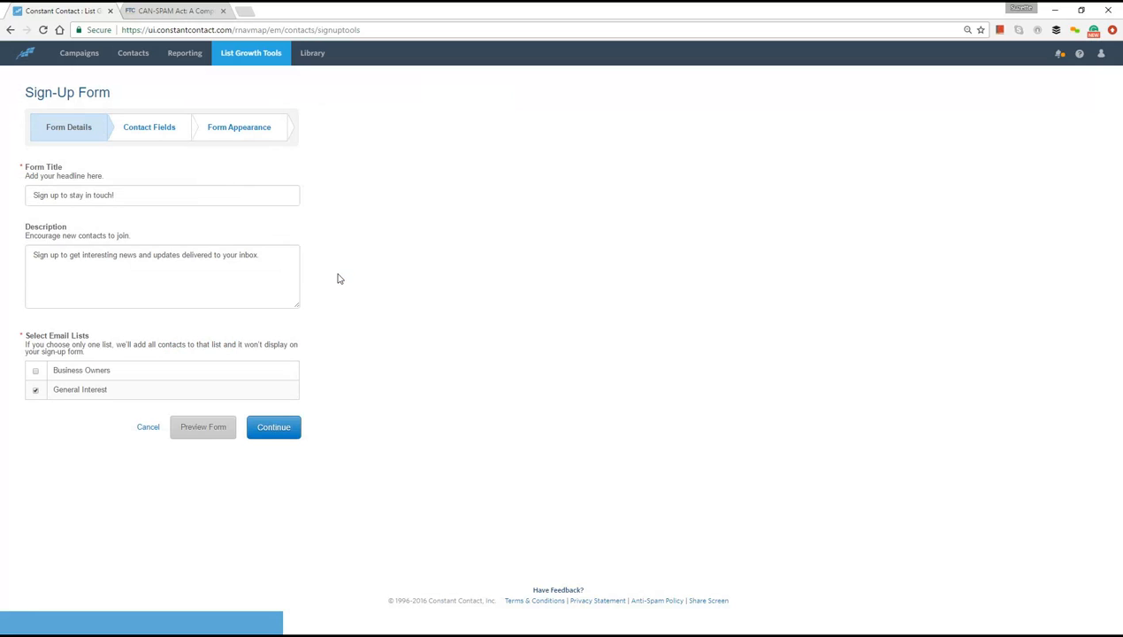
click(154, 131)
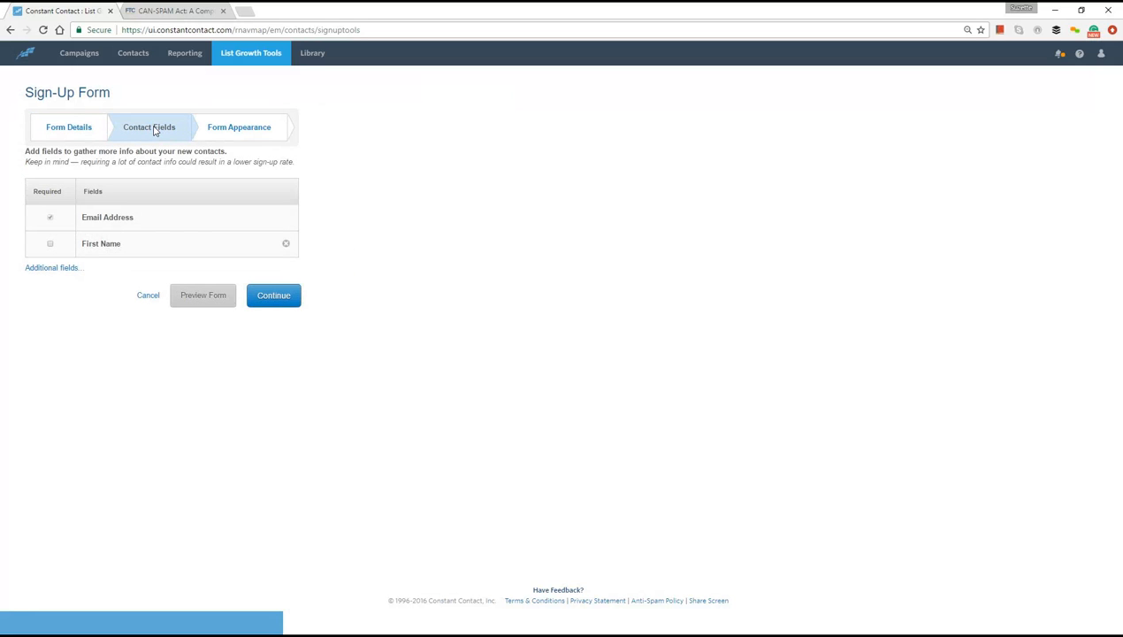
click(228, 132)
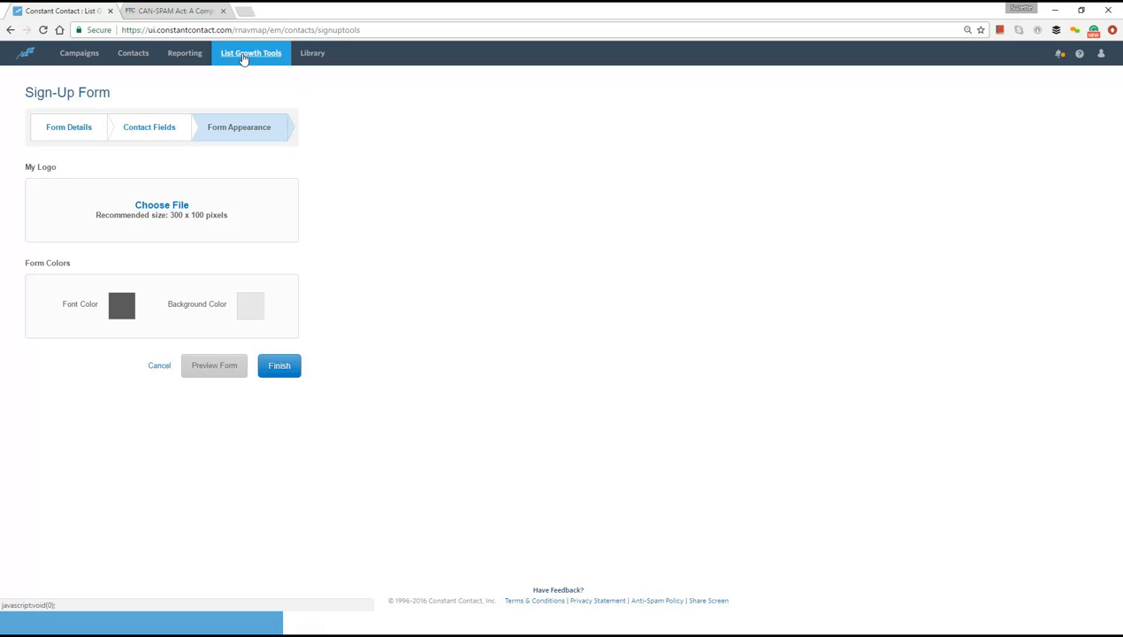
- Turn on Text-to-Join from List Growth Tools and select Business Owners as the list for saving its contacts
click(244, 56)
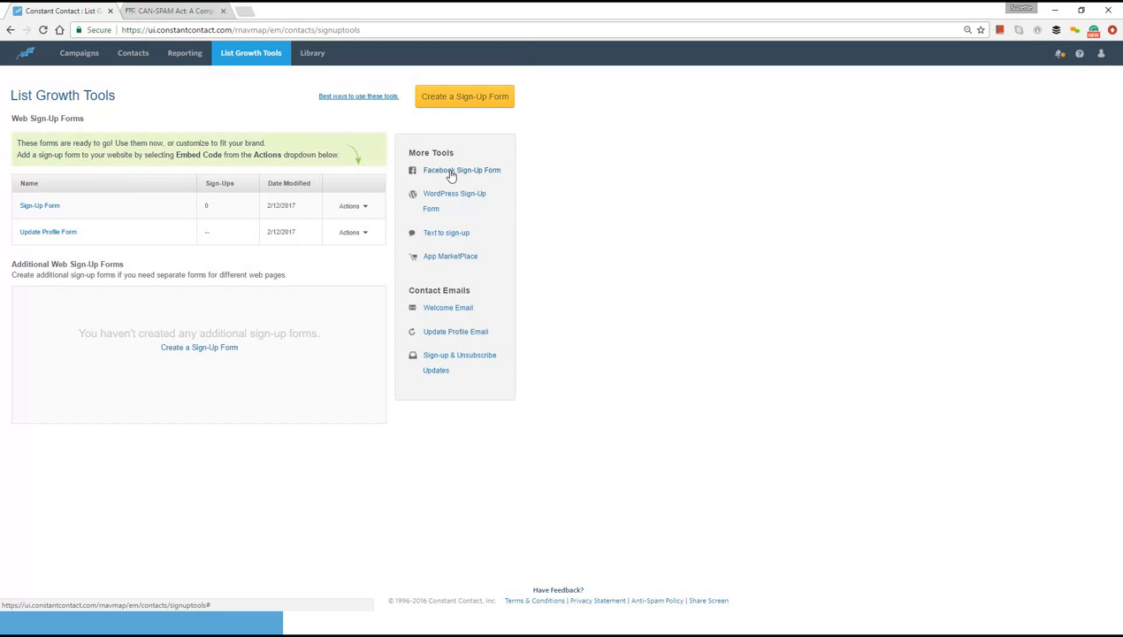
click(448, 234)
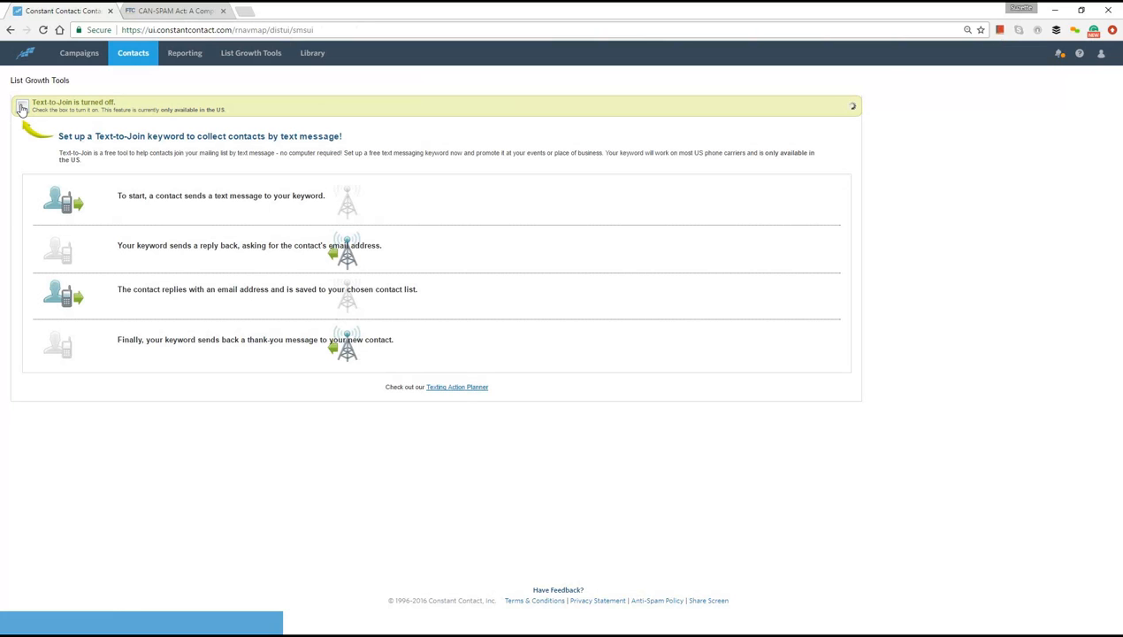
click(22, 108)
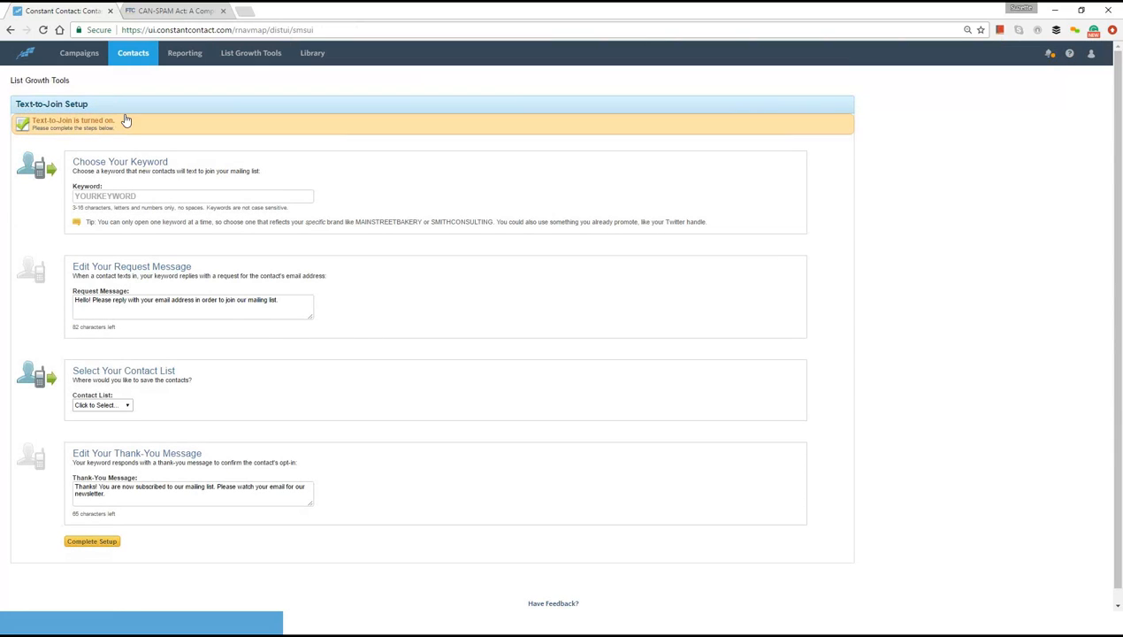
click(241, 194)
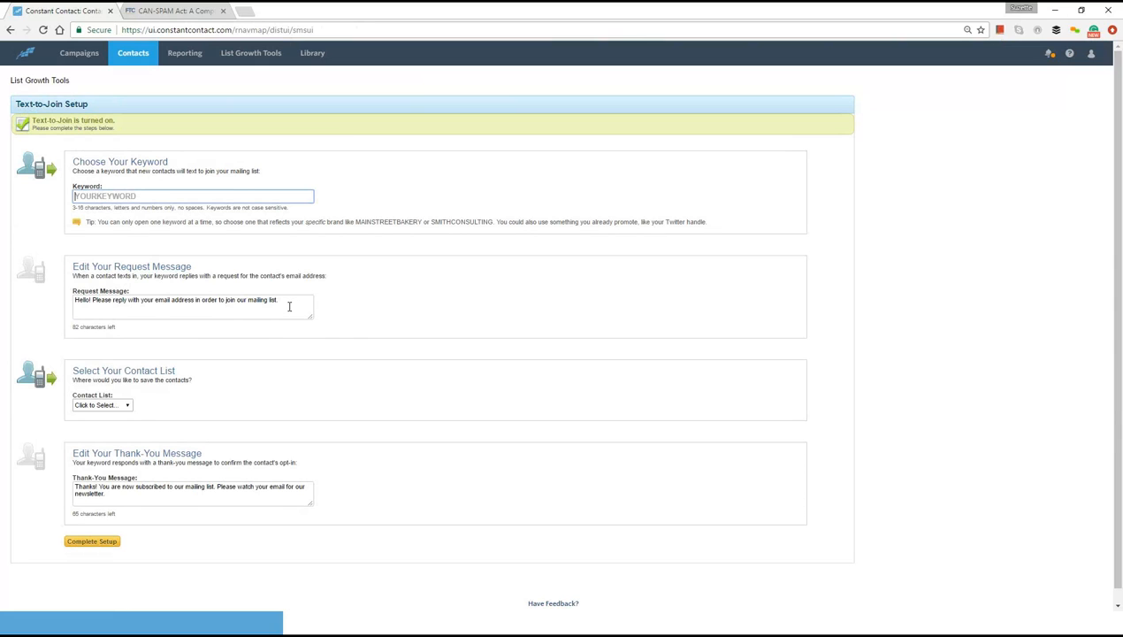
click(128, 406)
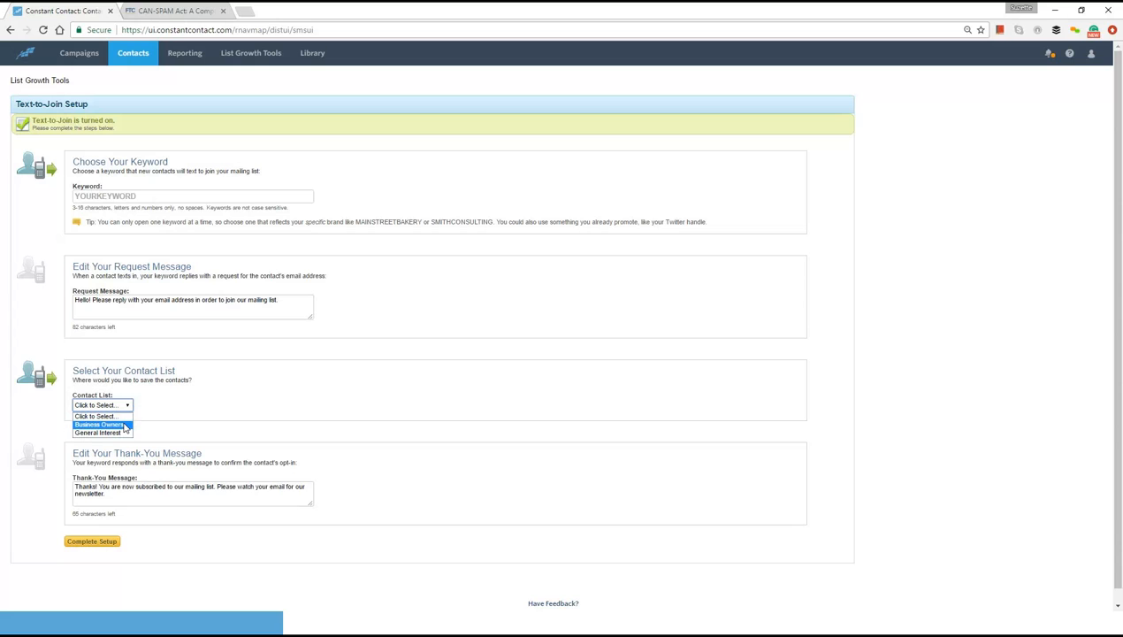
click(124, 424)
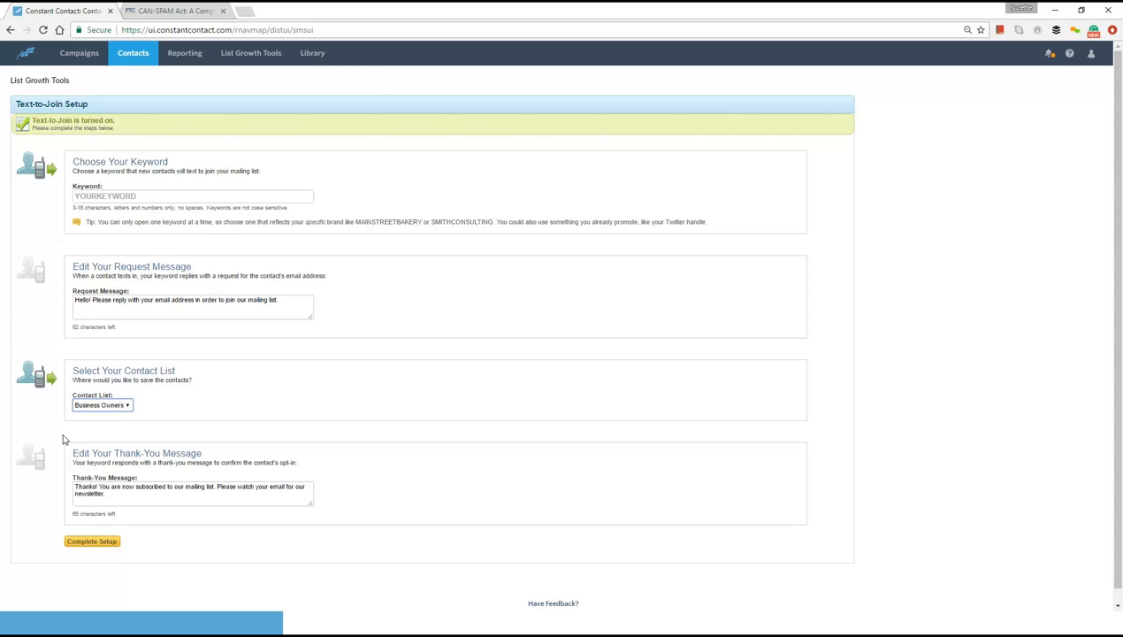
- Set the Text-to-Join keyword to MARGETGURU and complete the setup
click(93, 542)
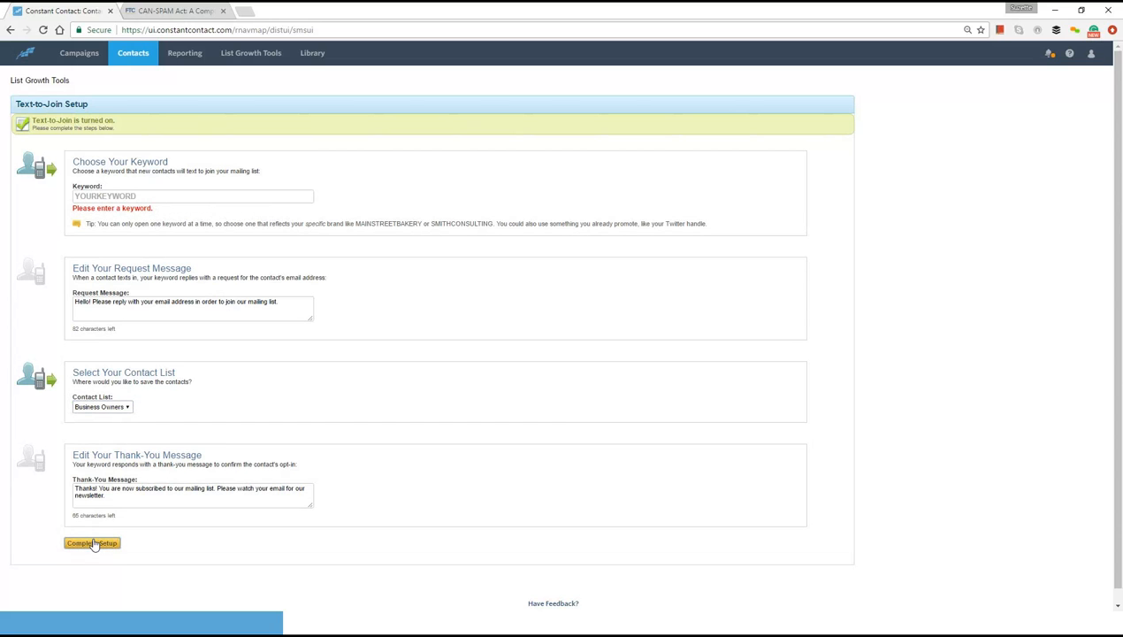
click(206, 196)
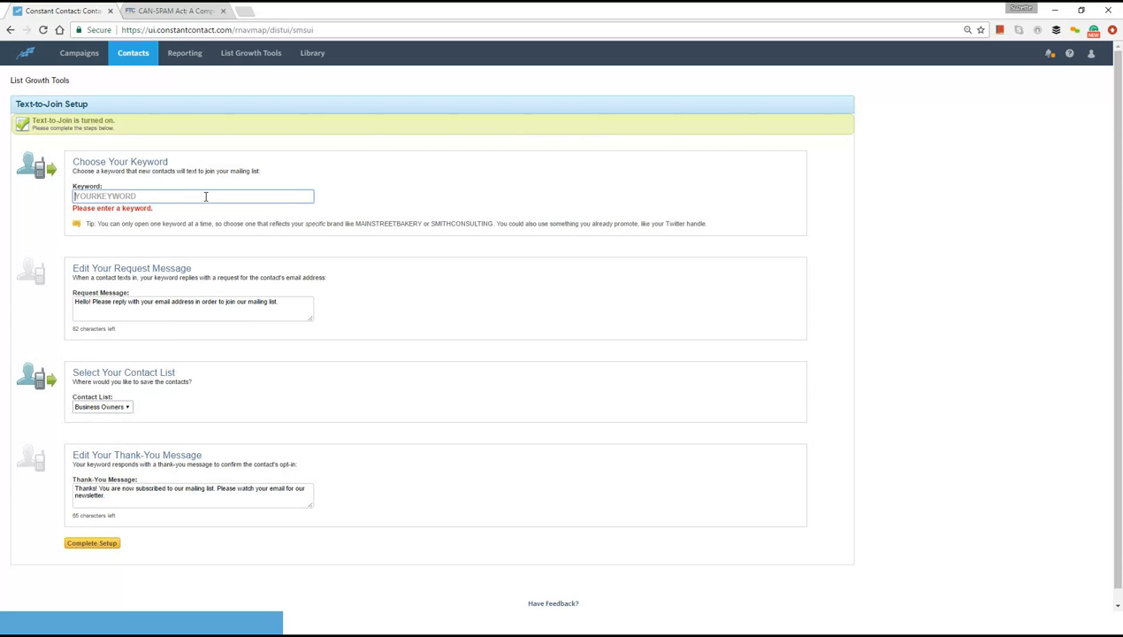
text(MARGETGURU)
click(101, 544)
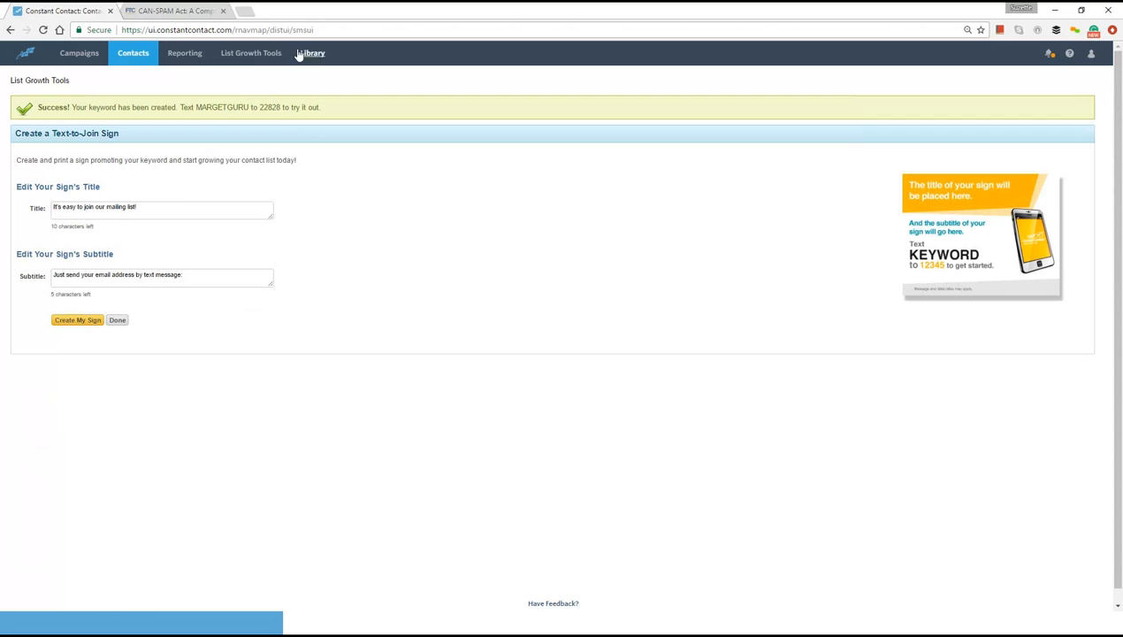
- Return to List Growth Tools and open the Welcome Email under the contact emails
click(251, 53)
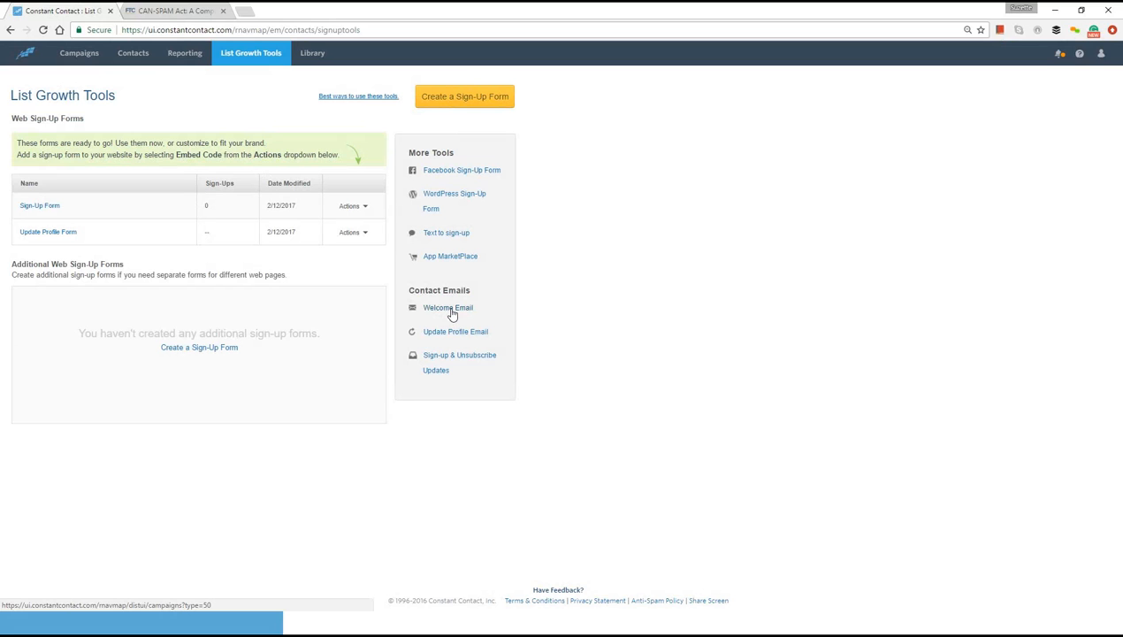
click(451, 313)
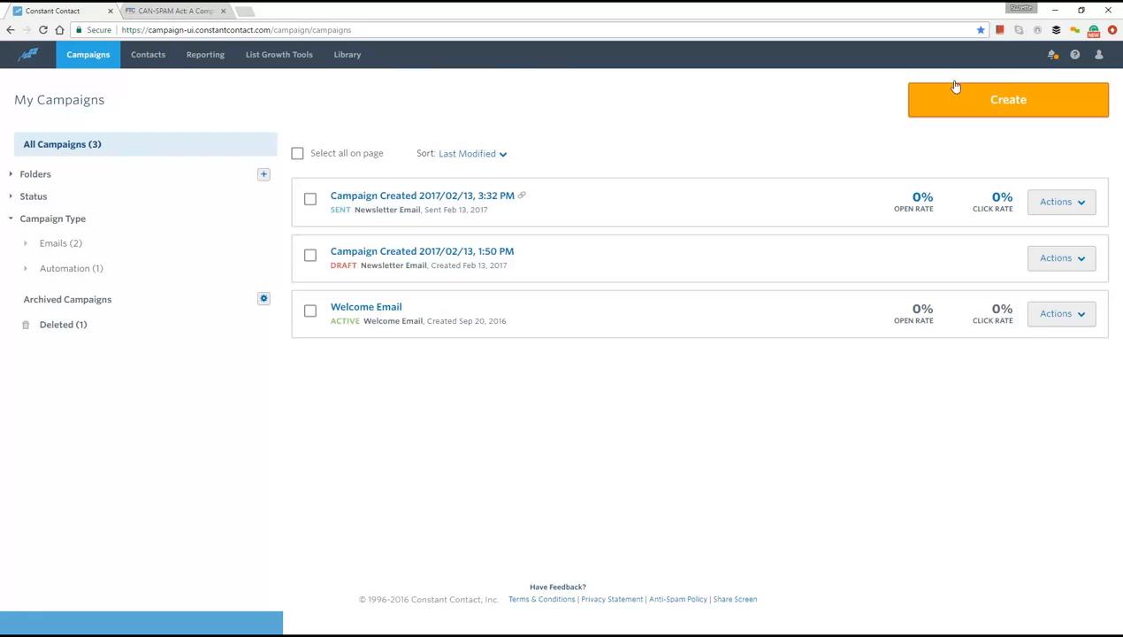
- Search the Library's stock image gallery for "cake" and examine the pro images and their prices
click(349, 56)
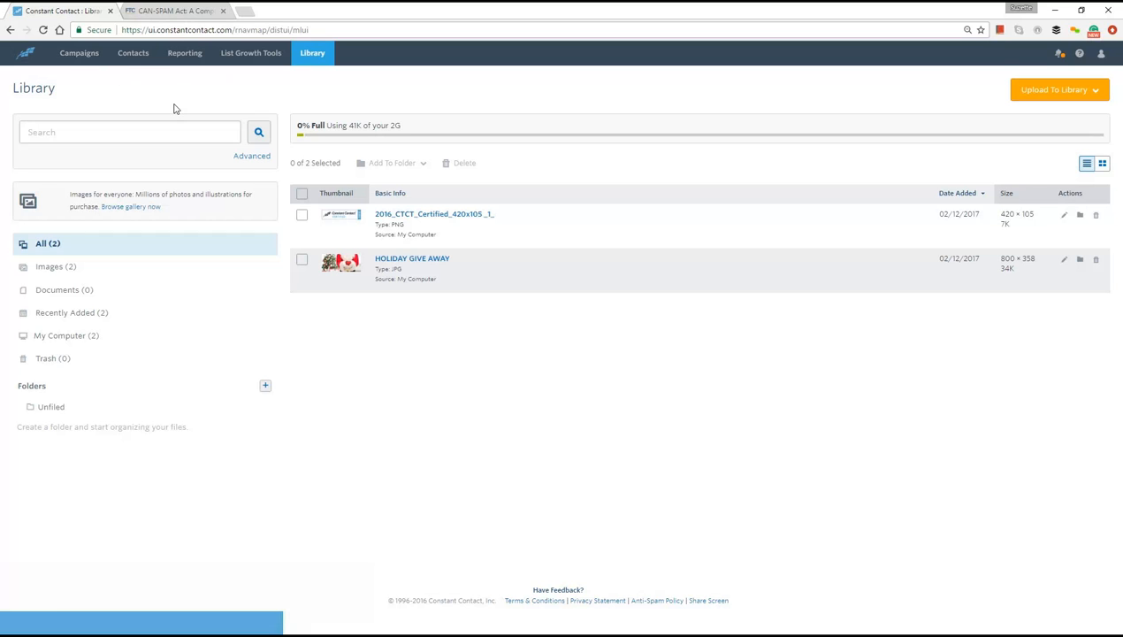
click(146, 206)
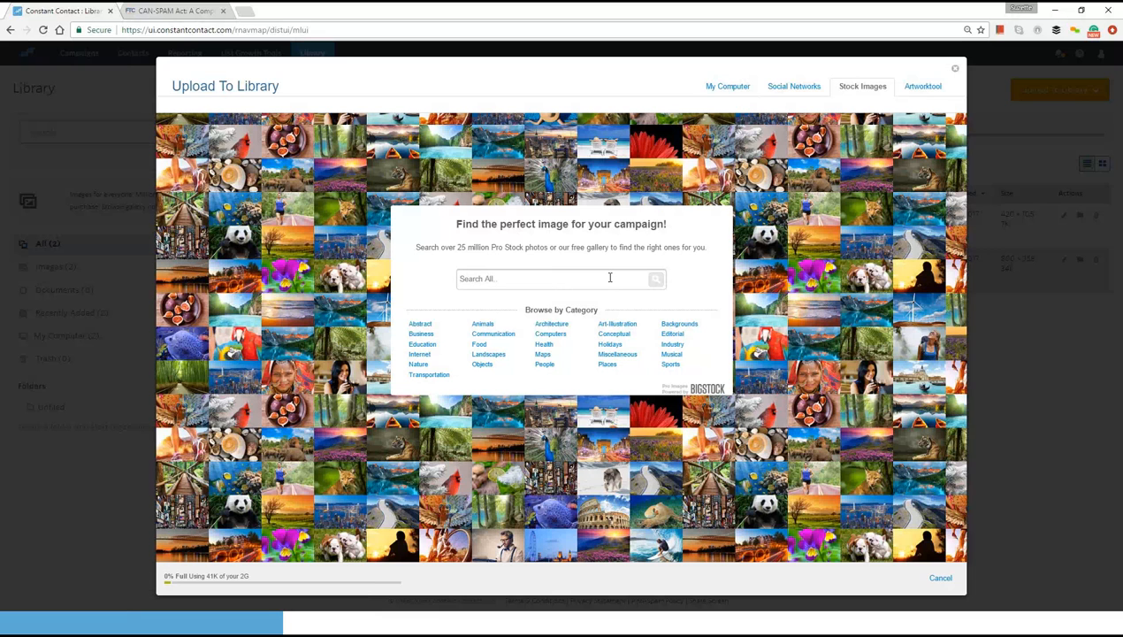
text(cake)
key(Return)
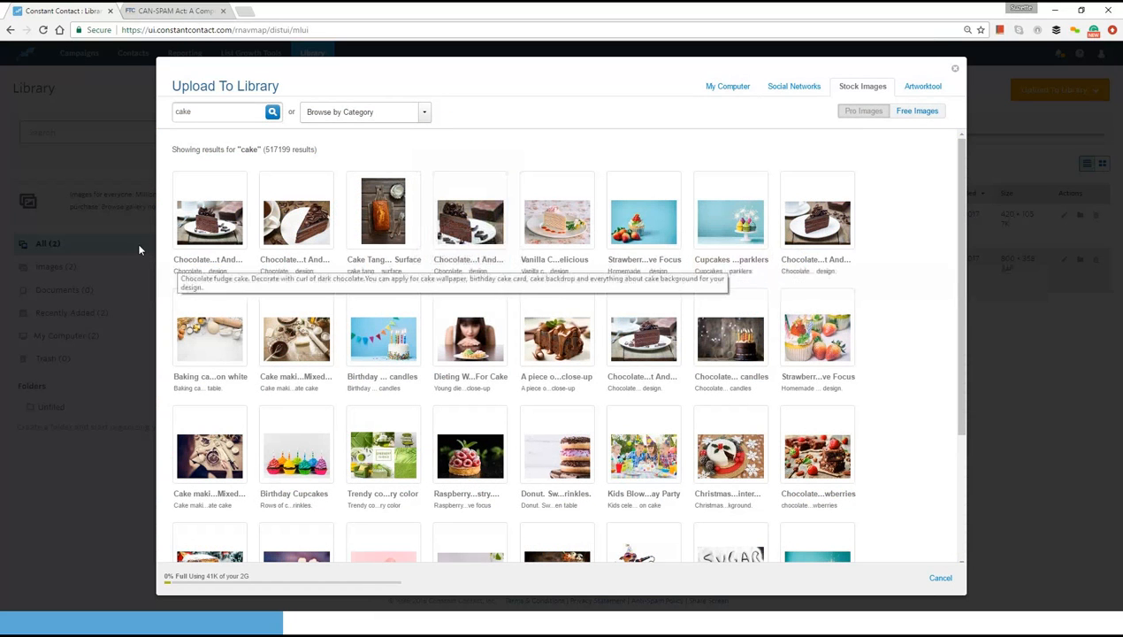
mouse_move(205, 216)
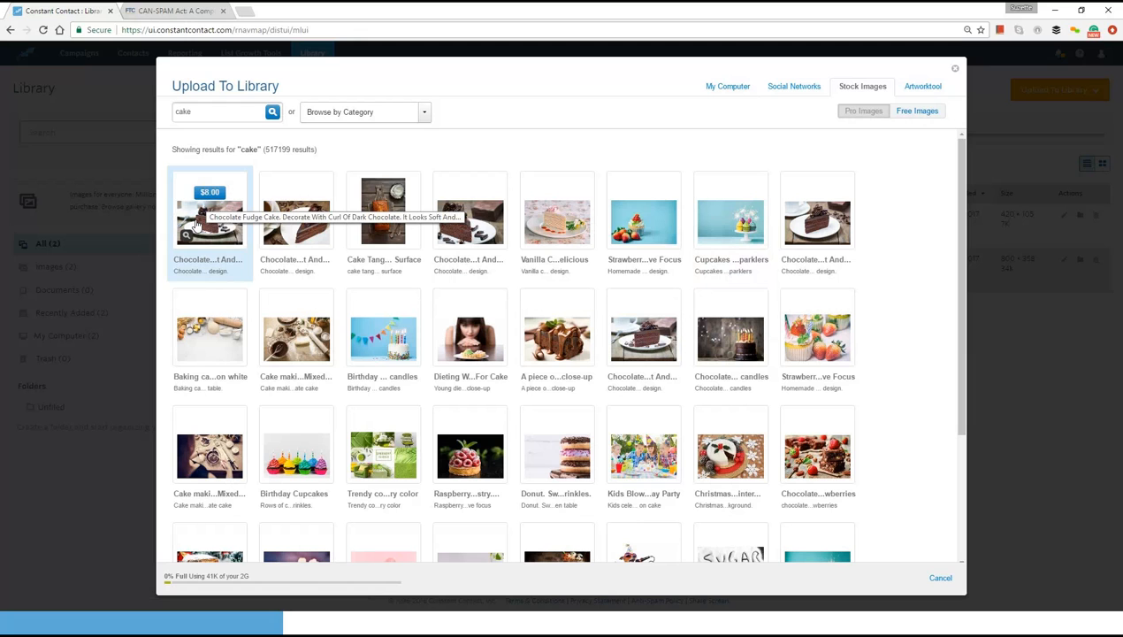
mouse_move(354, 225)
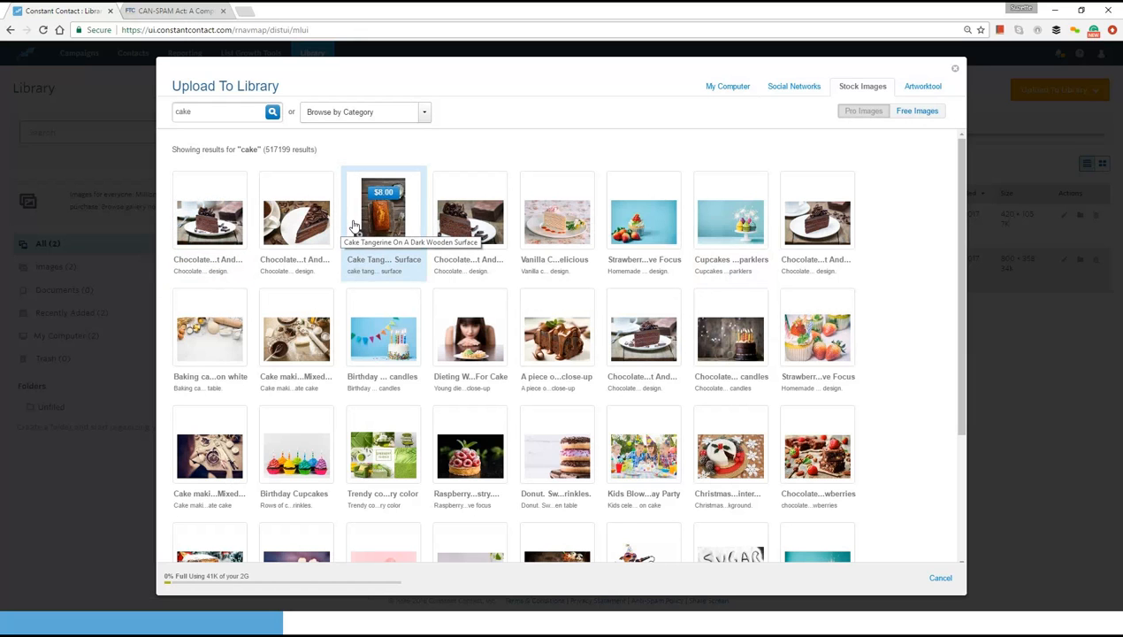
mouse_move(475, 232)
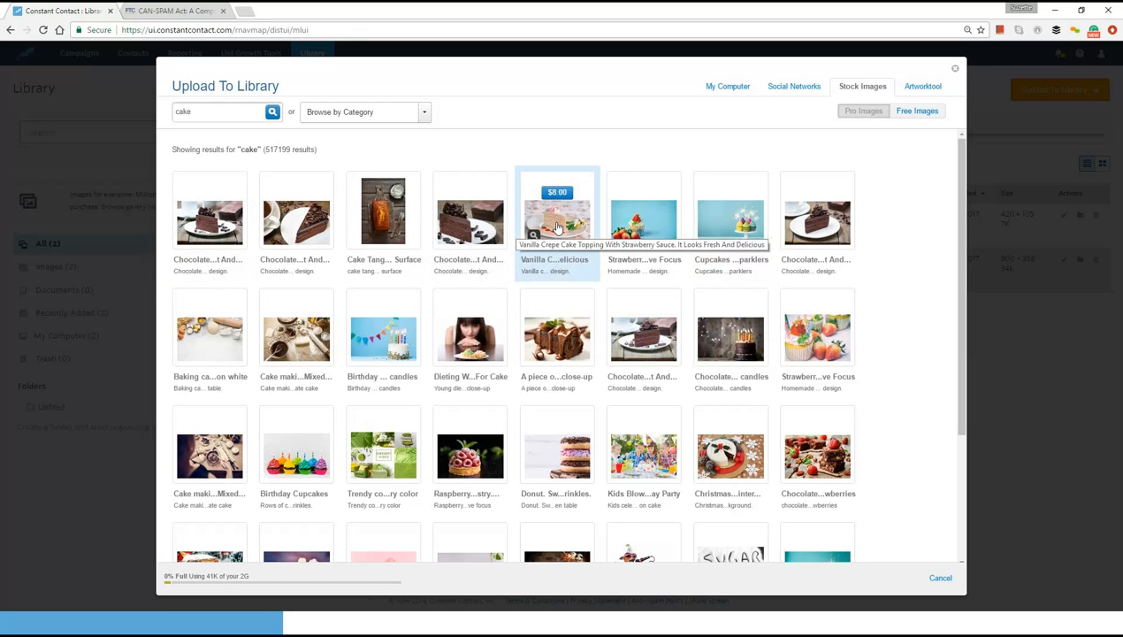
mouse_move(752, 256)
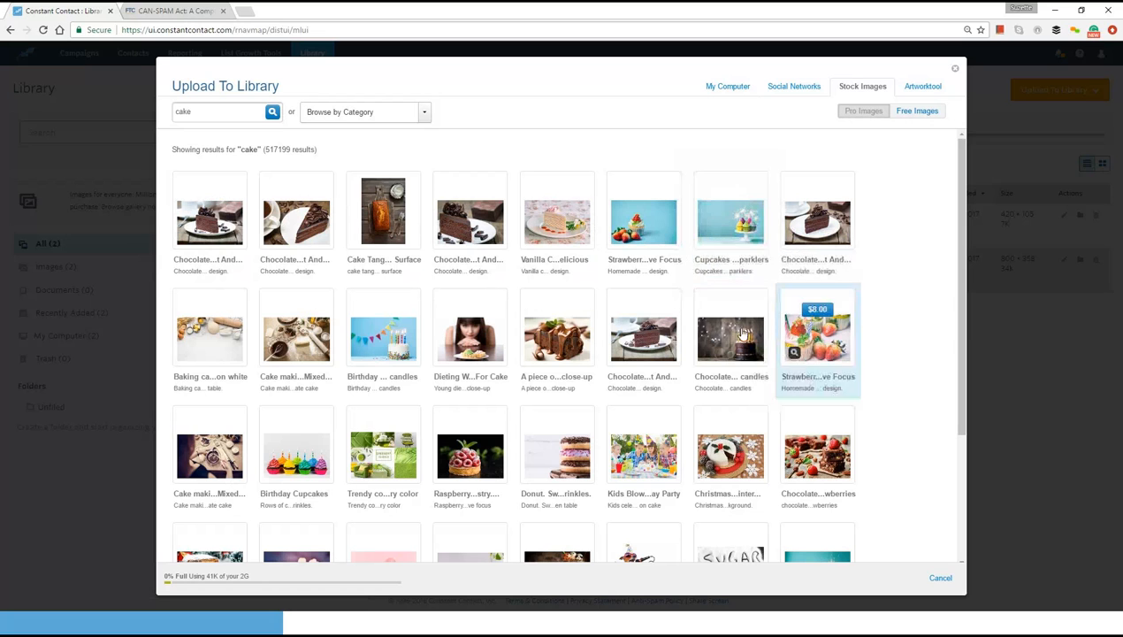
mouse_move(653, 324)
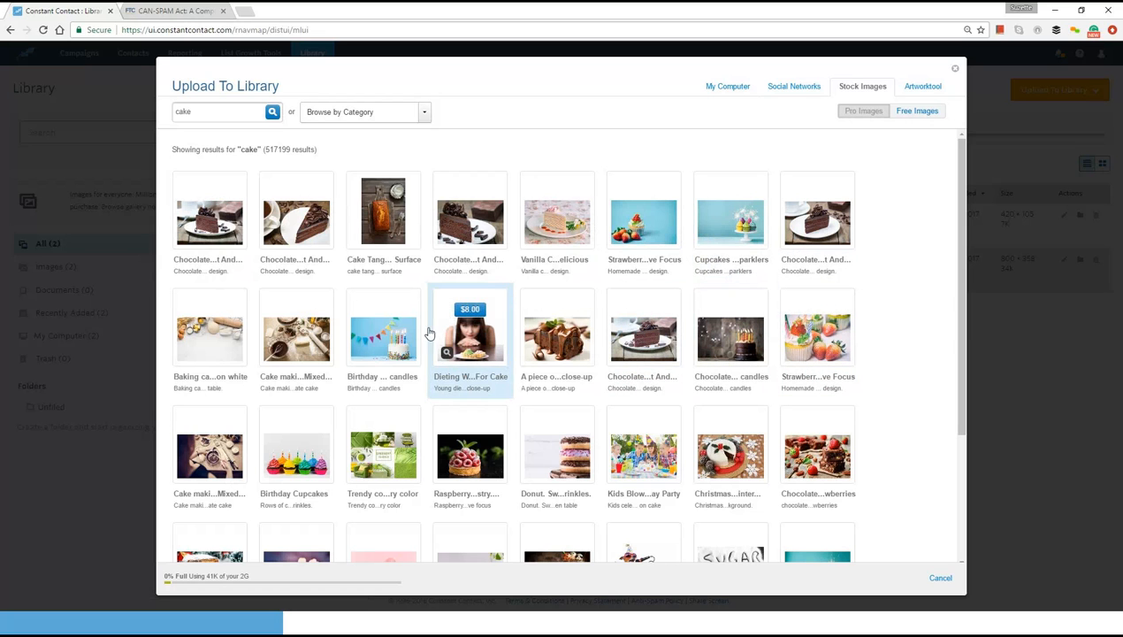
mouse_move(235, 333)
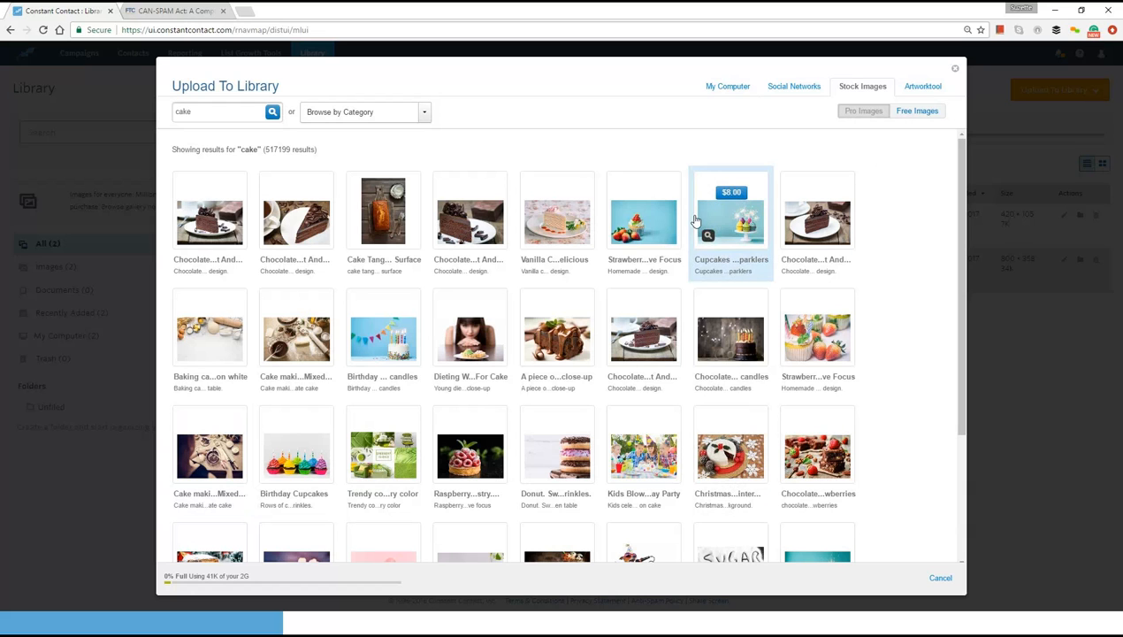
- Look through the free cake images, then close the gallery without uploading anything and return to Campaigns
click(917, 113)
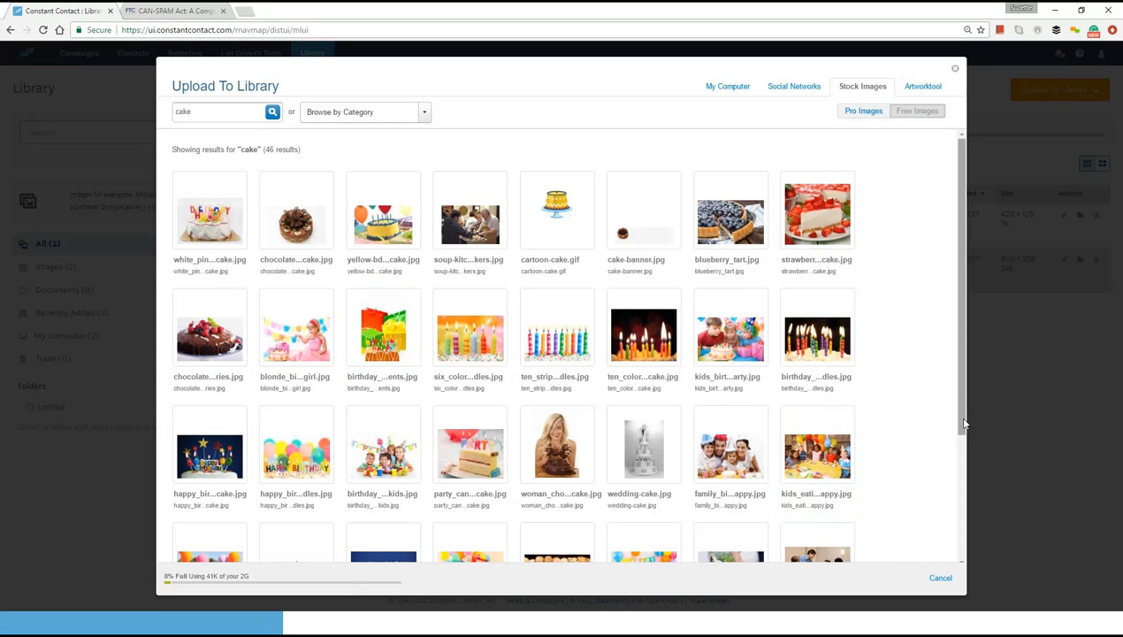
drag(963, 427, 952, 548)
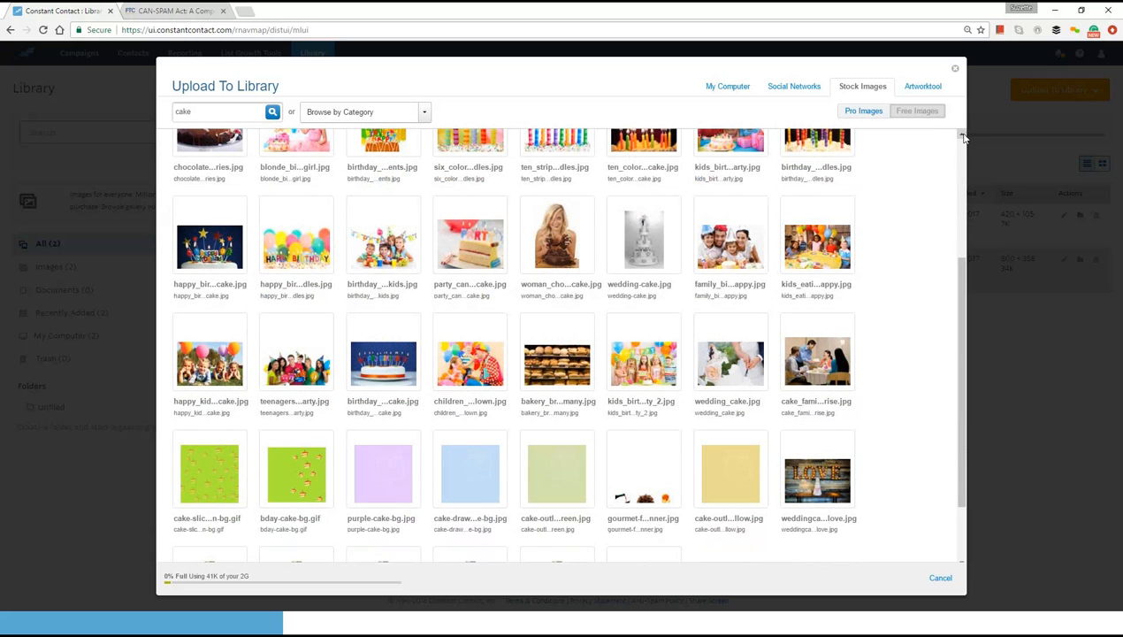
drag(963, 137, 962, 138)
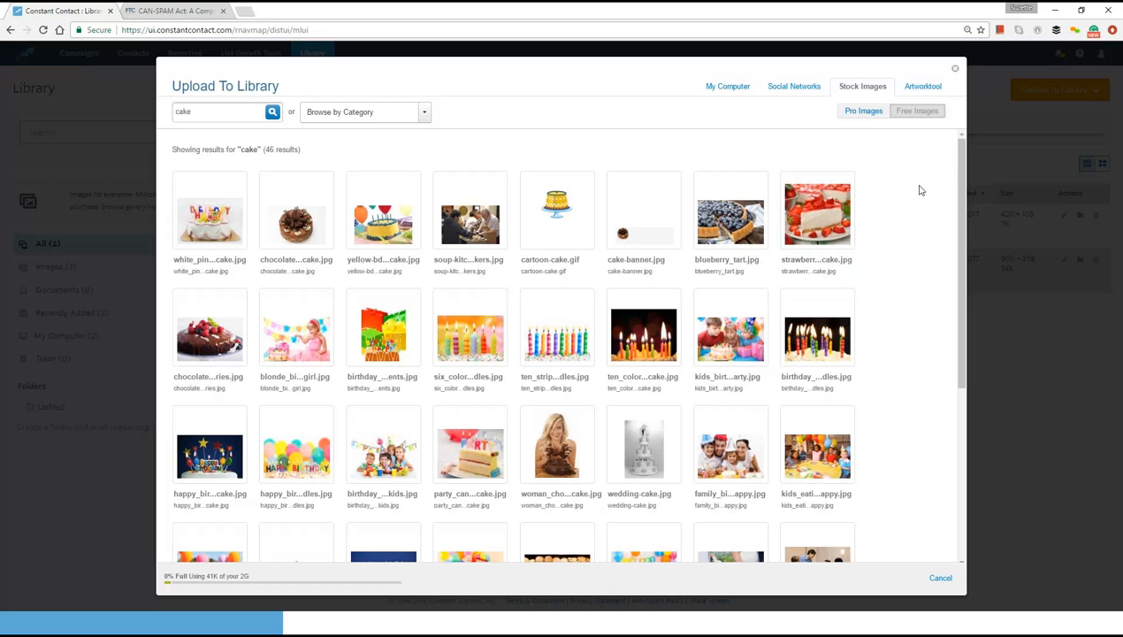
click(958, 68)
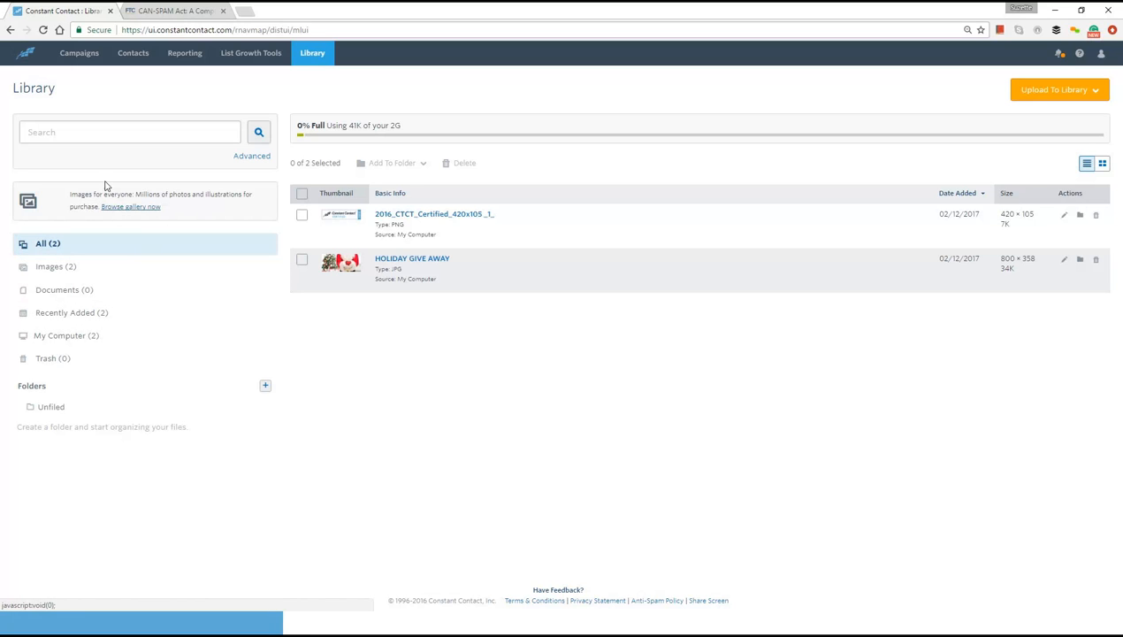
click(78, 55)
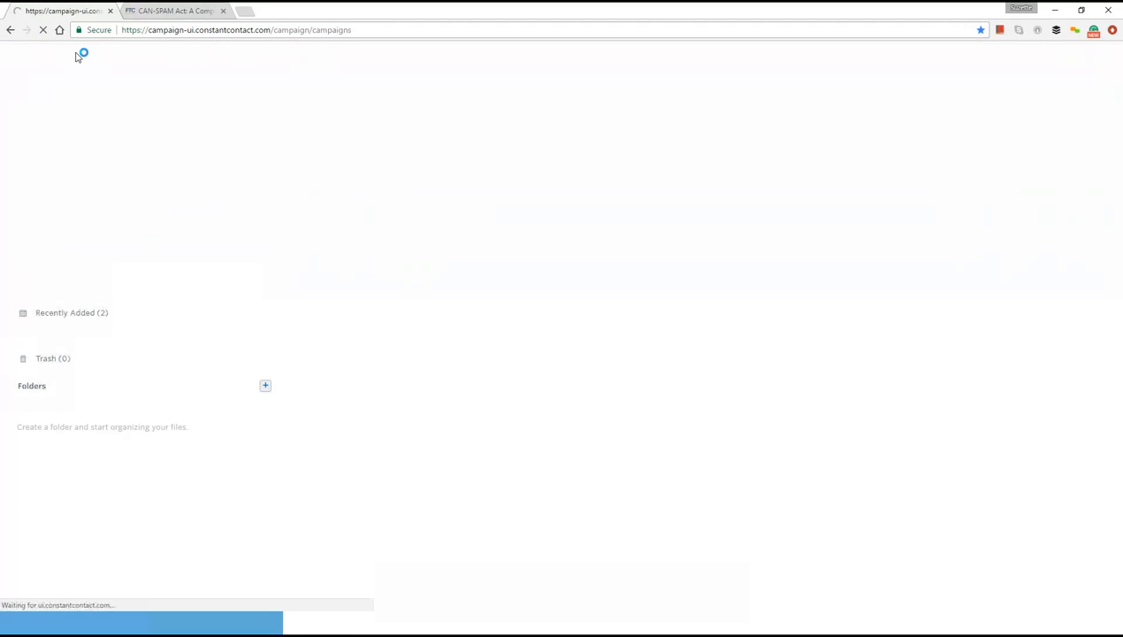